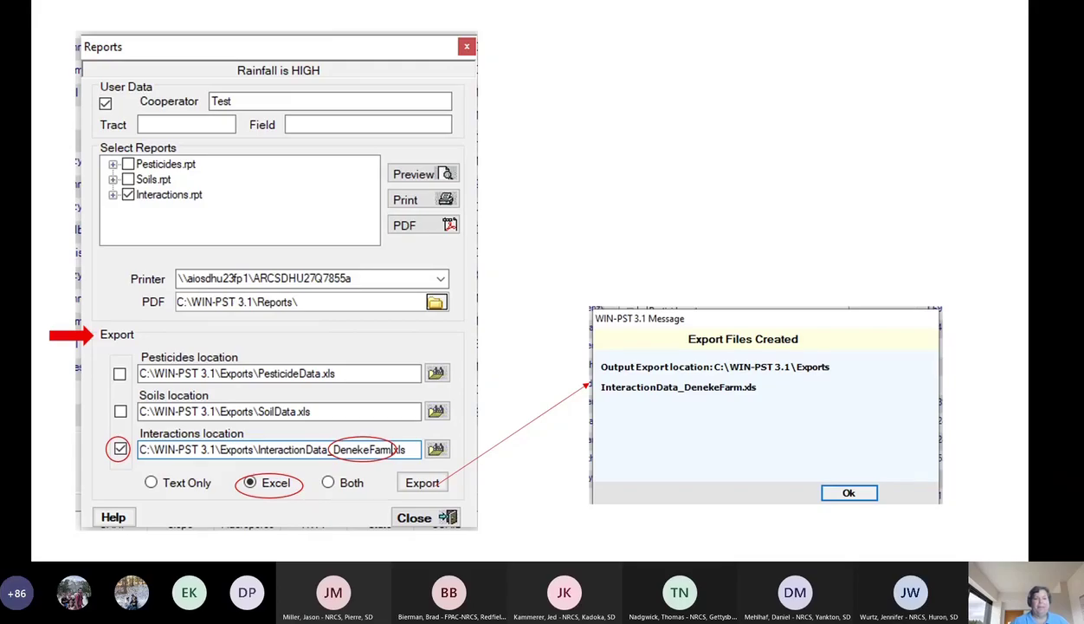
pyautogui.press('Right')
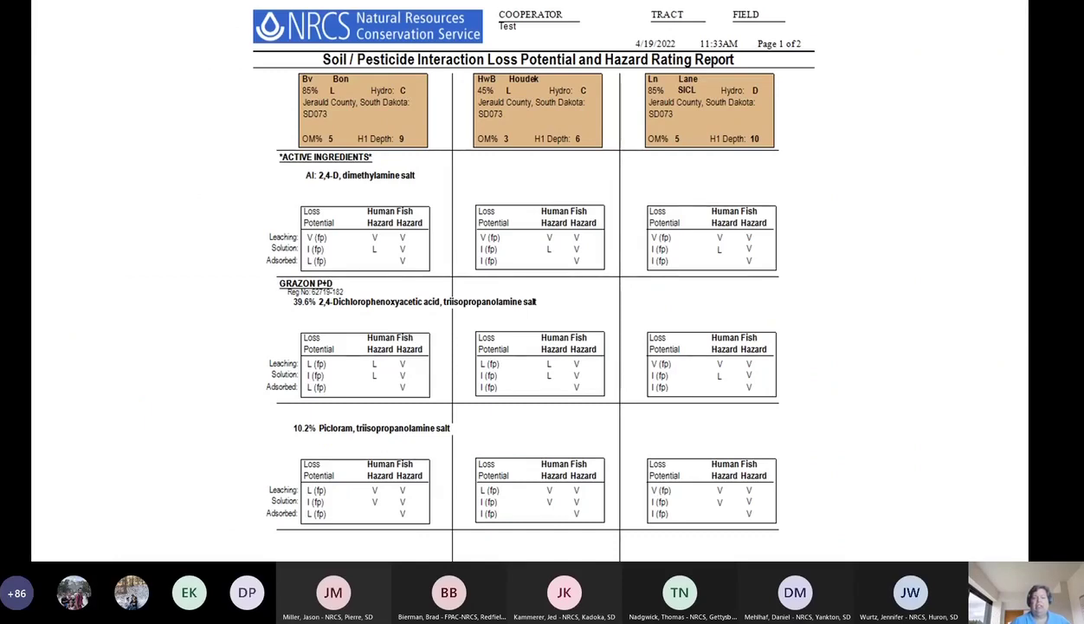
# Switch to Excel by opening the SD-JS-595_Ver2.0 workbook from the desktop, and dismiss the AutoSave notice
pyautogui.press('super+d')
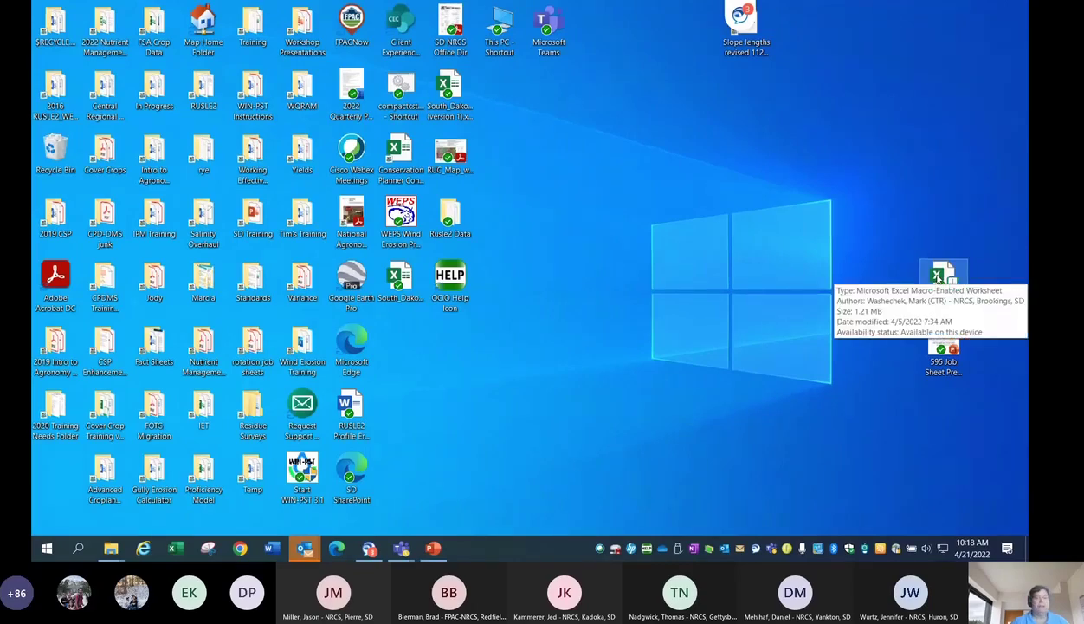
pyautogui.doubleClick(942, 284)
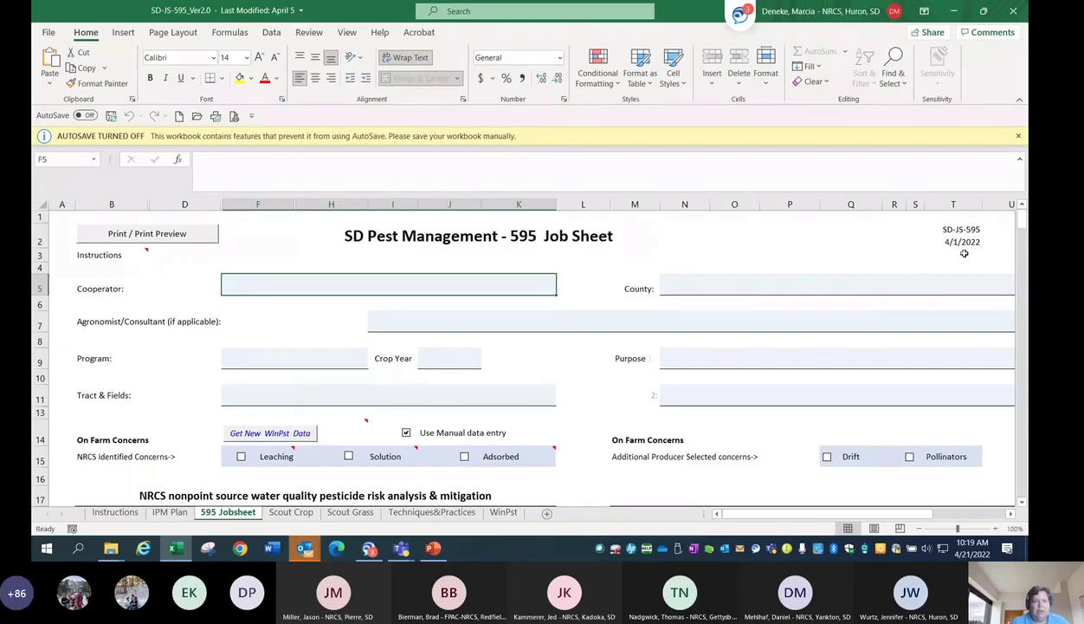
pyautogui.click(1018, 136)
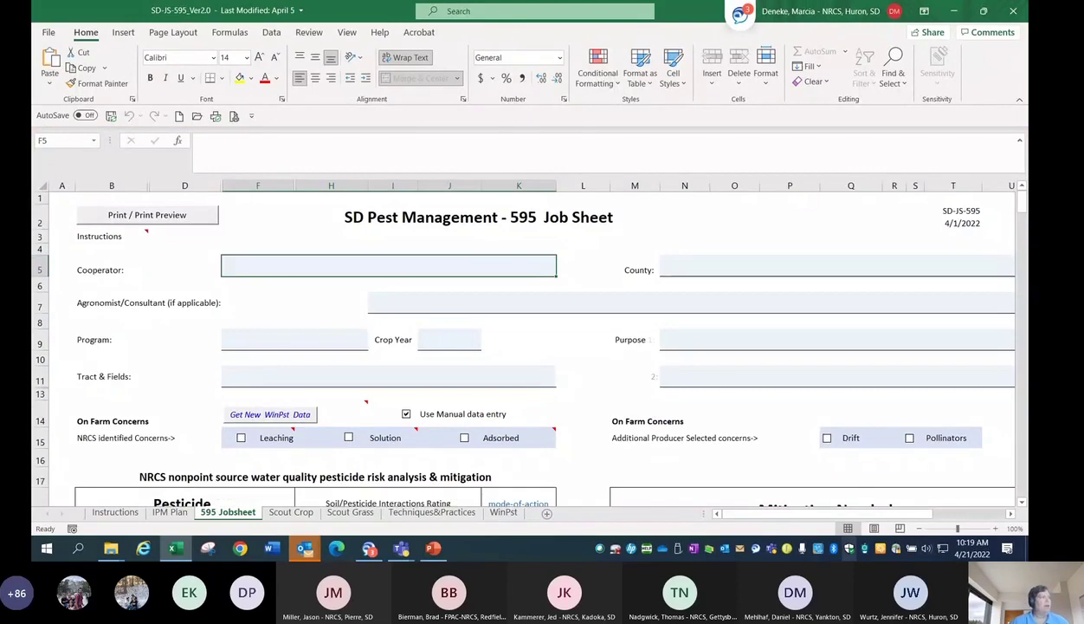
pyautogui.click(919, 527)
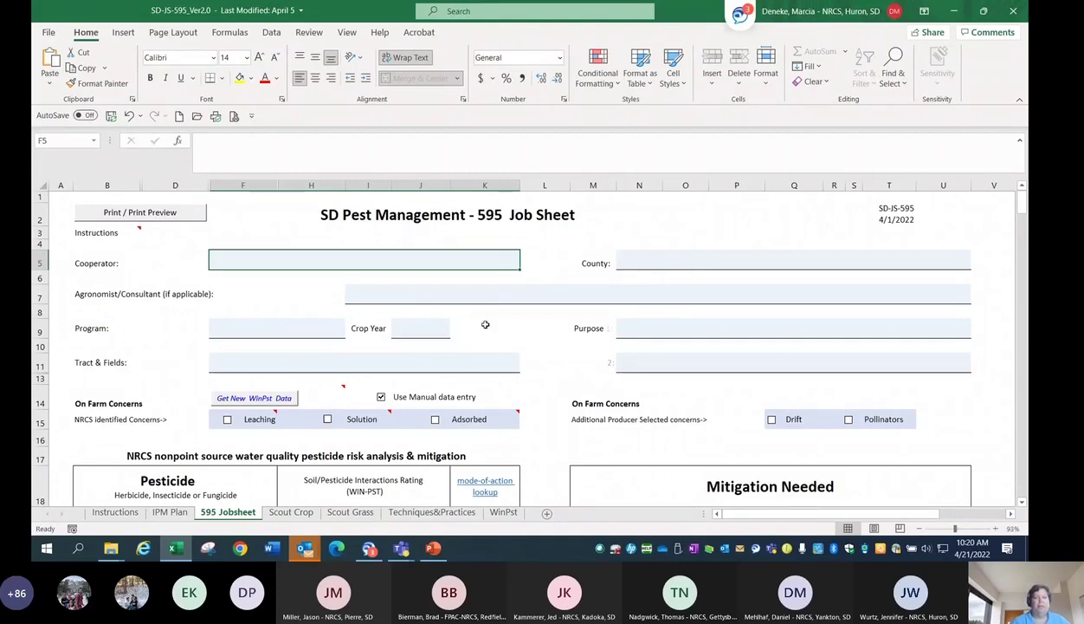
# Review the available options for the first Purpose field on the 595 Jobsheet without choosing one
pyautogui.click(795, 322)
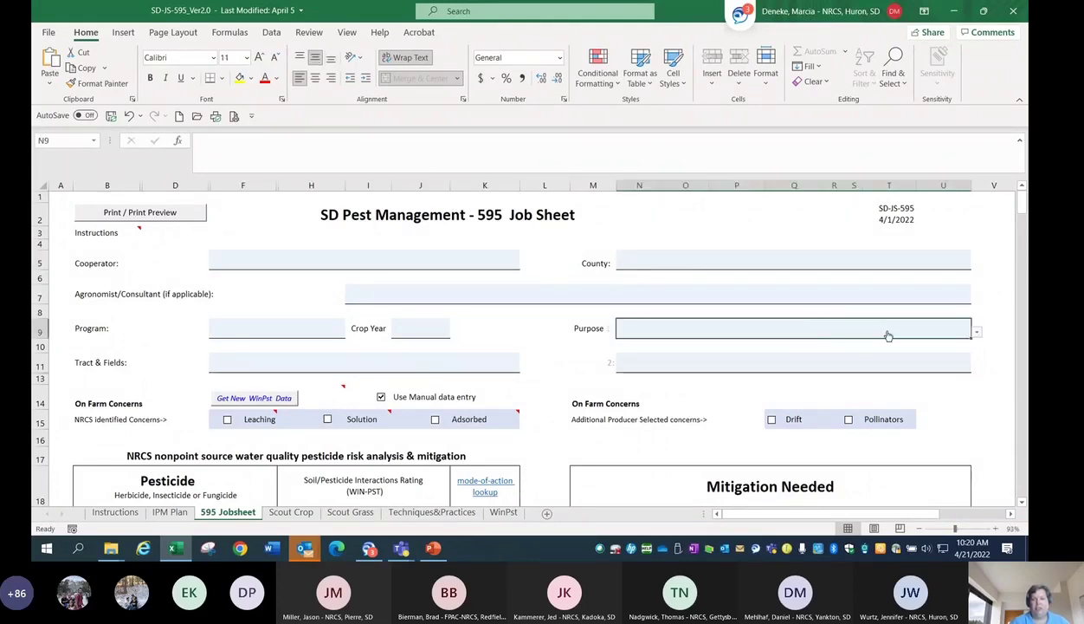
pyautogui.click(978, 334)
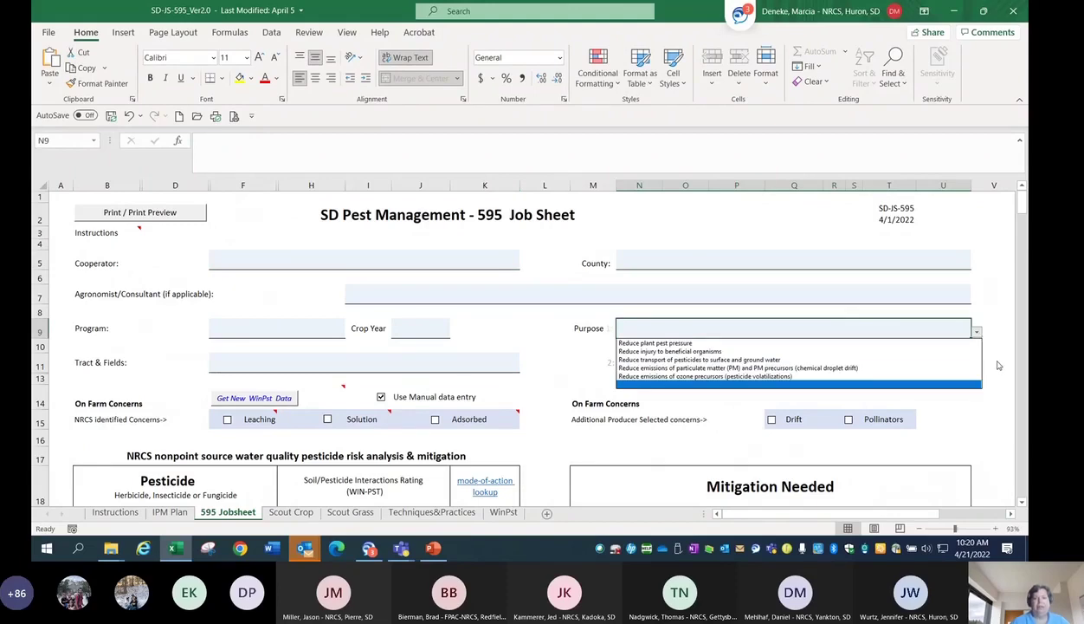
pyautogui.press('Escape')
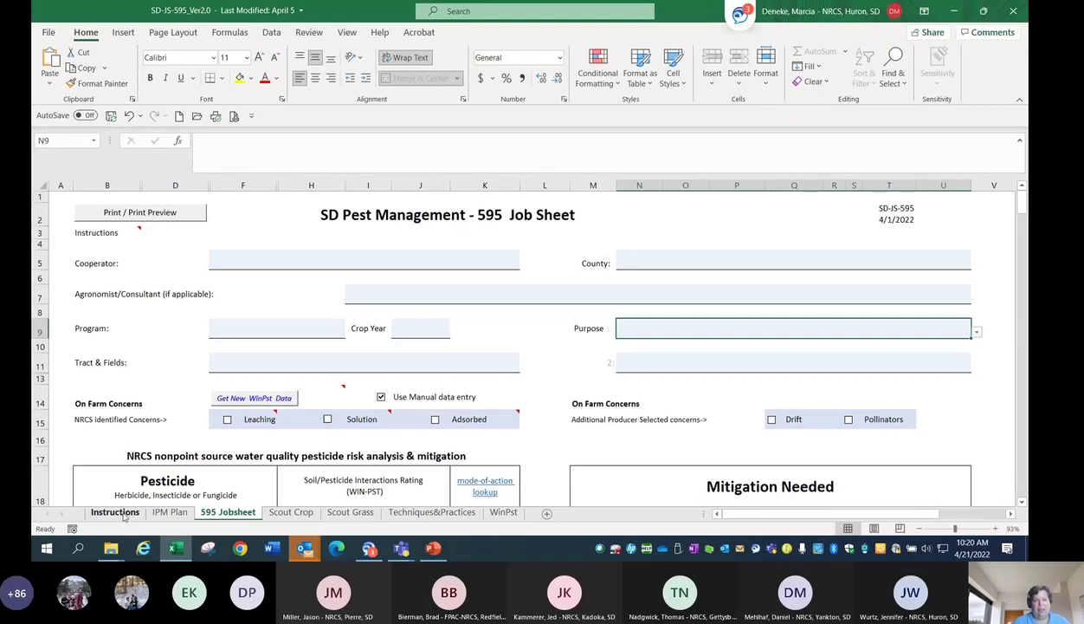
# Open the embedded SD-JS-595 Instructions.pdf from the Instructions sheet in Acrobat and dismiss its error messages
pyautogui.click(115, 512)
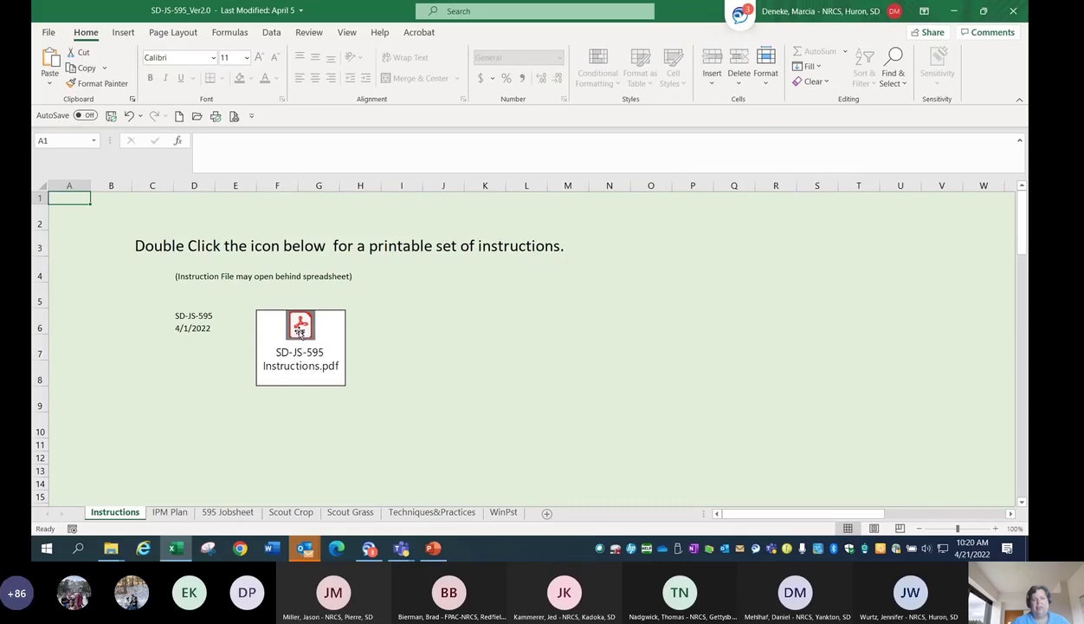
pyautogui.doubleClick(301, 330)
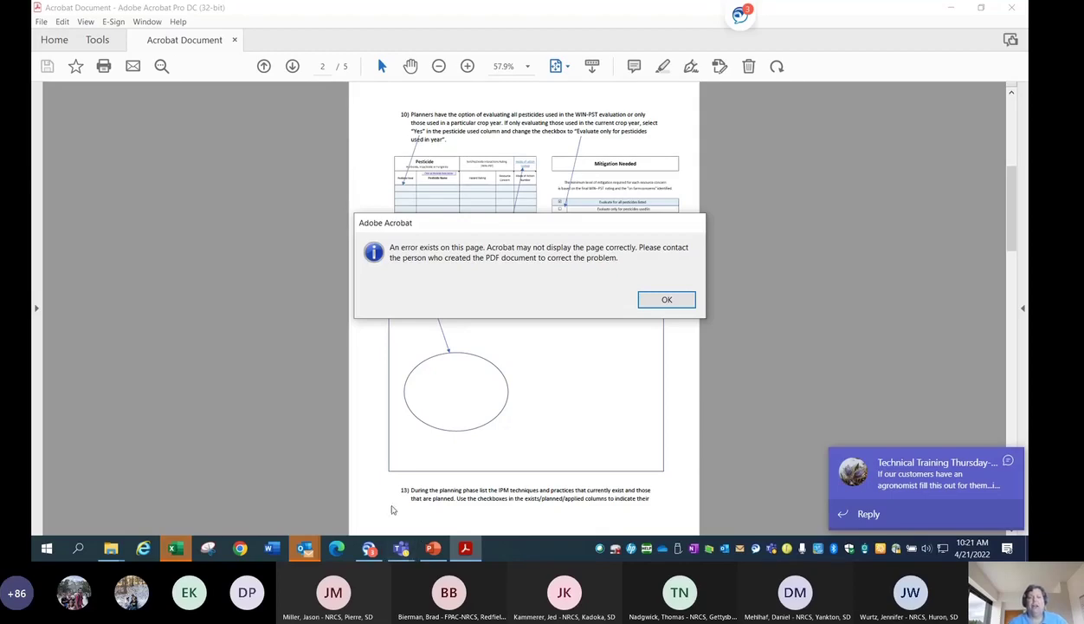
pyautogui.click(663, 300)
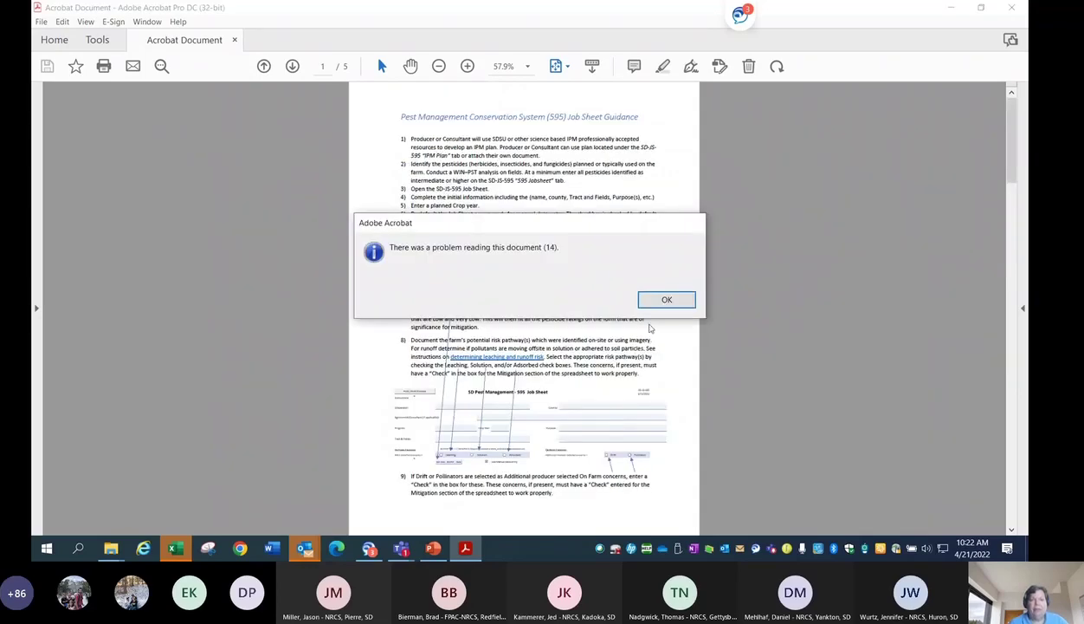
pyautogui.click(667, 300)
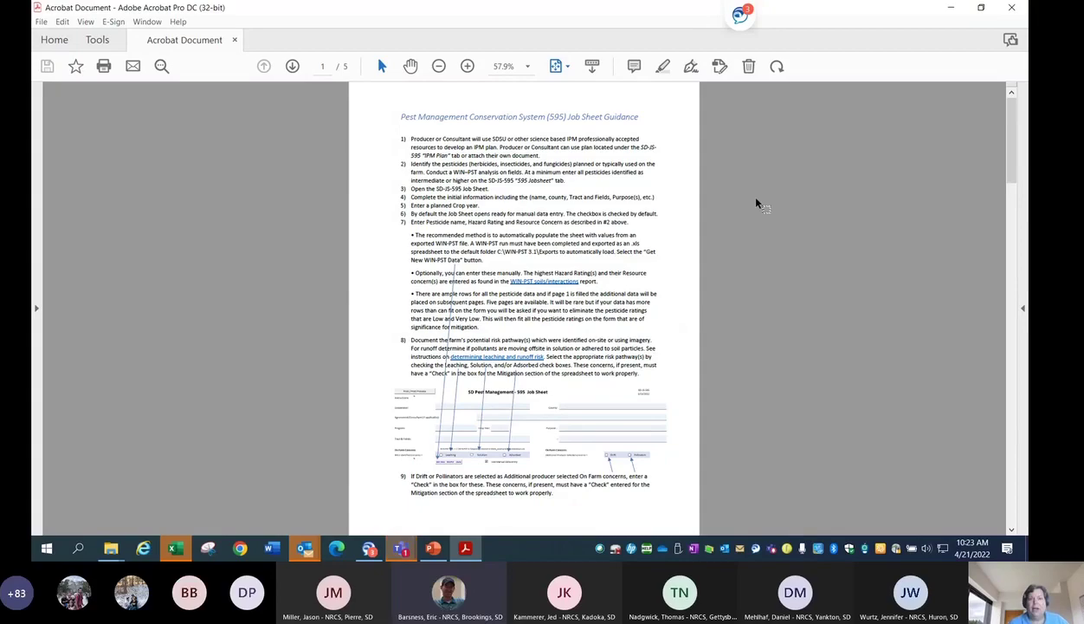
# Read guidance items 1 to 8 on page 1 of the instructions, covering initial information, pesticide data entry and risk pathways
pyautogui.click(467, 67)
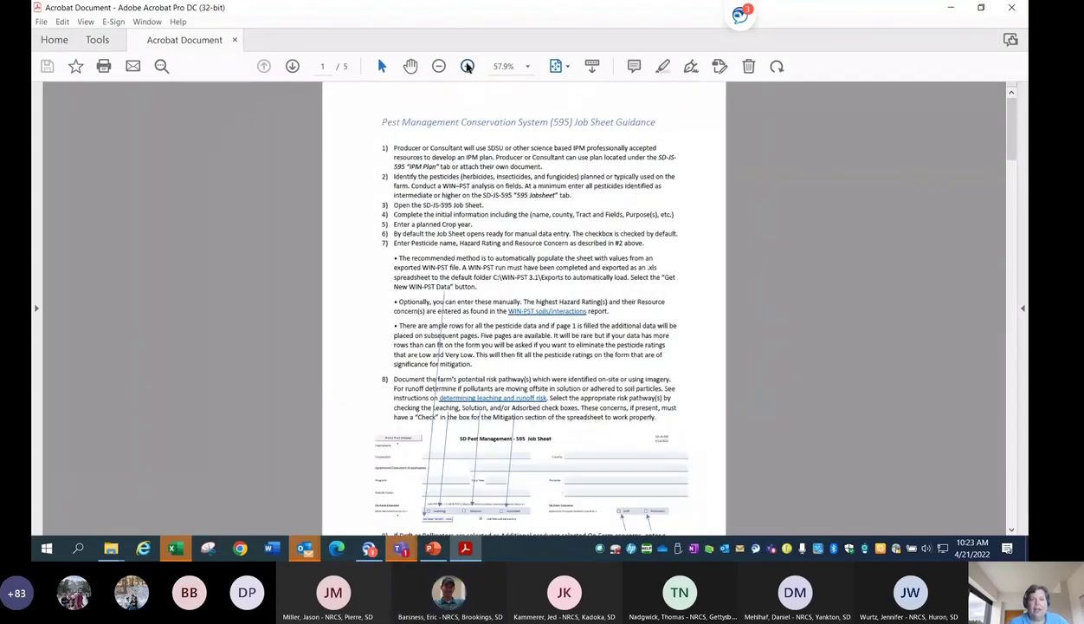
pyautogui.click(467, 66)
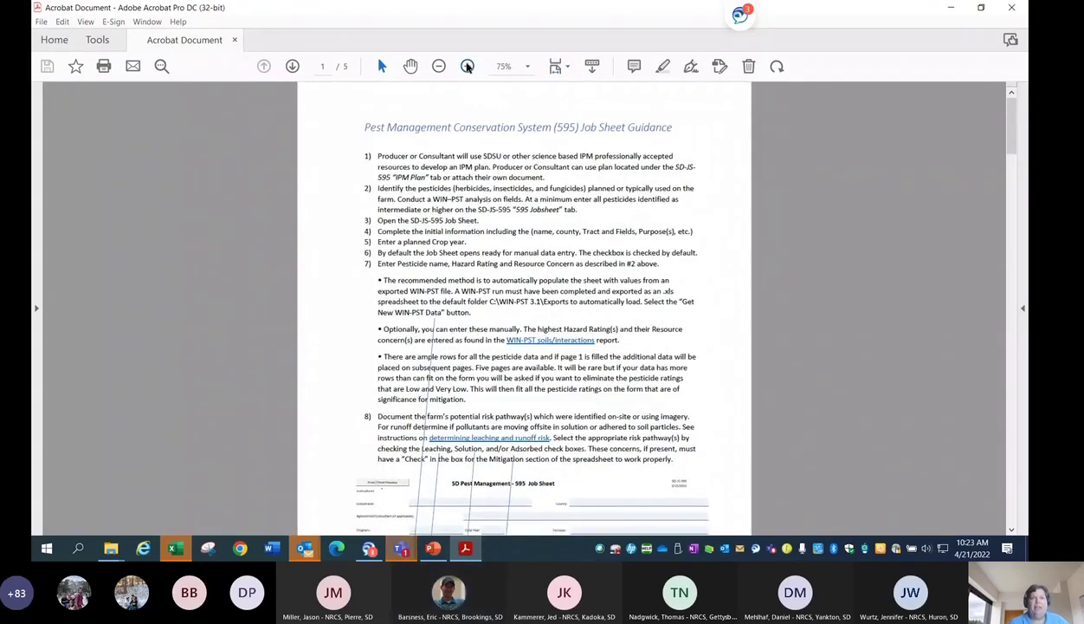
pyautogui.click(467, 67)
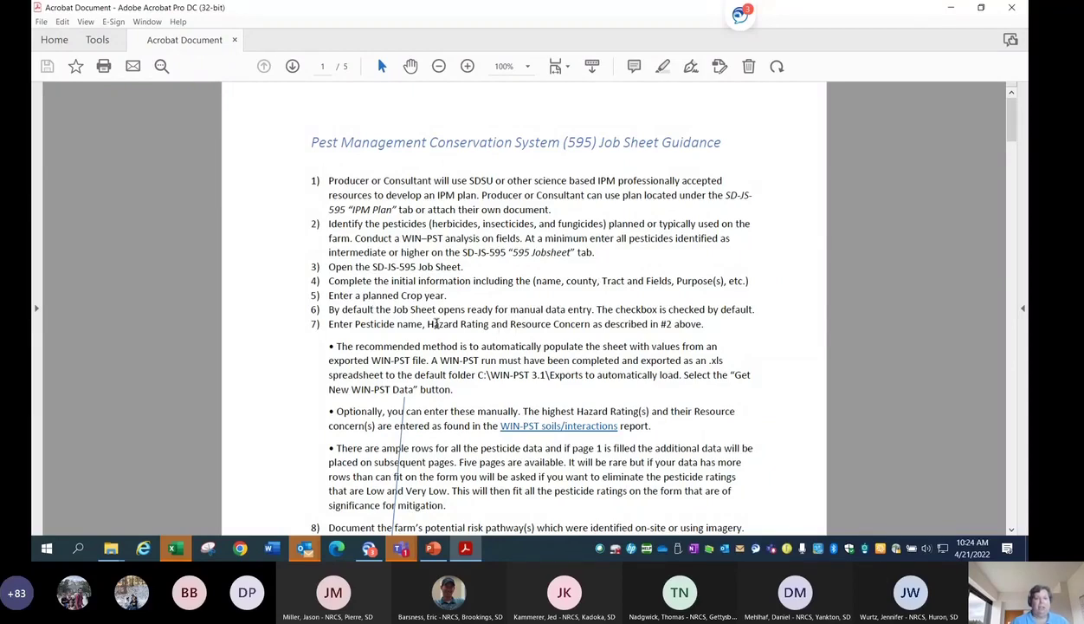
pyautogui.scroll(-1, 480, 364)
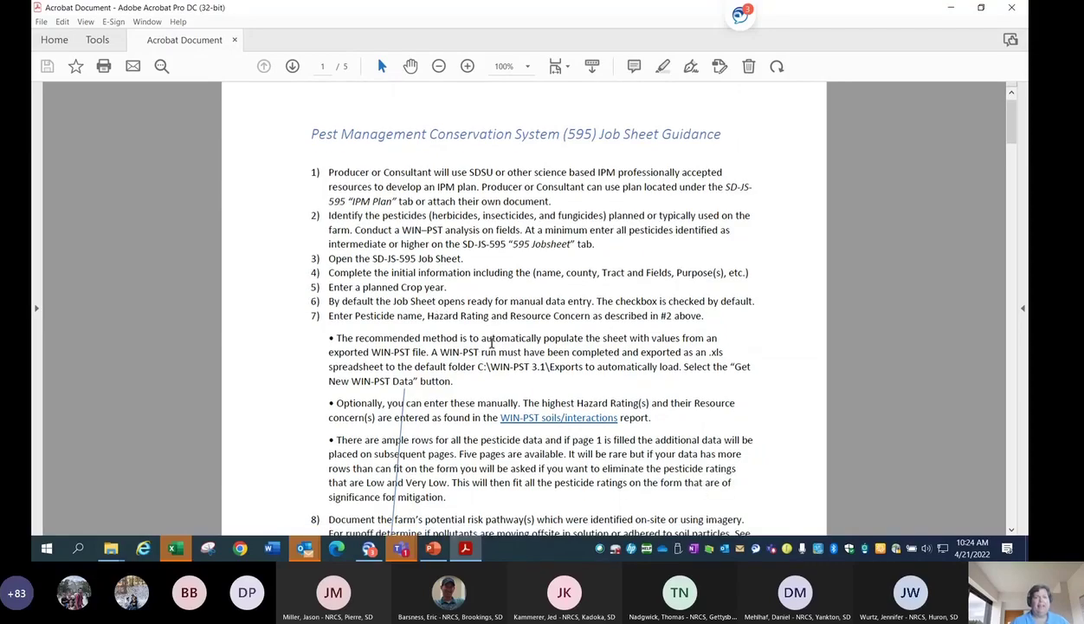
pyautogui.scroll(-2, 486, 347)
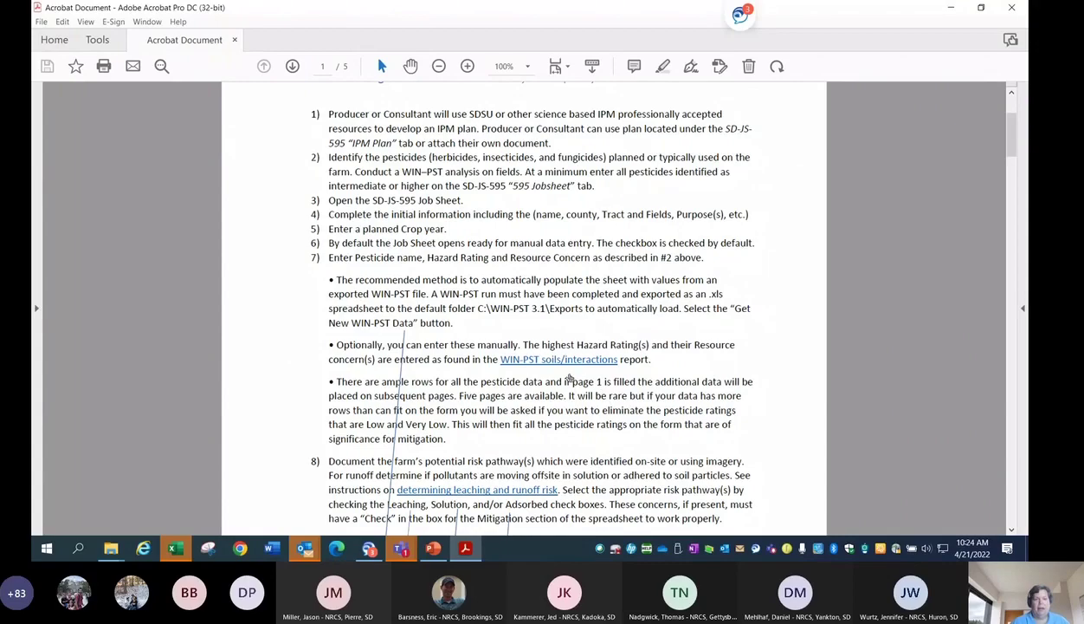
pyautogui.scroll(-1, 570, 378)
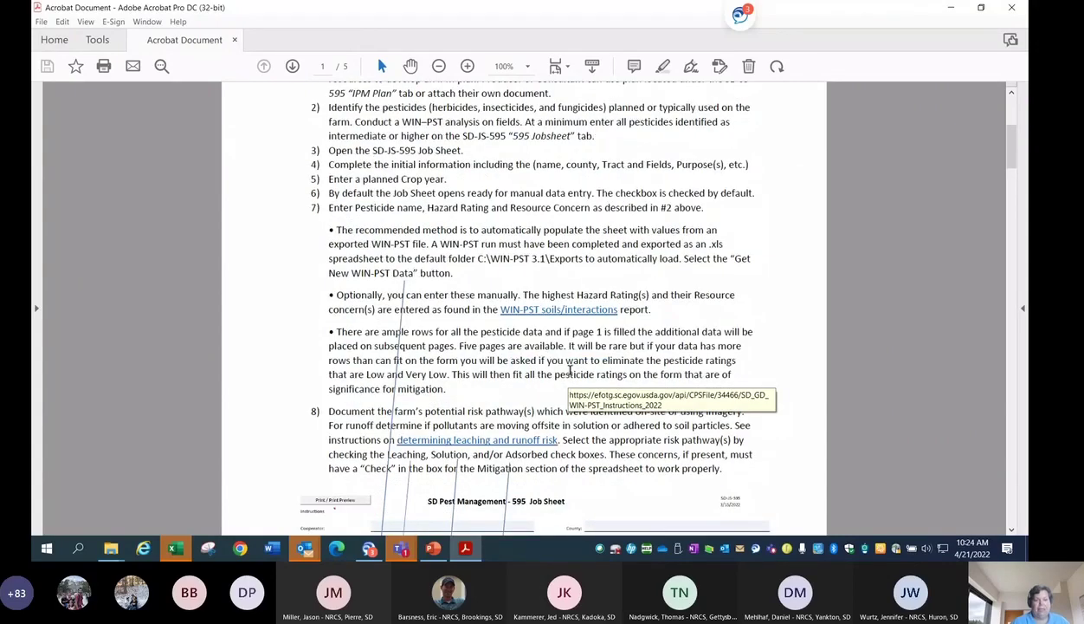
pyautogui.scroll(-1, 570, 371)
pyautogui.scroll(-1, 565, 359)
pyautogui.scroll(-1, 565, 359)
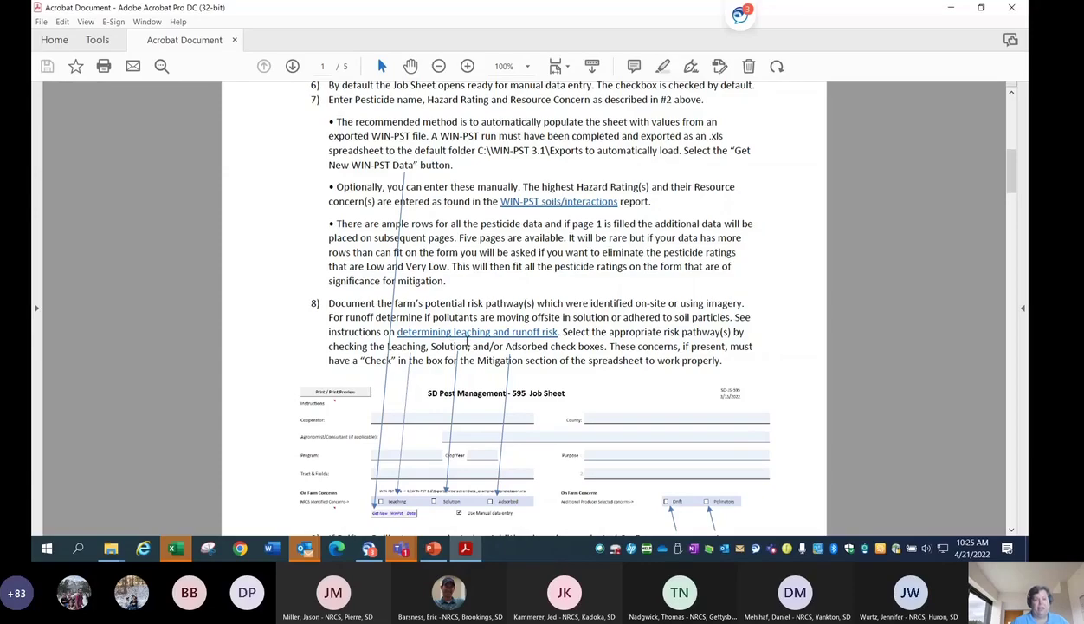
# Read items 10 to 12 on page 2 about pesticide evaluation options, mode of action numbers and the example job sheet
pyautogui.scroll(-3, 469, 342)
pyautogui.scroll(-8, 458, 338)
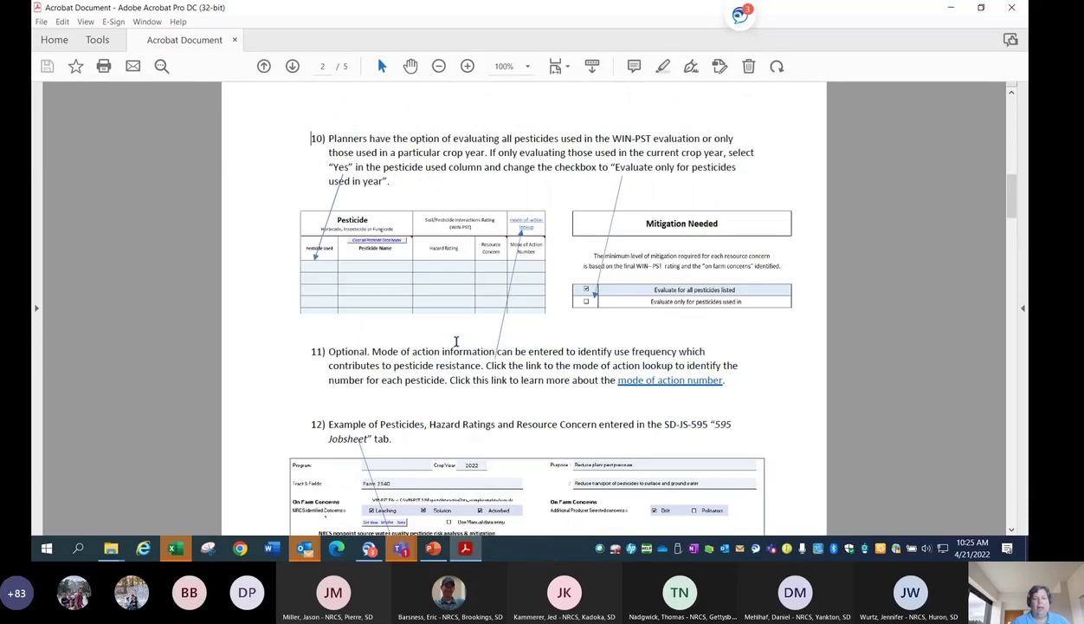
pyautogui.scroll(-1, 456, 342)
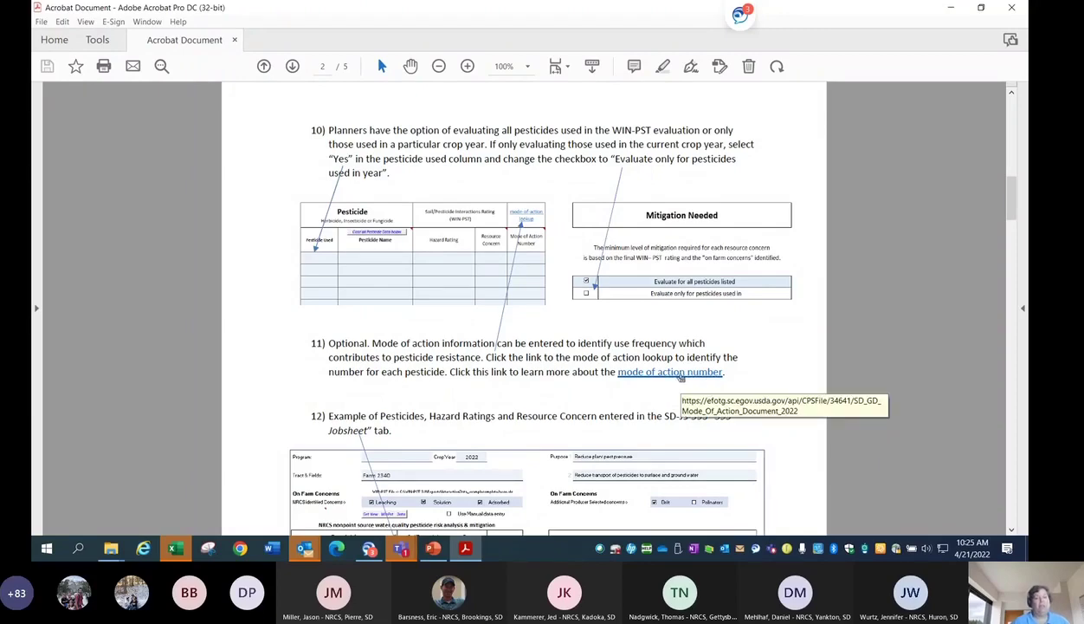
pyautogui.scroll(-2, 676, 371)
pyautogui.scroll(-3, 674, 367)
pyautogui.scroll(-2, 672, 363)
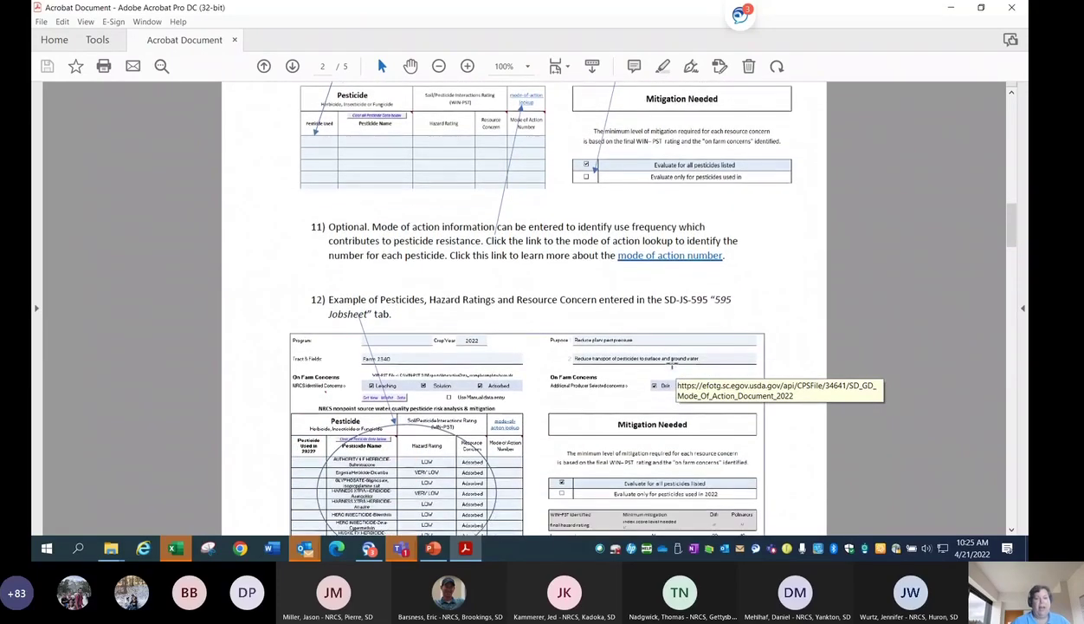
pyautogui.scroll(-9, 673, 364)
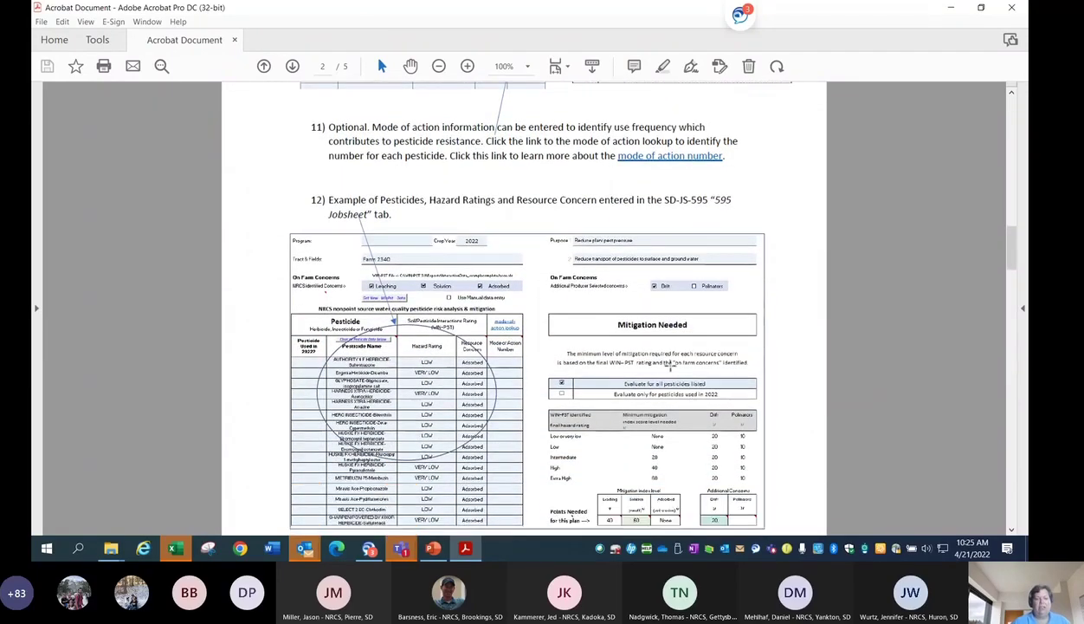
# Read items 18 and 19 on page 4 about completing and certifying the form, and close the instructions PDF
pyautogui.scroll(-20, 673, 365)
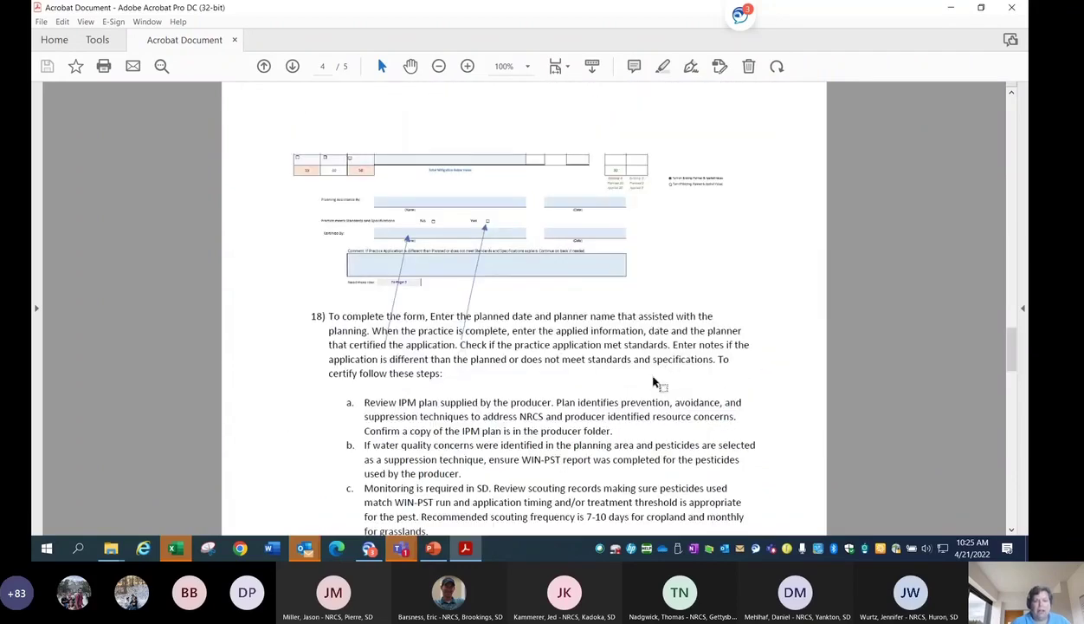
pyautogui.scroll(-1, 655, 385)
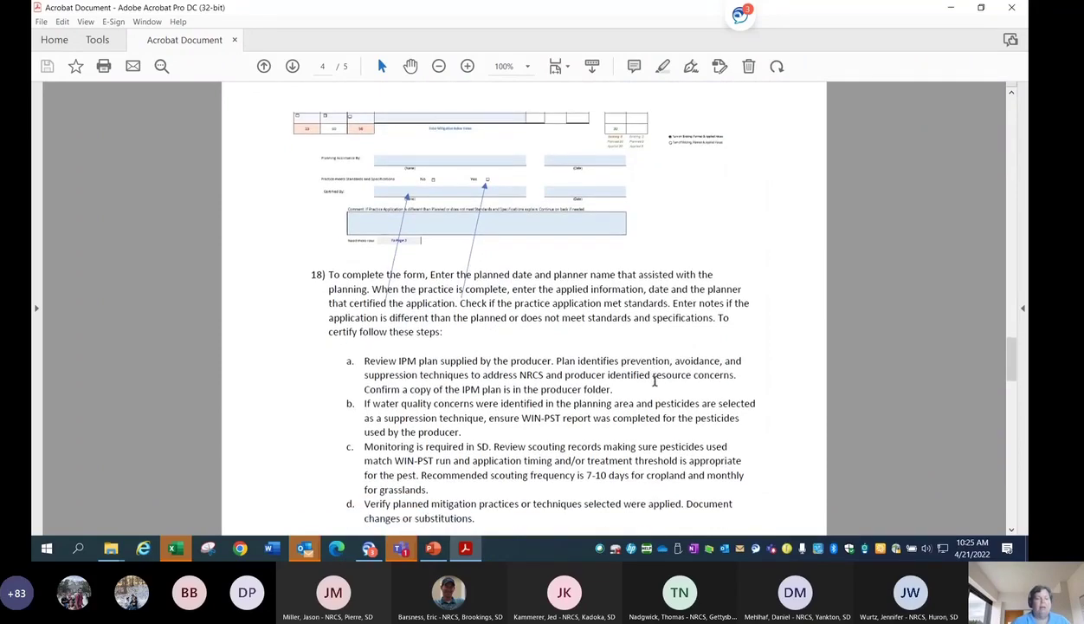
pyautogui.scroll(-1, 655, 382)
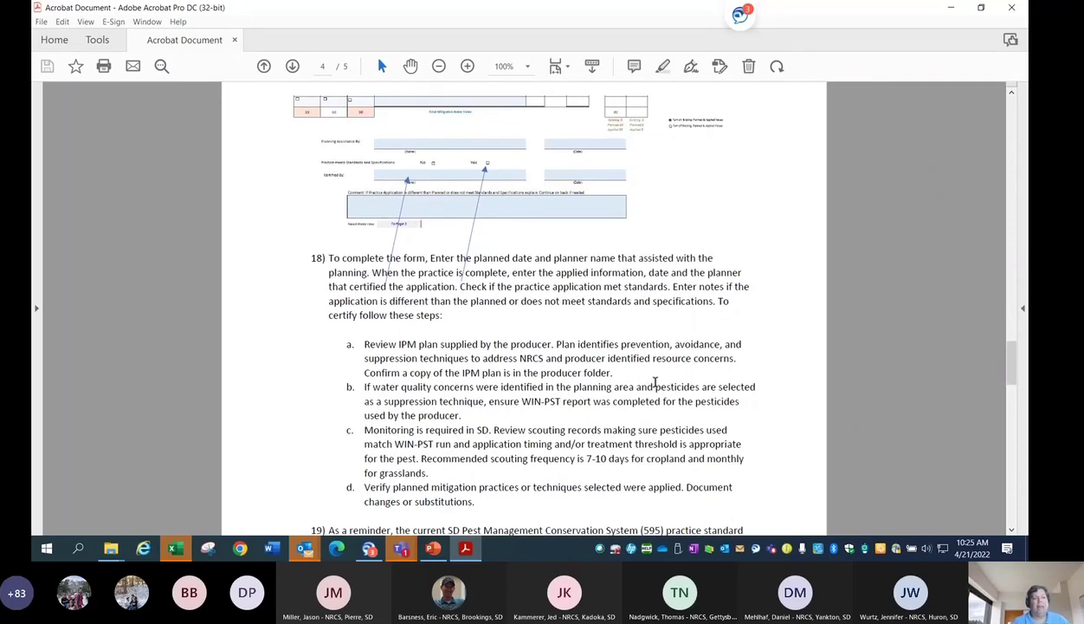
pyautogui.scroll(-1, 625, 383)
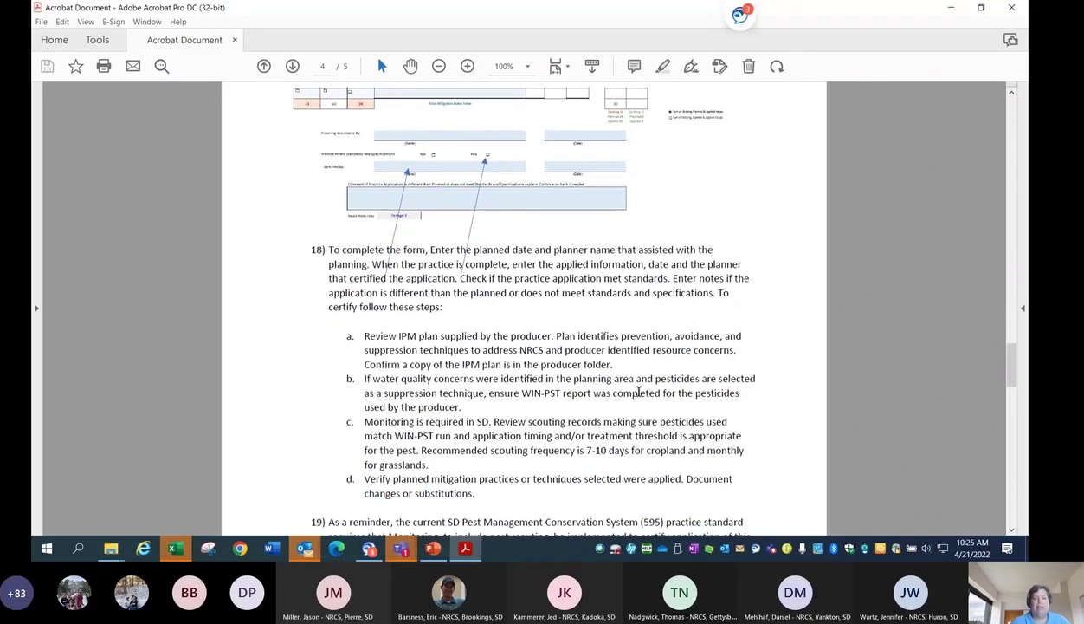
pyautogui.scroll(-3, 622, 381)
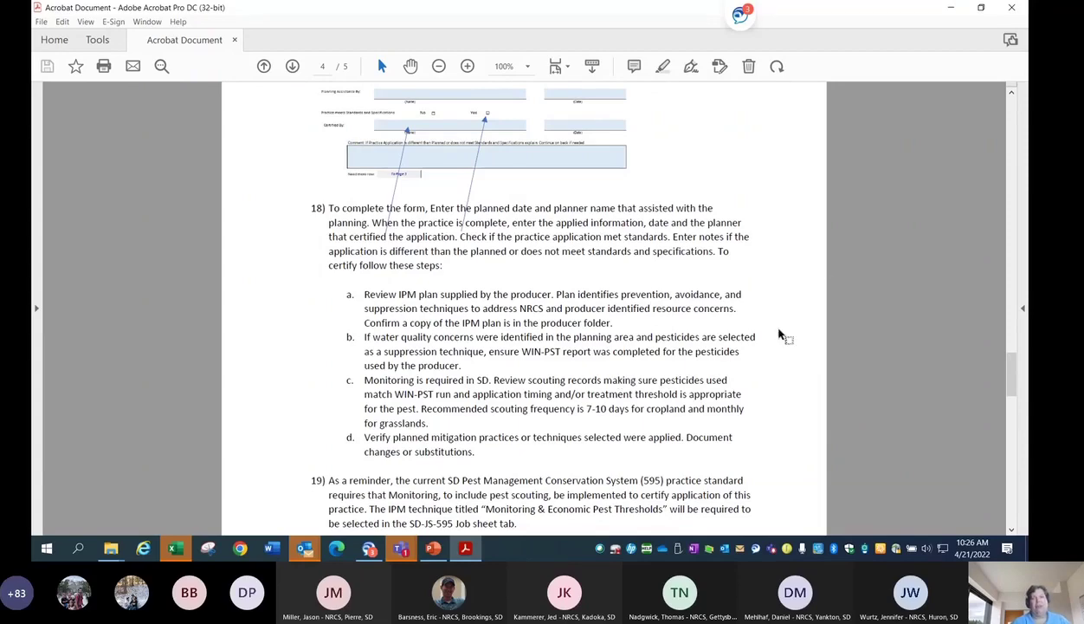
pyautogui.click(1012, 9)
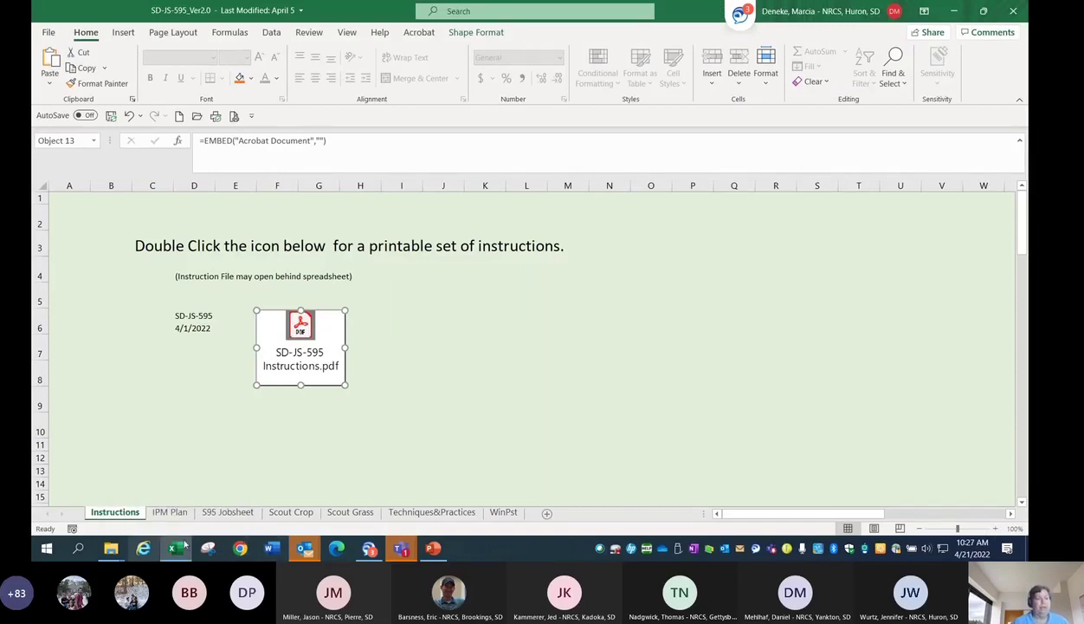
# Open the IPM Plan sheet and examine its producer fields and the target pest sections for weeds and insects
pyautogui.moveTo(216, 557)
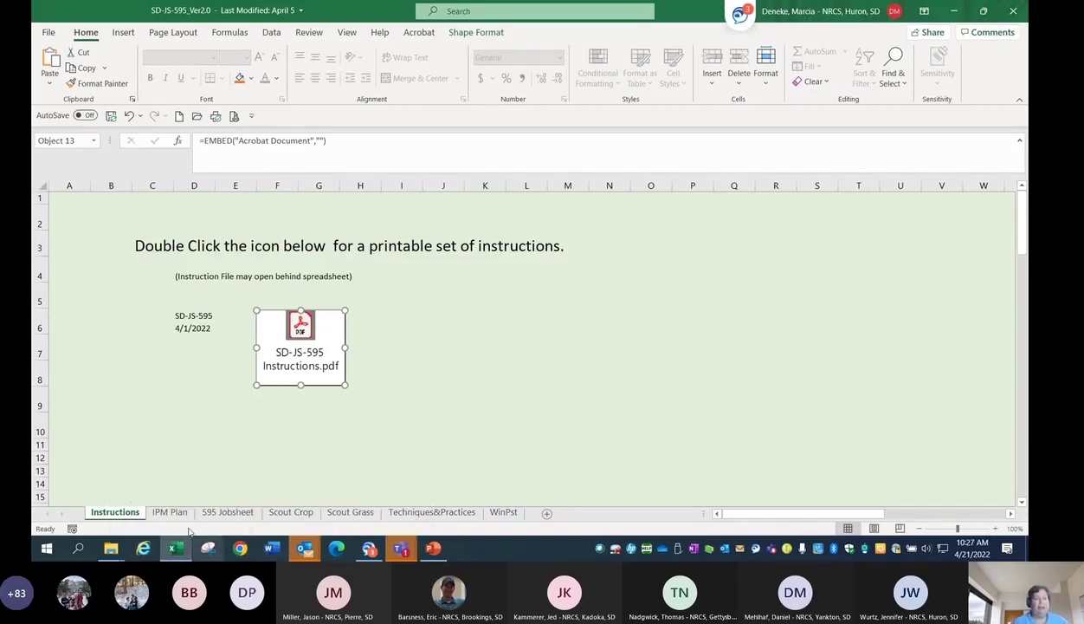
pyautogui.click(167, 515)
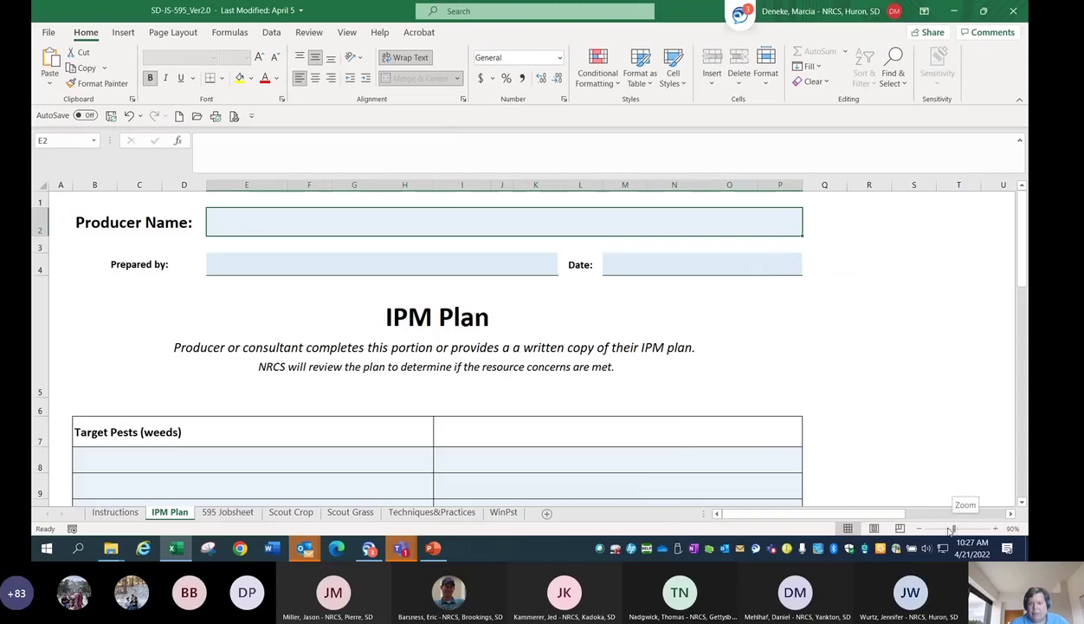
pyautogui.moveTo(956, 531); pyautogui.dragTo(949, 534)
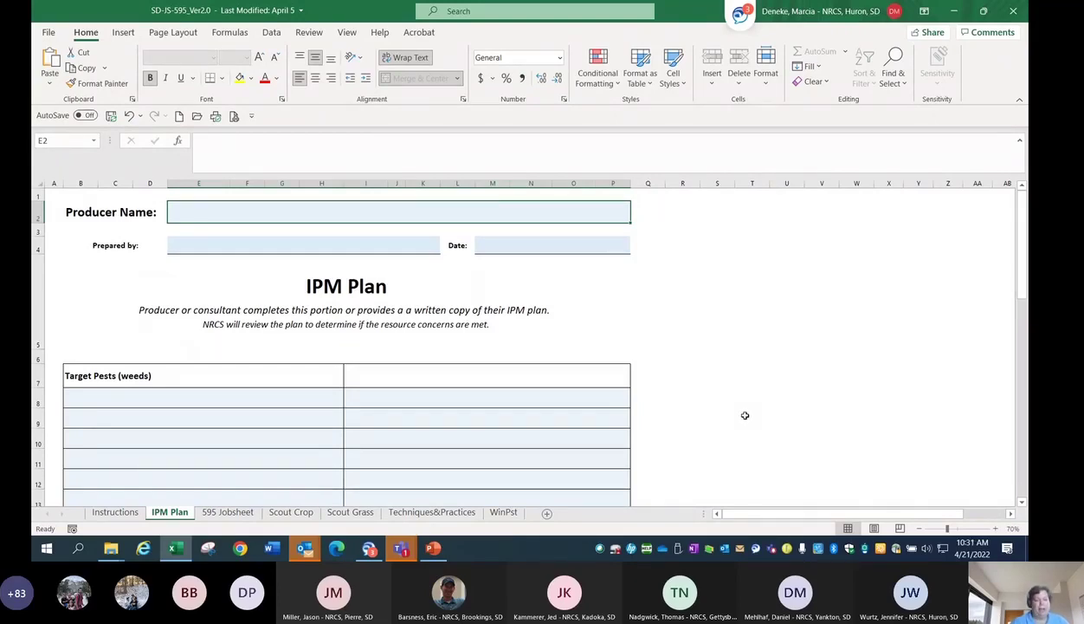
pyautogui.scroll(-2, 719, 416)
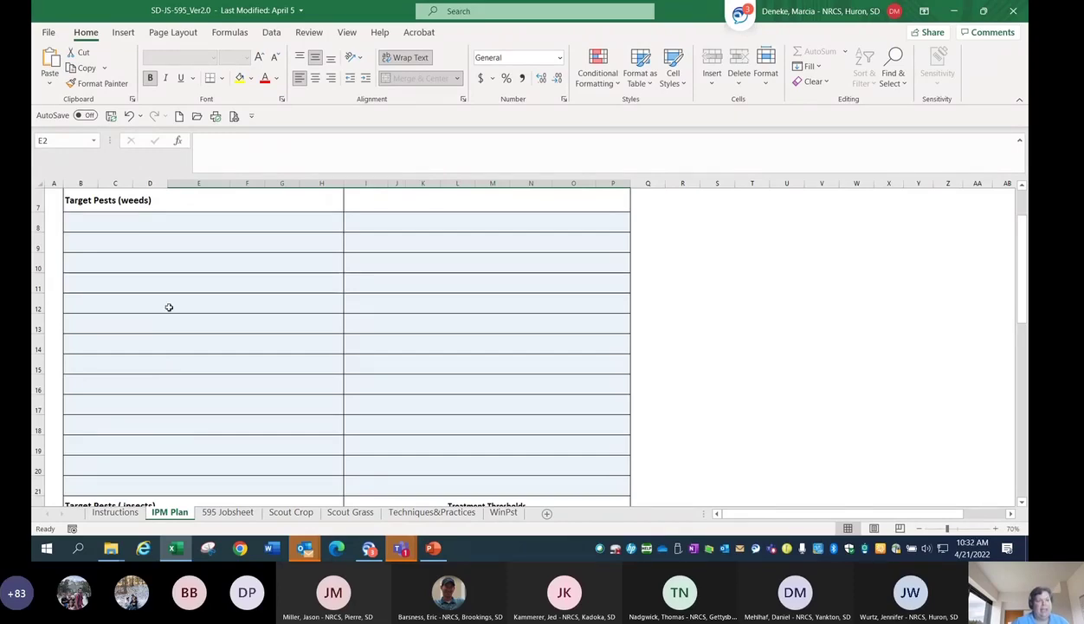
pyautogui.click(94, 230)
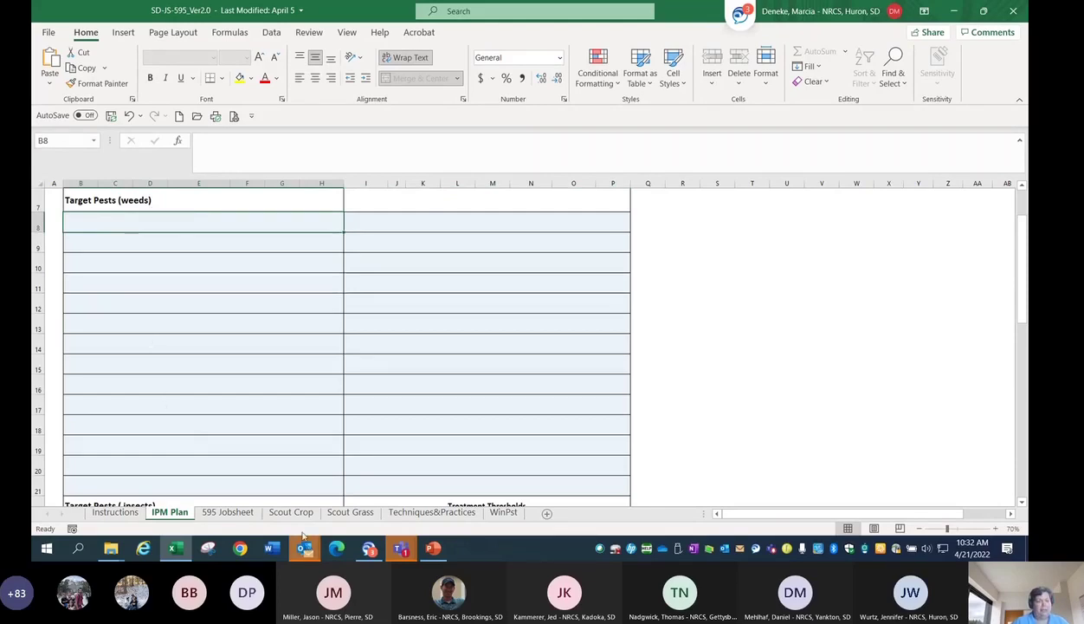
pyautogui.scroll(-2, 229, 427)
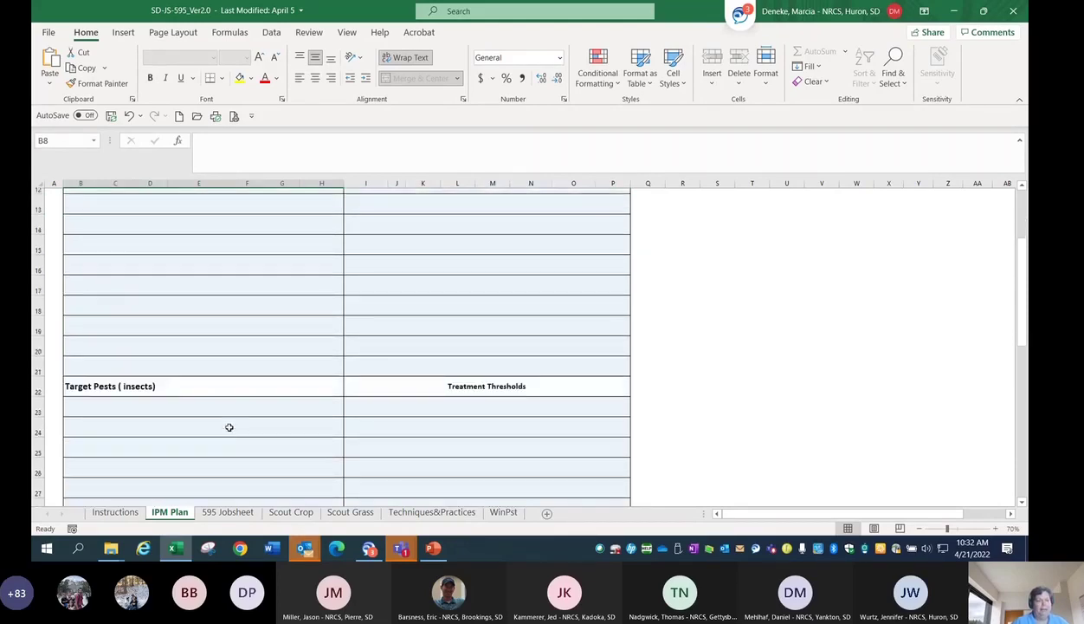
# Examine the IPM Plan's disease target pests, treatment thresholds, PAMS chart, example activities and considerations for the protection of beneficials
pyautogui.scroll(-1, 456, 412)
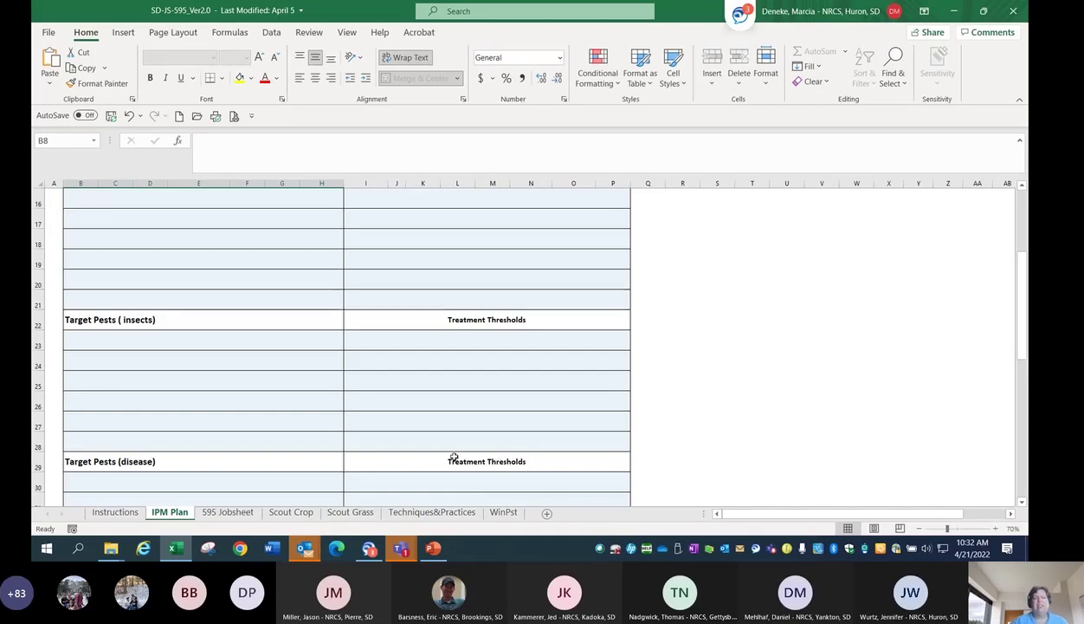
pyautogui.scroll(-1, 478, 427)
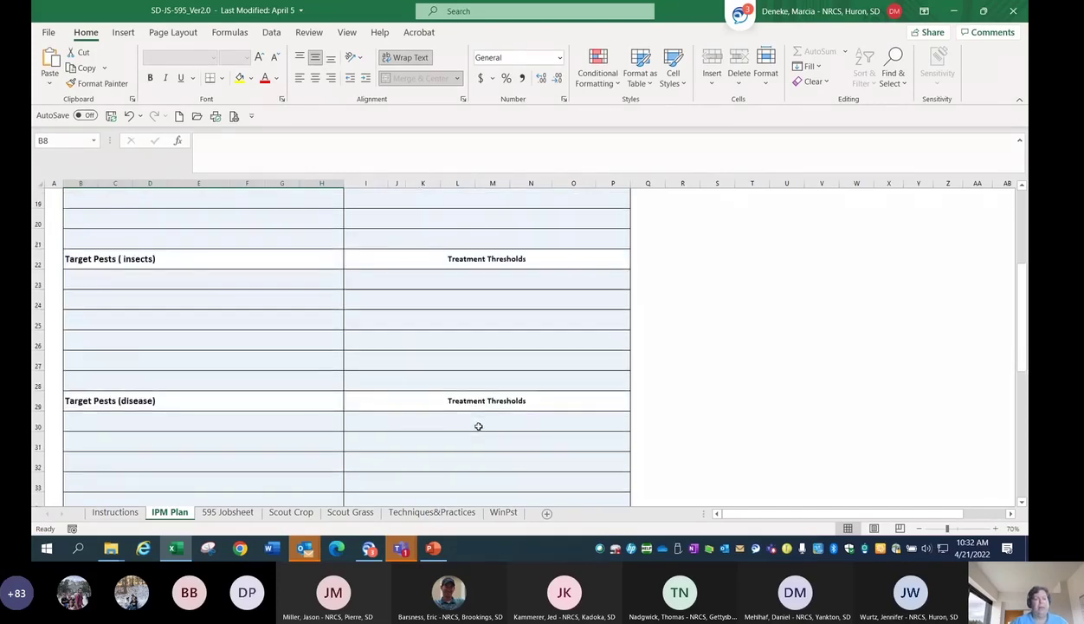
pyautogui.scroll(-3, 478, 426)
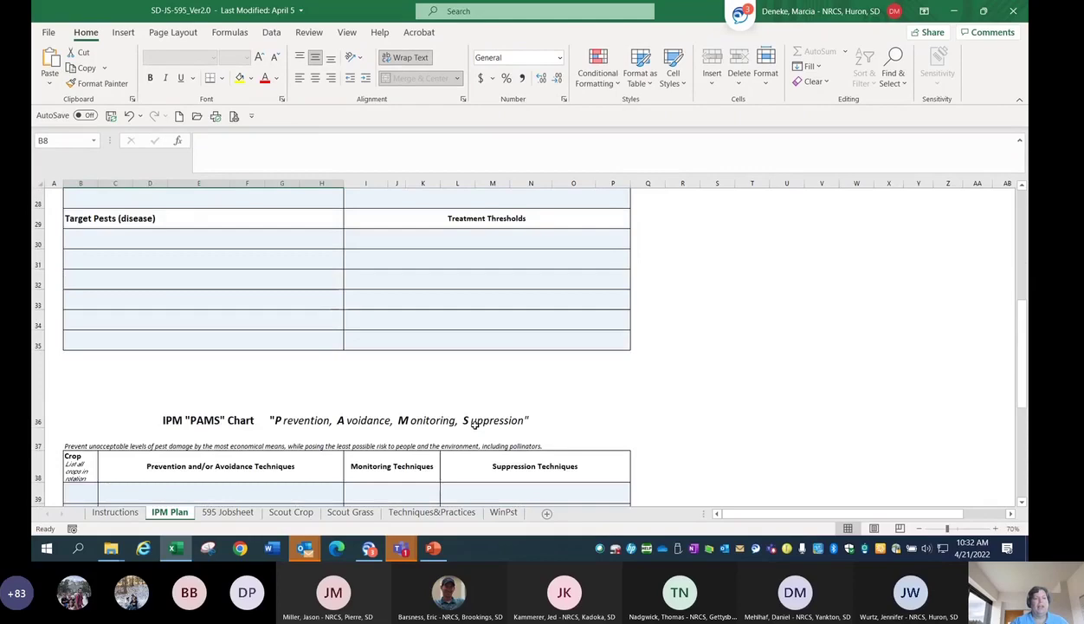
pyautogui.scroll(-3, 474, 424)
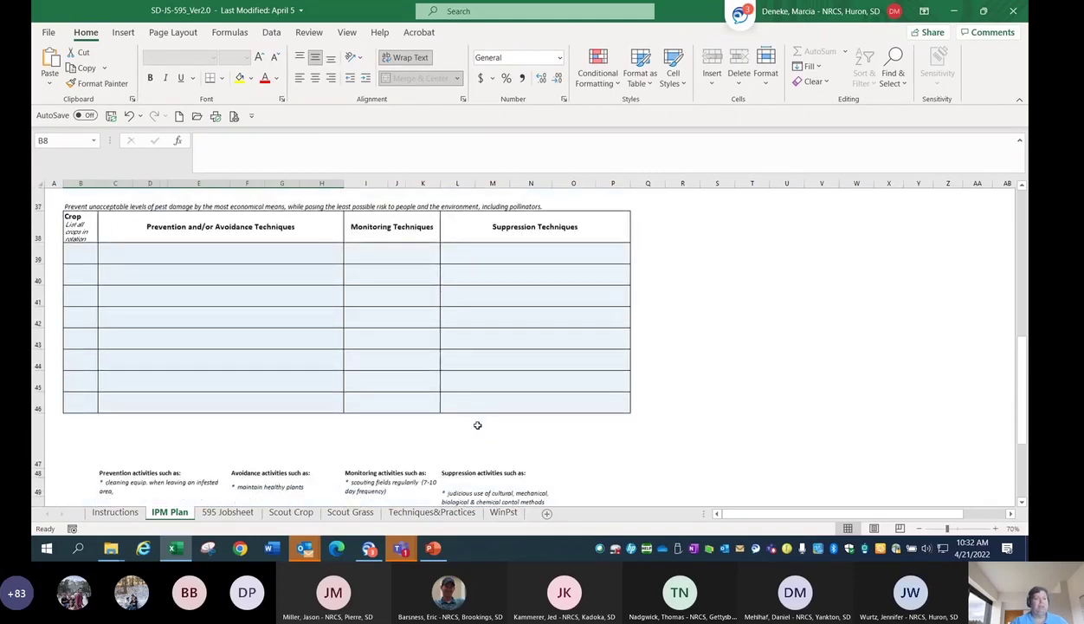
pyautogui.scroll(1, 477, 424)
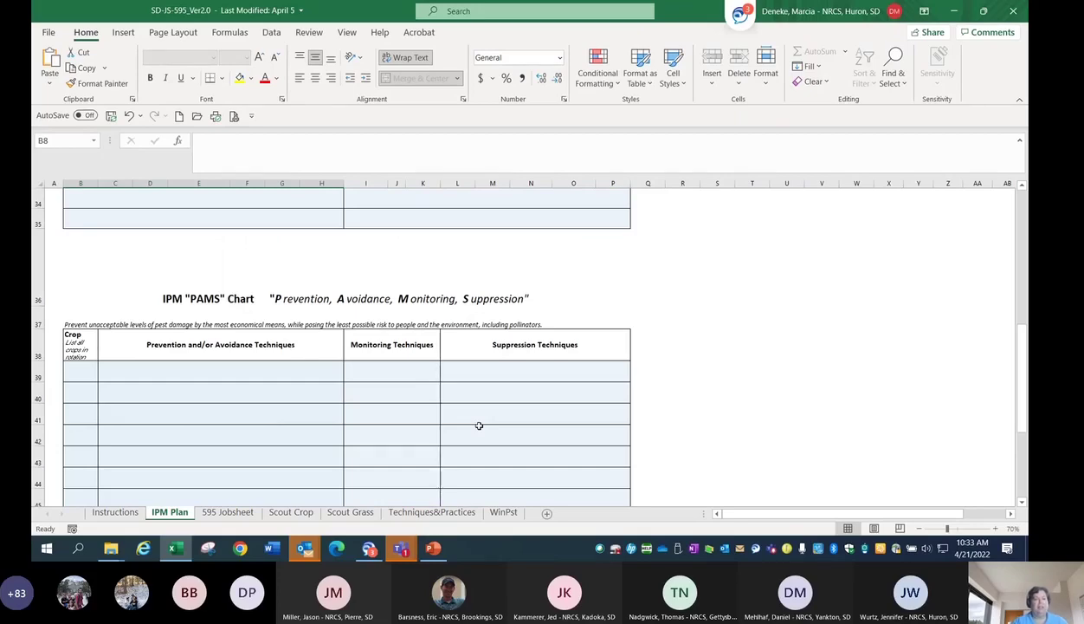
pyautogui.scroll(-4, 479, 426)
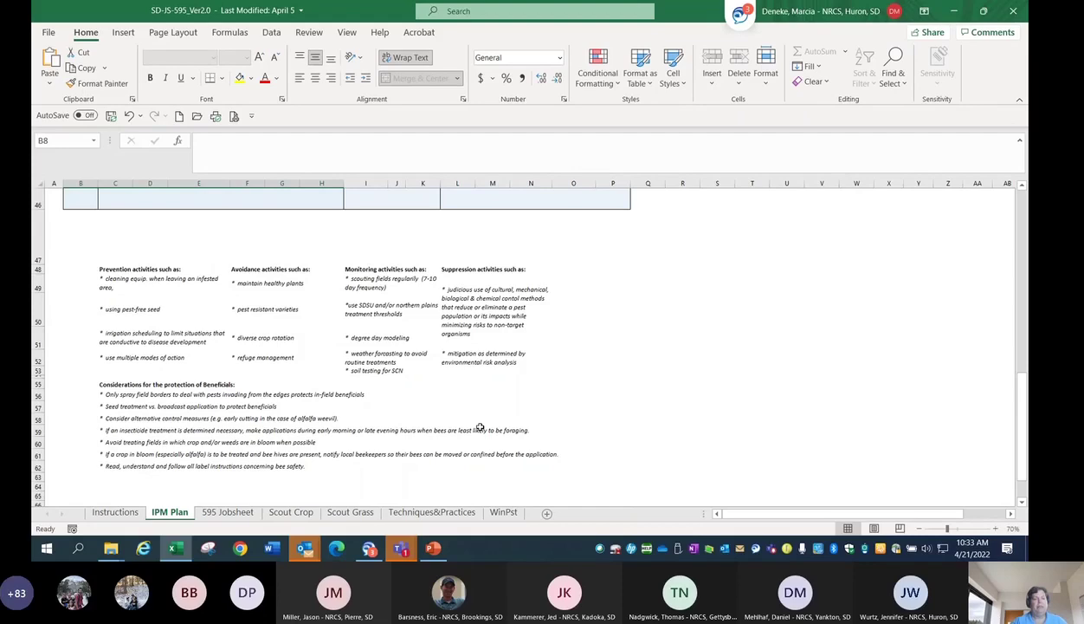
pyautogui.scroll(5, 479, 427)
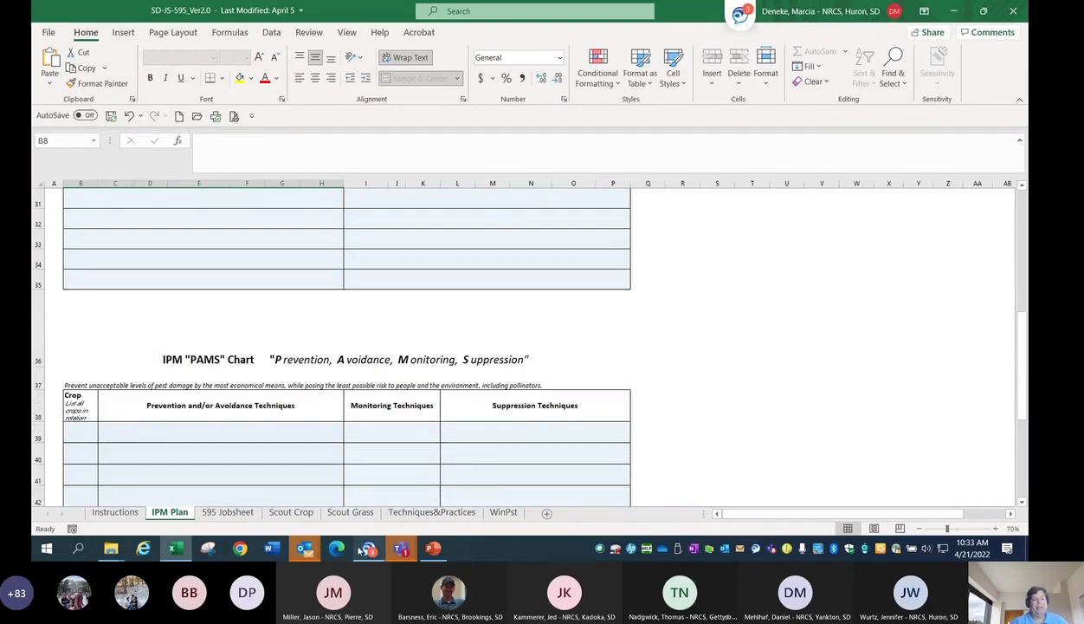
pyautogui.moveTo(305, 548)
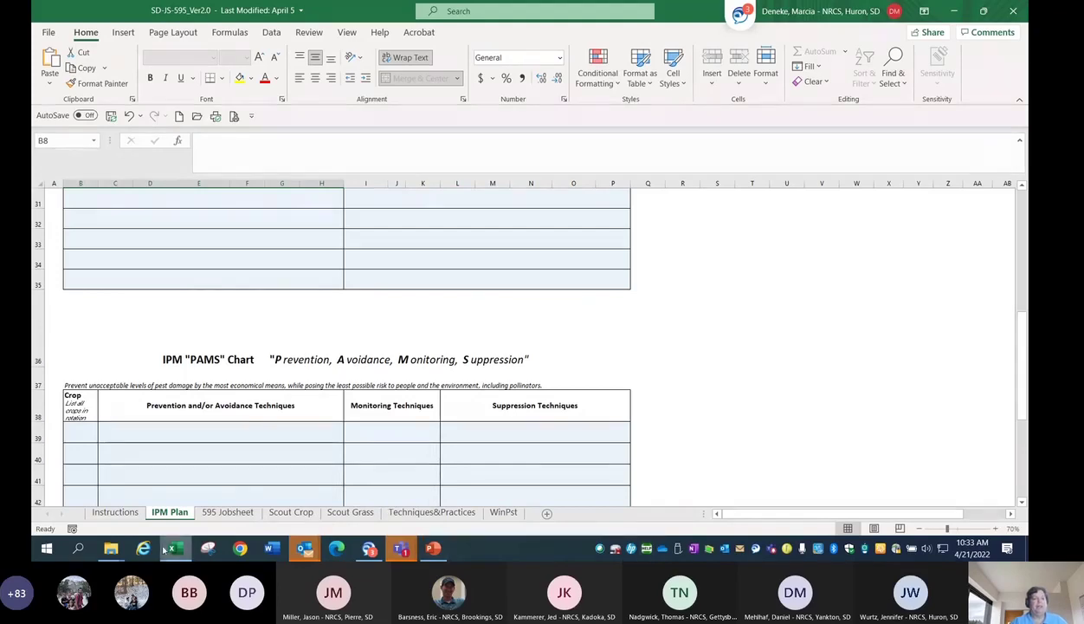
# Open the 595 Jobsheet and load the farm's WIN-PST interaction data export dated 4/19/2022 from the Exports folder
pyautogui.click(227, 512)
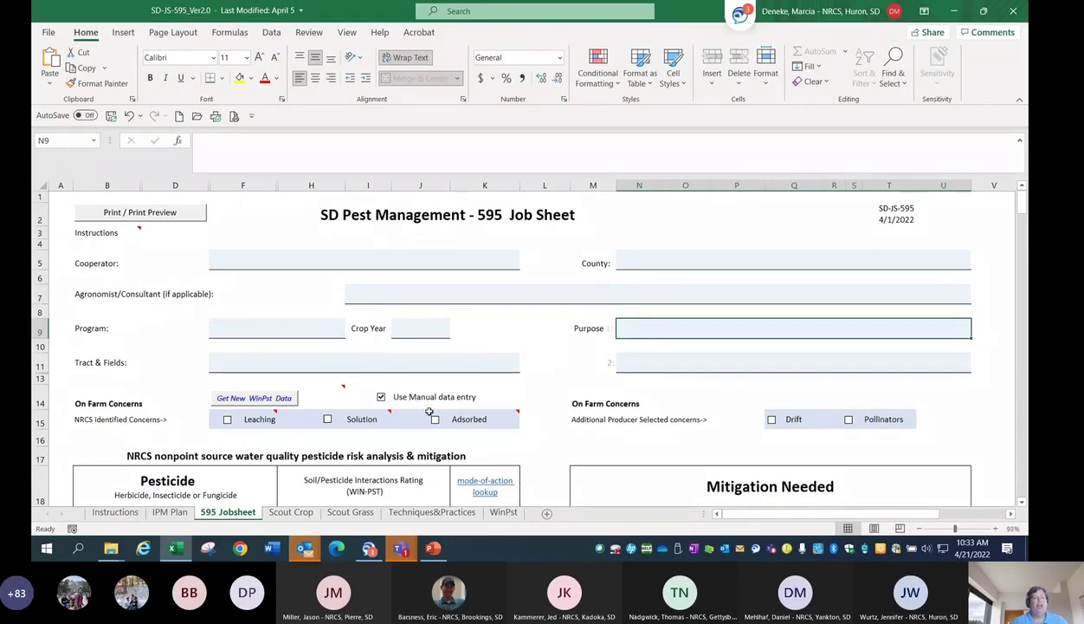
pyautogui.scroll(-1, 432, 416)
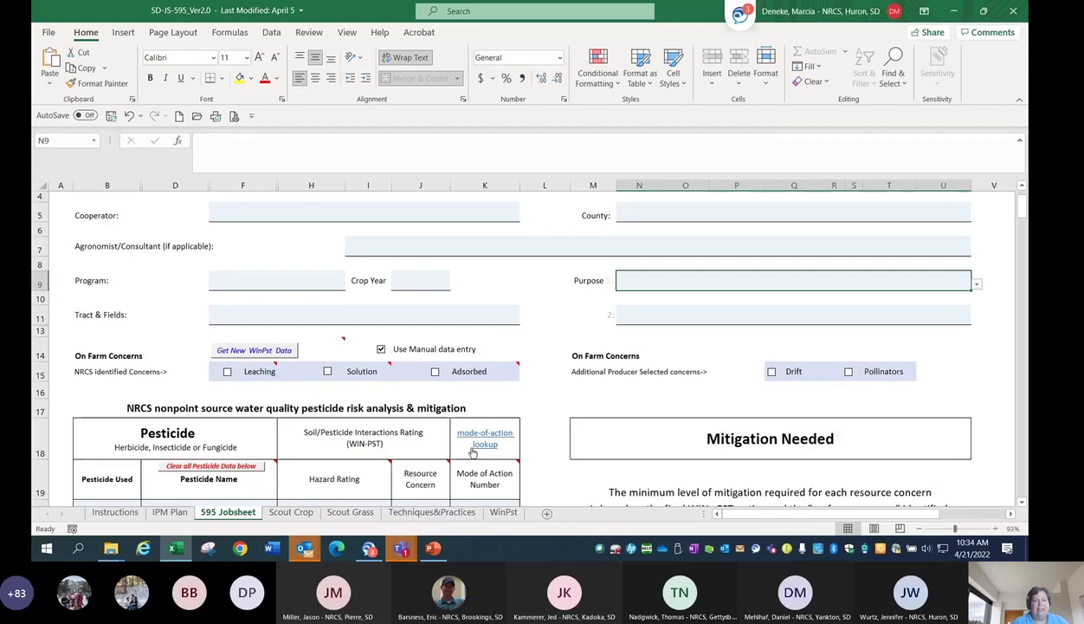
pyautogui.scroll(-2, 472, 441)
pyautogui.scroll(-1, 469, 437)
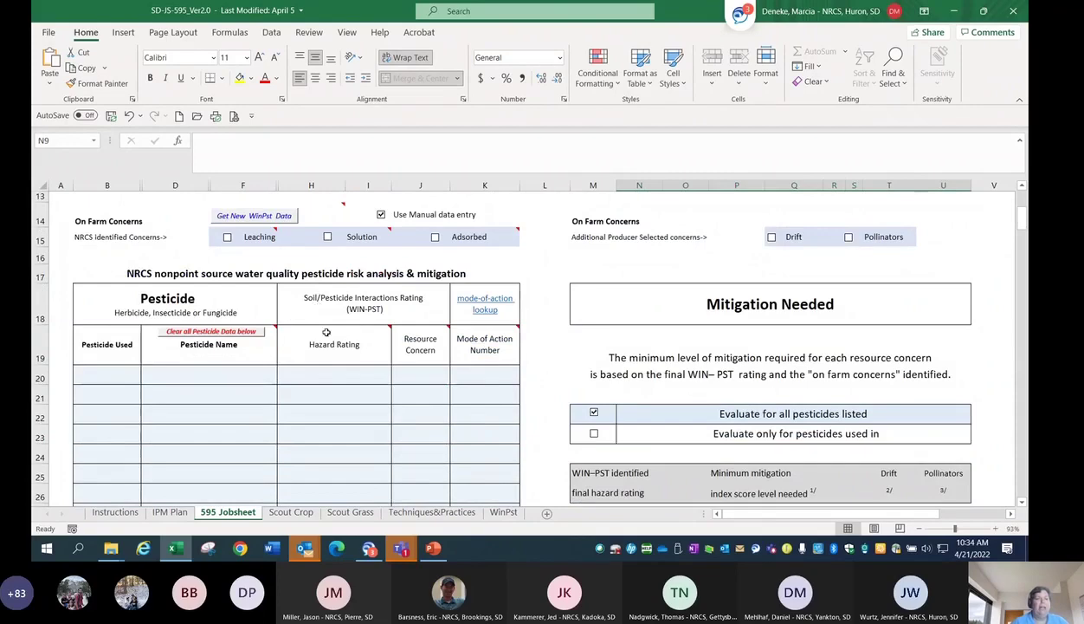
pyautogui.click(251, 218)
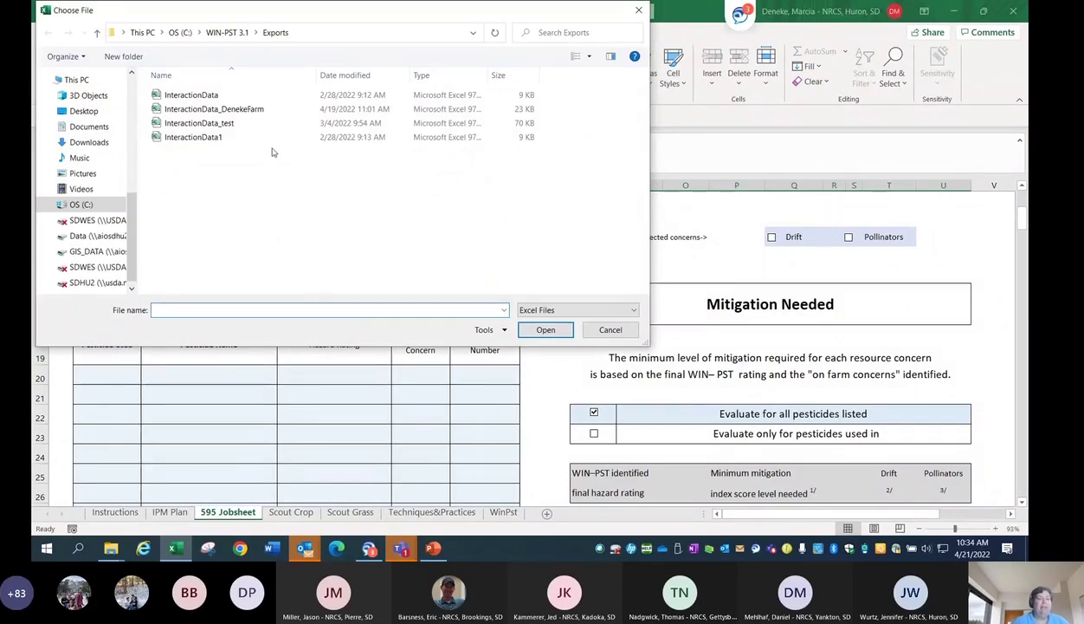
pyautogui.click(246, 112)
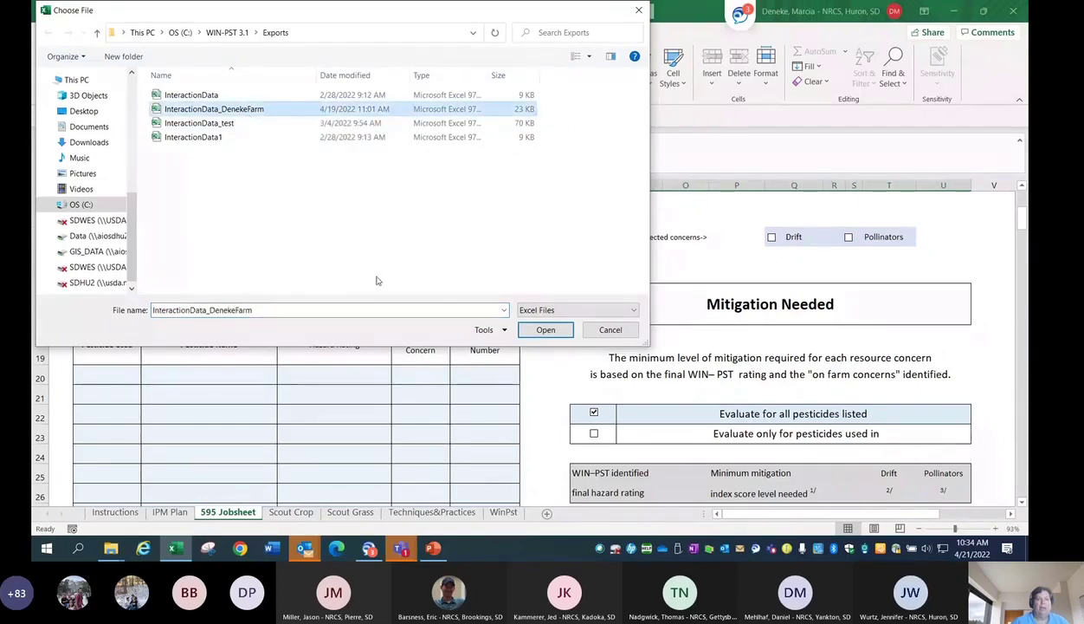
pyautogui.click(545, 330)
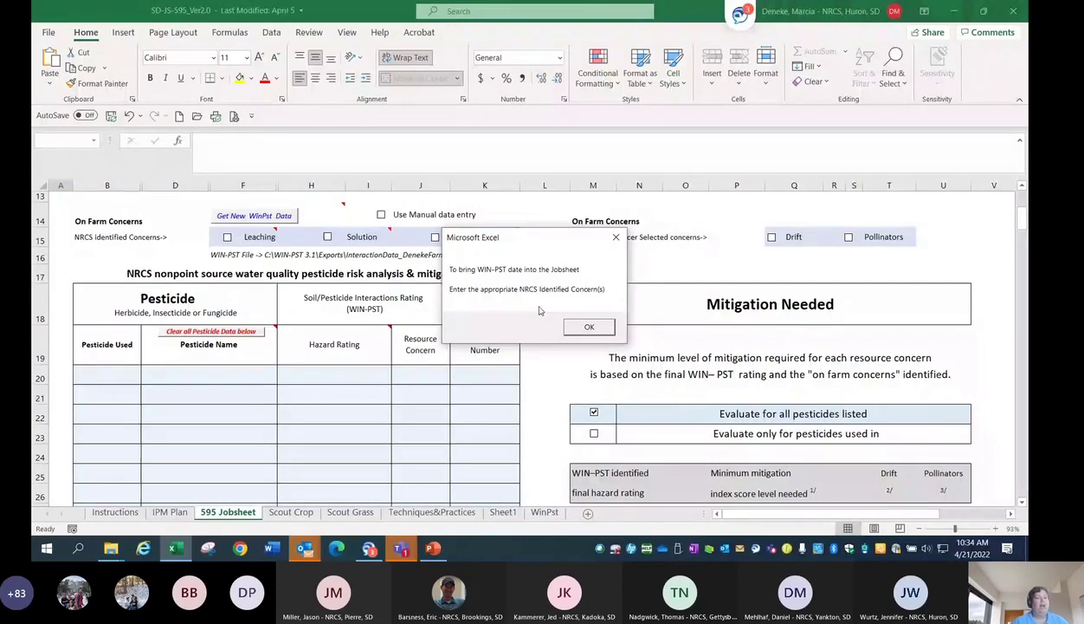
pyautogui.press('Return')
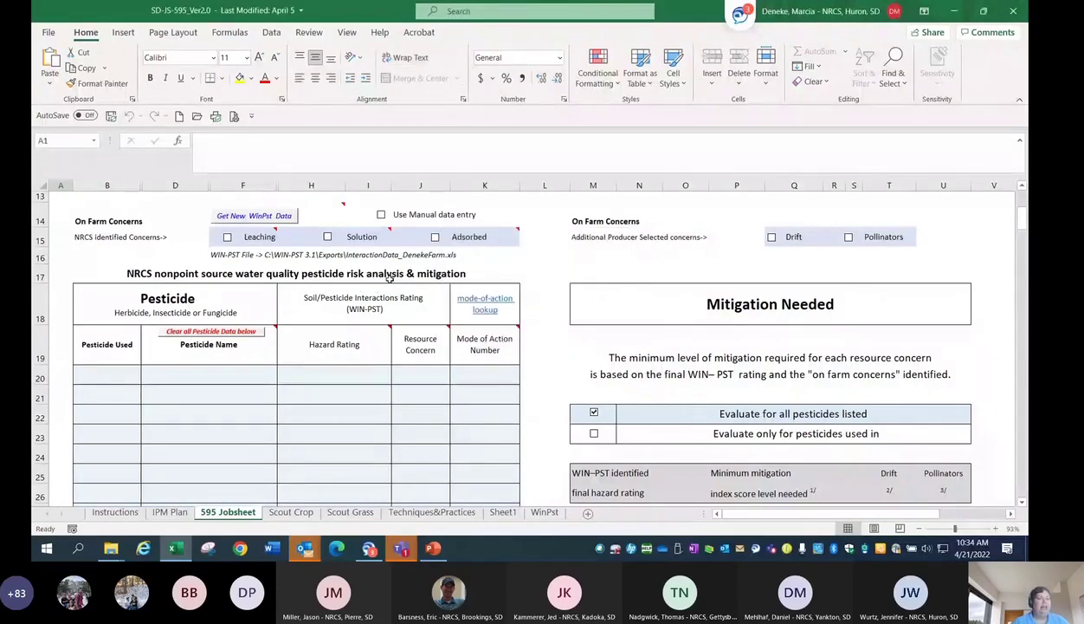
# Select Solution as the NRCS identified concern, trying Leaching alongside it and clearing Leaching again
pyautogui.click(328, 238)
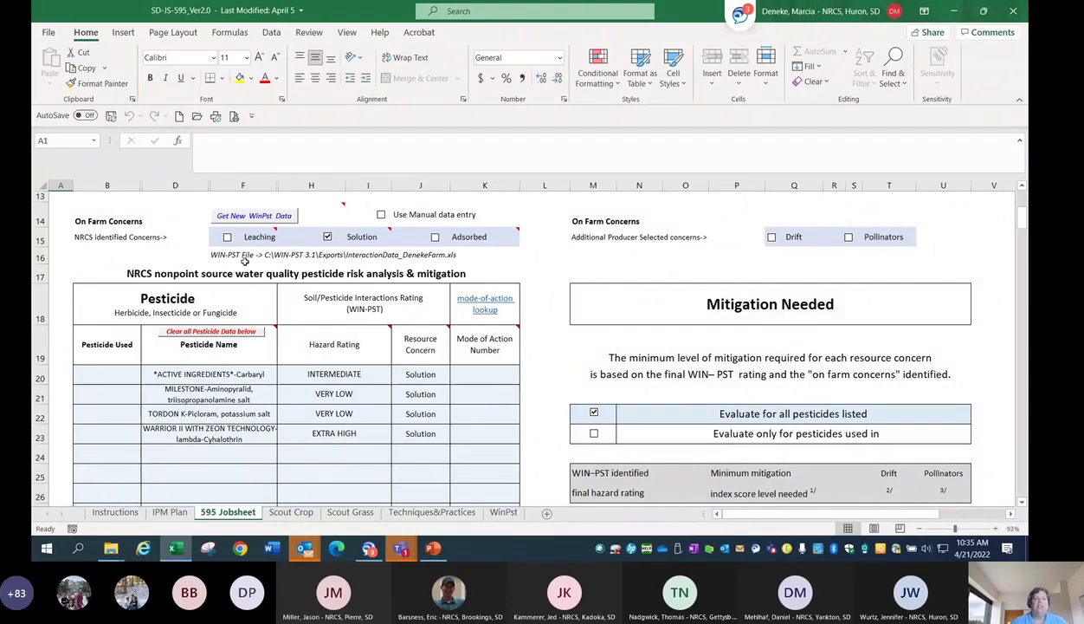
pyautogui.click(227, 237)
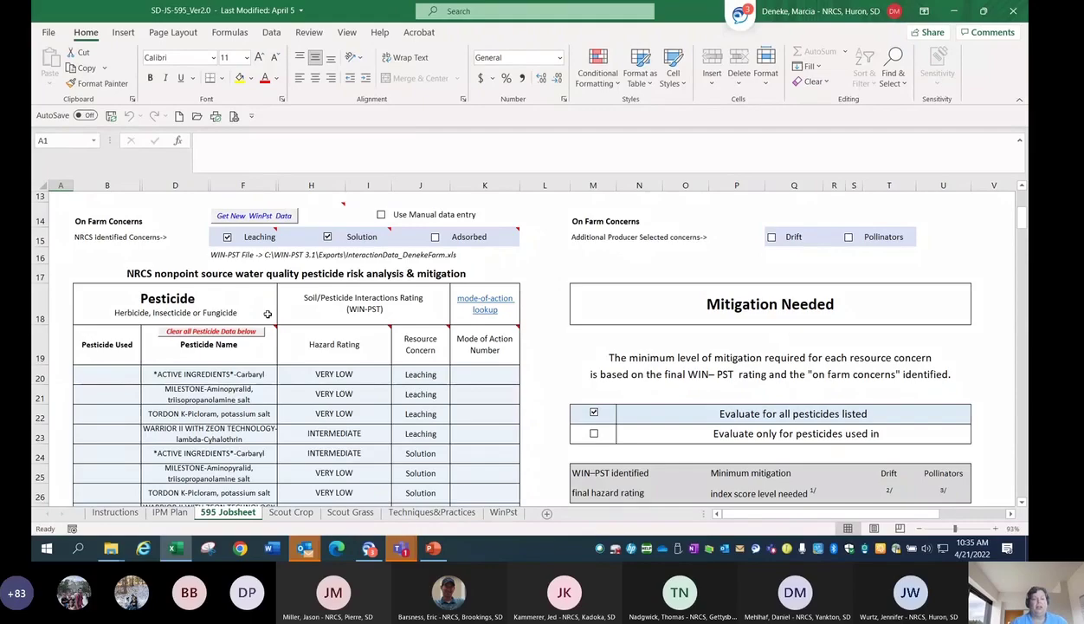
pyautogui.click(229, 239)
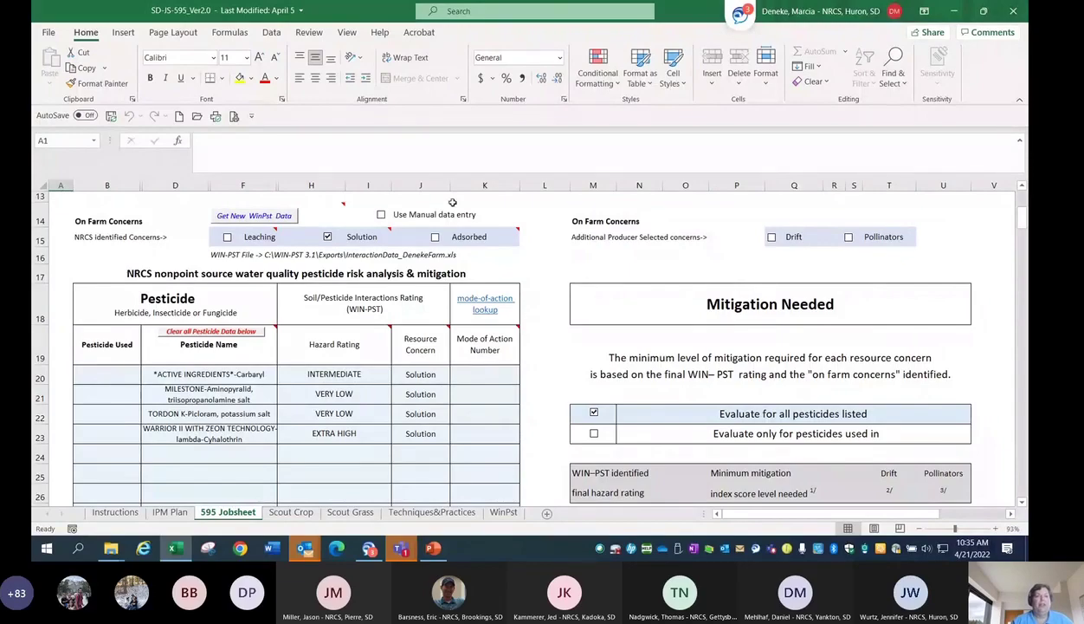
pyautogui.moveTo(456, 244)
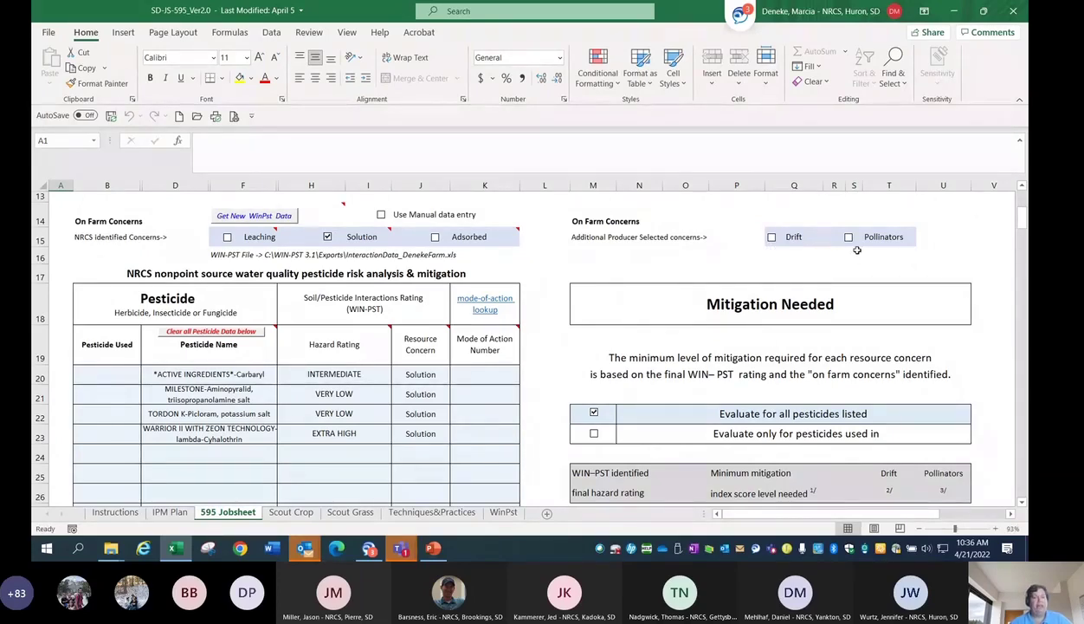
# Try Drift and Pollinators as additional producer selected concerns and clear both again
pyautogui.click(772, 237)
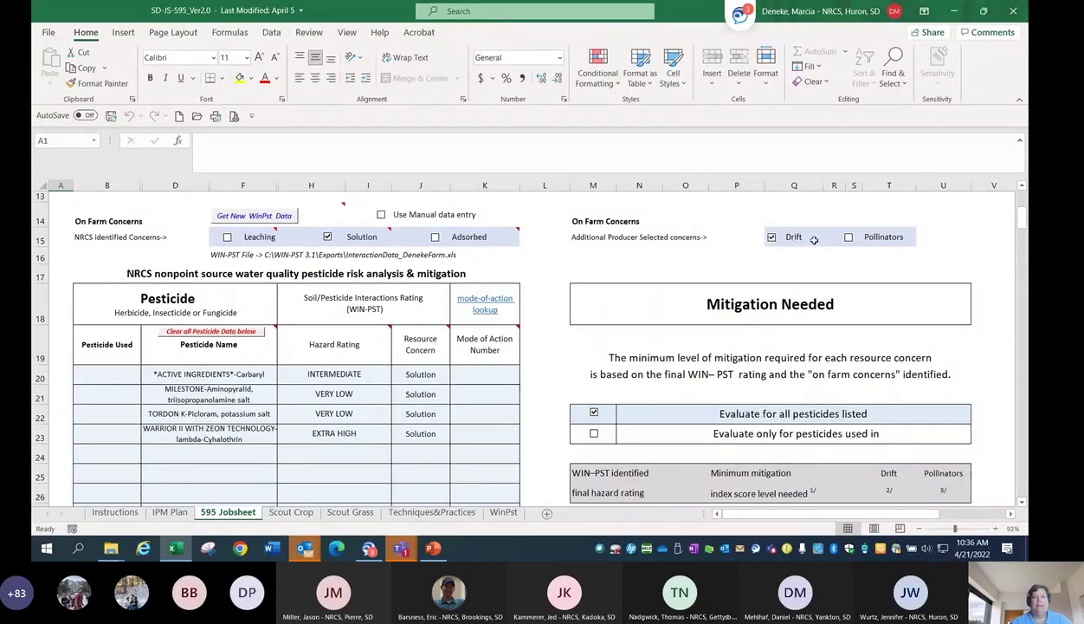
pyautogui.click(849, 237)
pyautogui.click(849, 239)
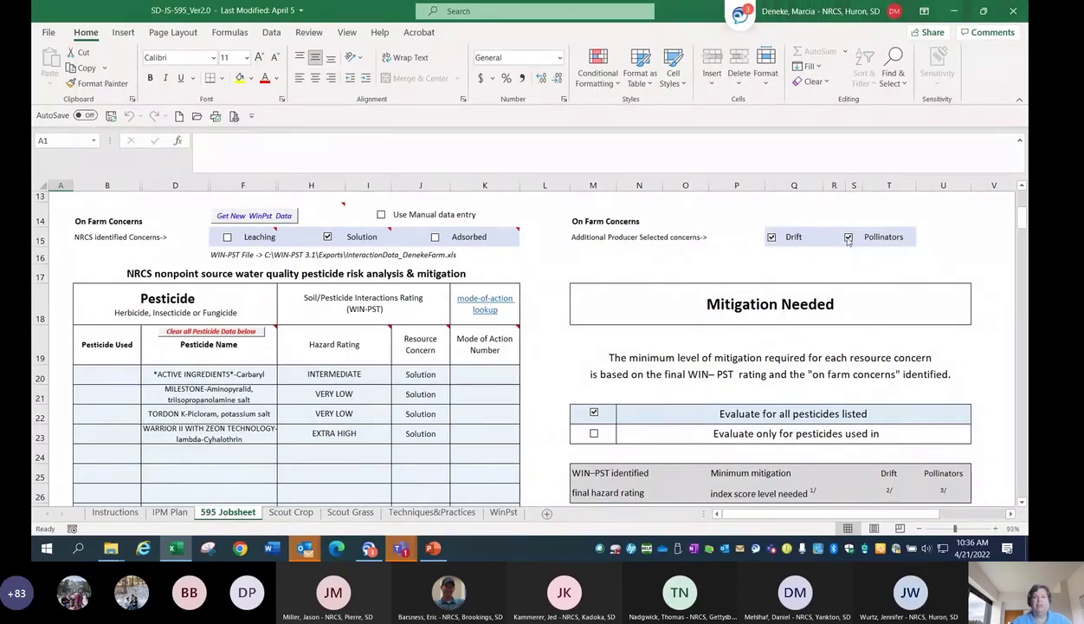
pyautogui.click(773, 243)
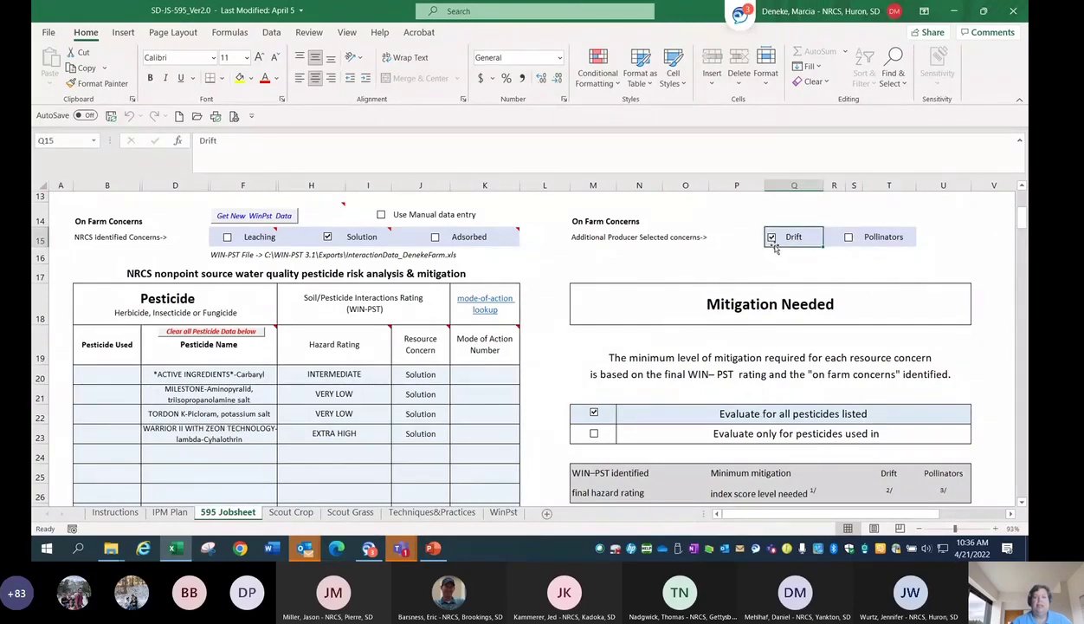
pyautogui.click(773, 241)
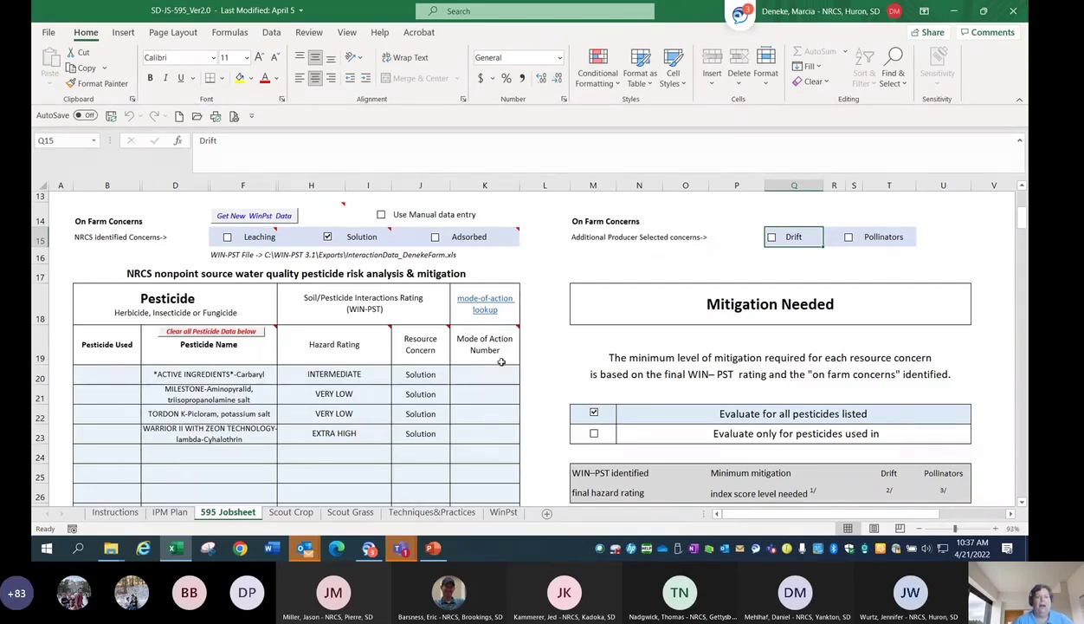
# Set Pesticide Used to Yes for the MILESTONE and WARRIOR II WITH ZEON TECHNOLOGY rows of the pesticide table
pyautogui.scroll(-1, 381, 444)
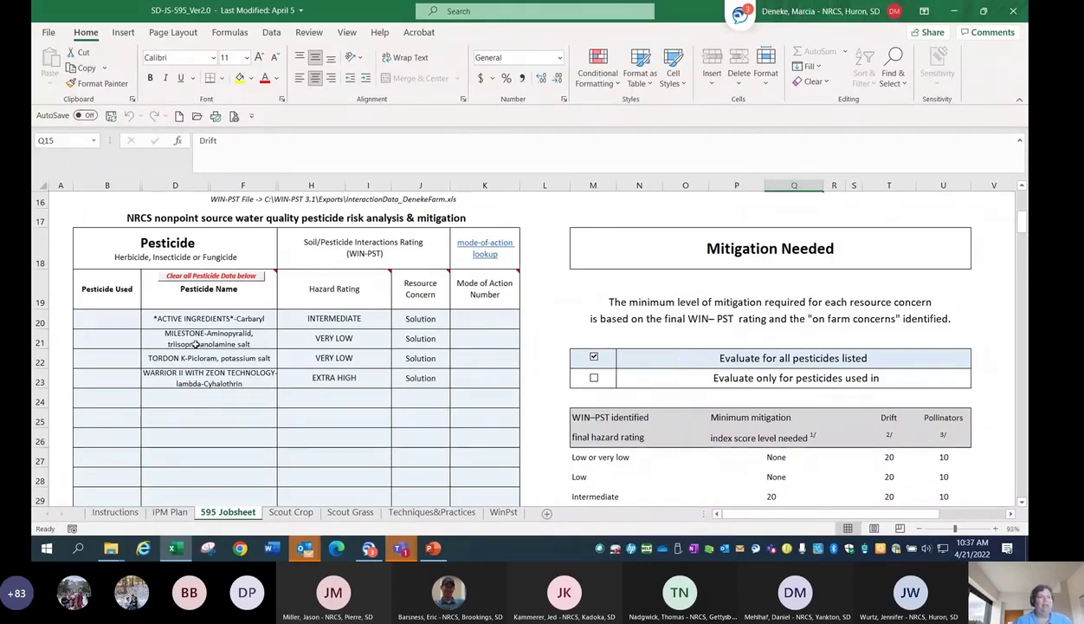
pyautogui.click(111, 341)
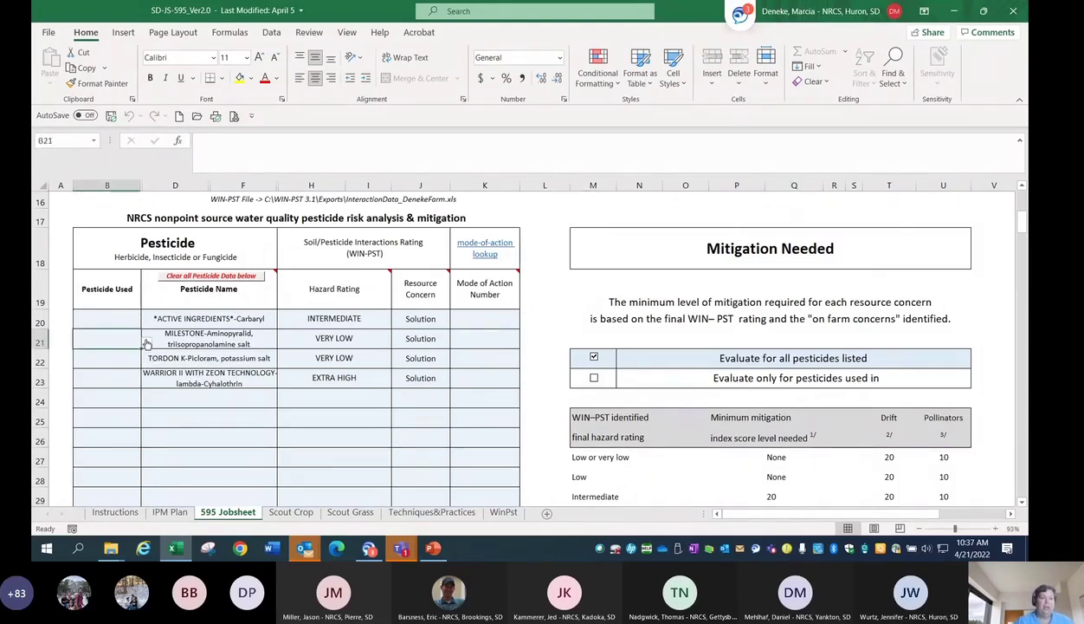
pyautogui.click(148, 342)
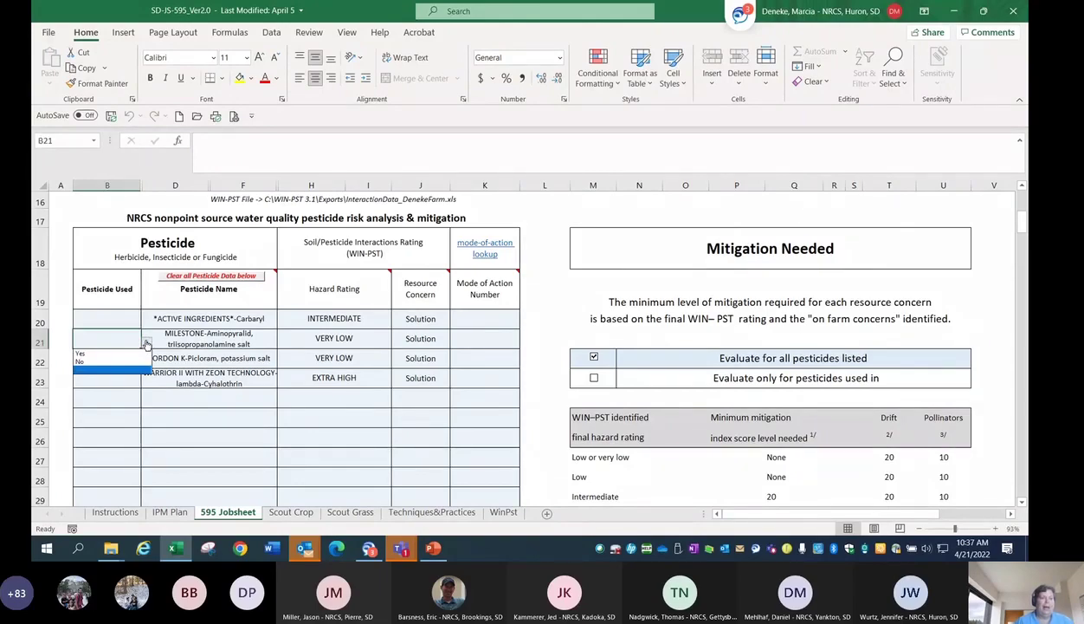
pyautogui.click(121, 344)
pyautogui.click(148, 342)
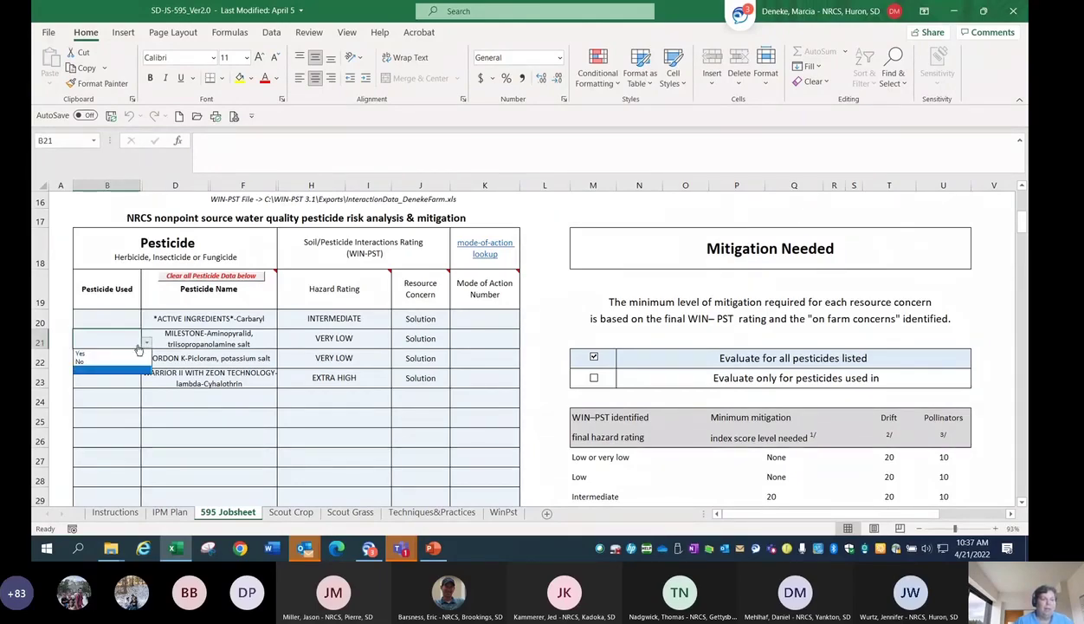
pyautogui.click(110, 354)
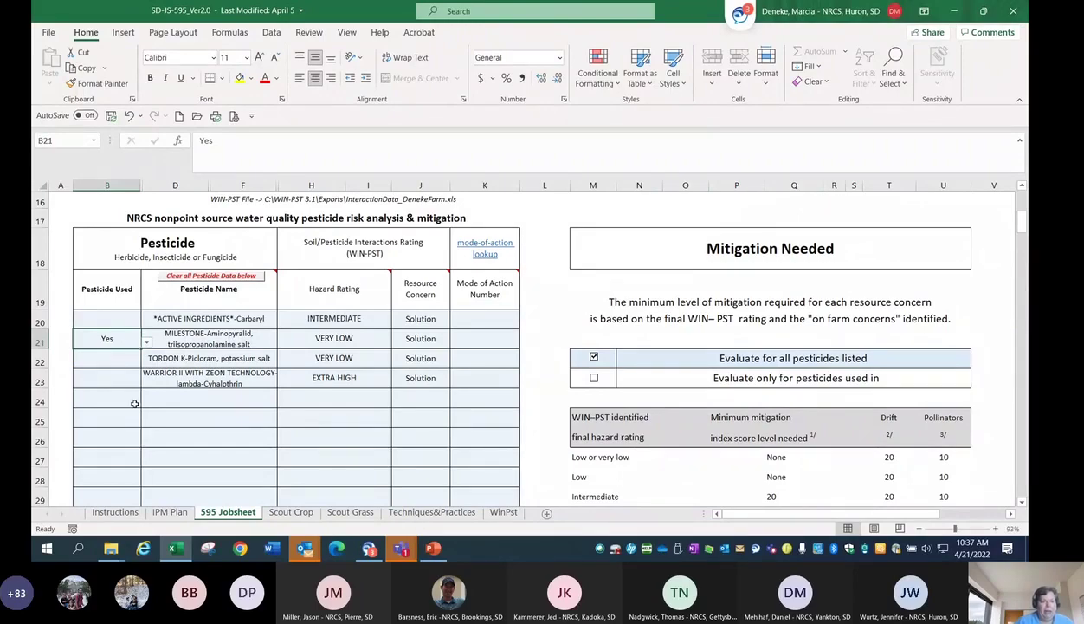
pyautogui.click(119, 377)
pyautogui.click(146, 382)
pyautogui.click(104, 392)
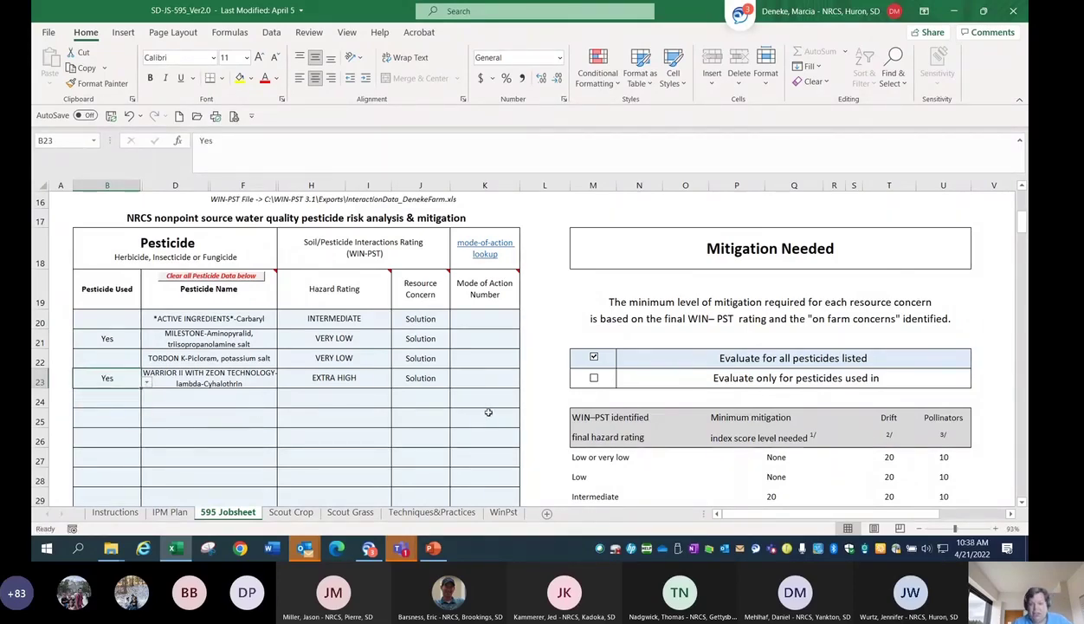
# Restrict the mitigation evaluation to pesticides used in crop year 2022 and check the mitigation points needed for the plan
pyautogui.click(593, 378)
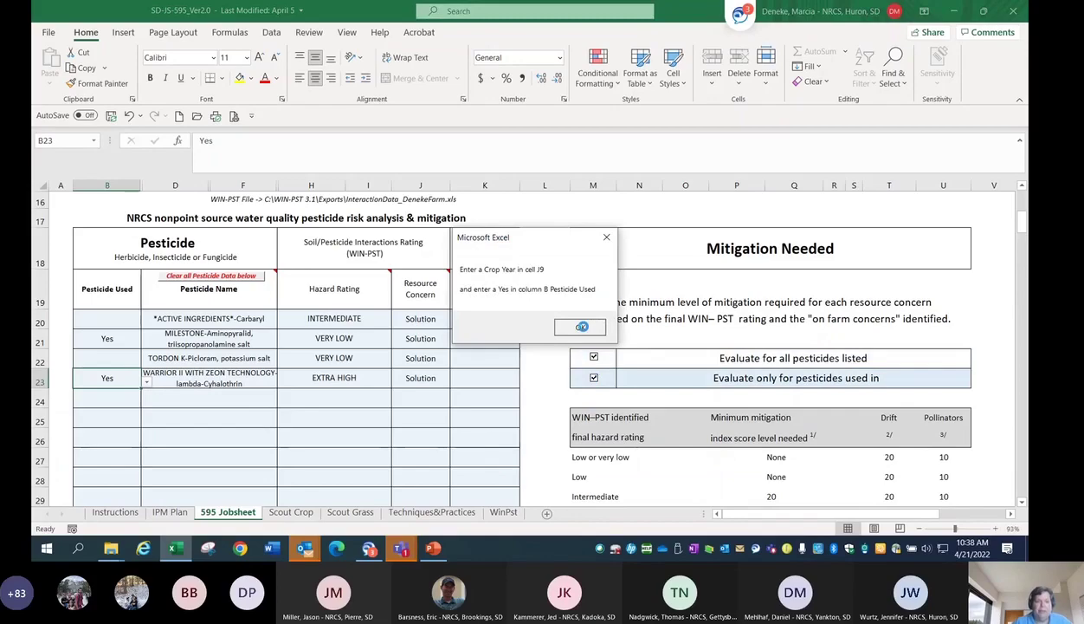
pyautogui.click(582, 327)
pyautogui.scroll(-2, 456, 378)
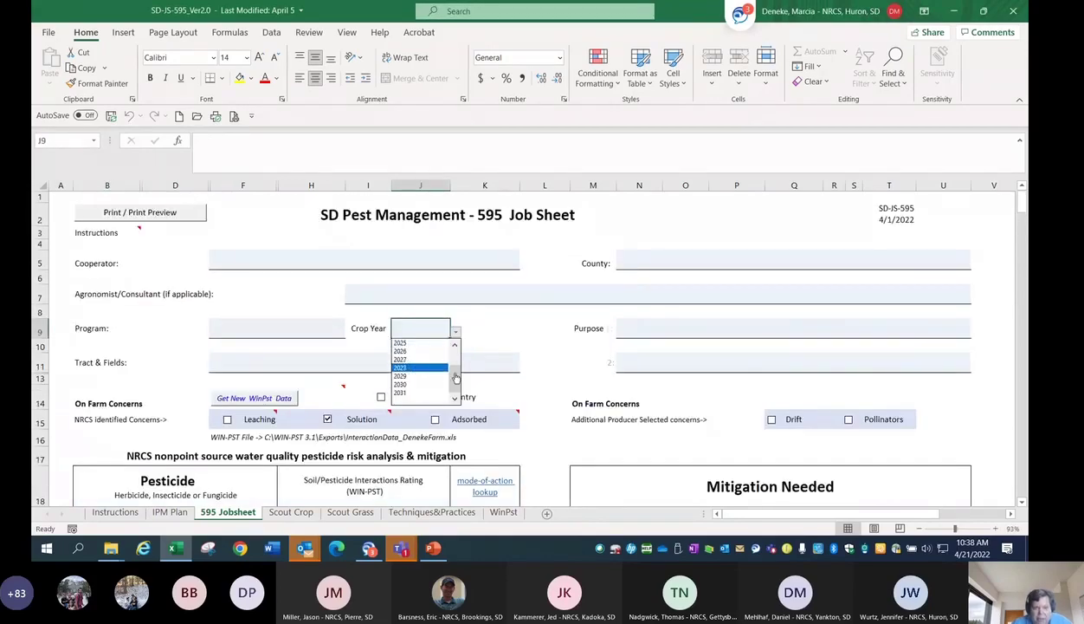
pyautogui.scroll(2, 417, 353)
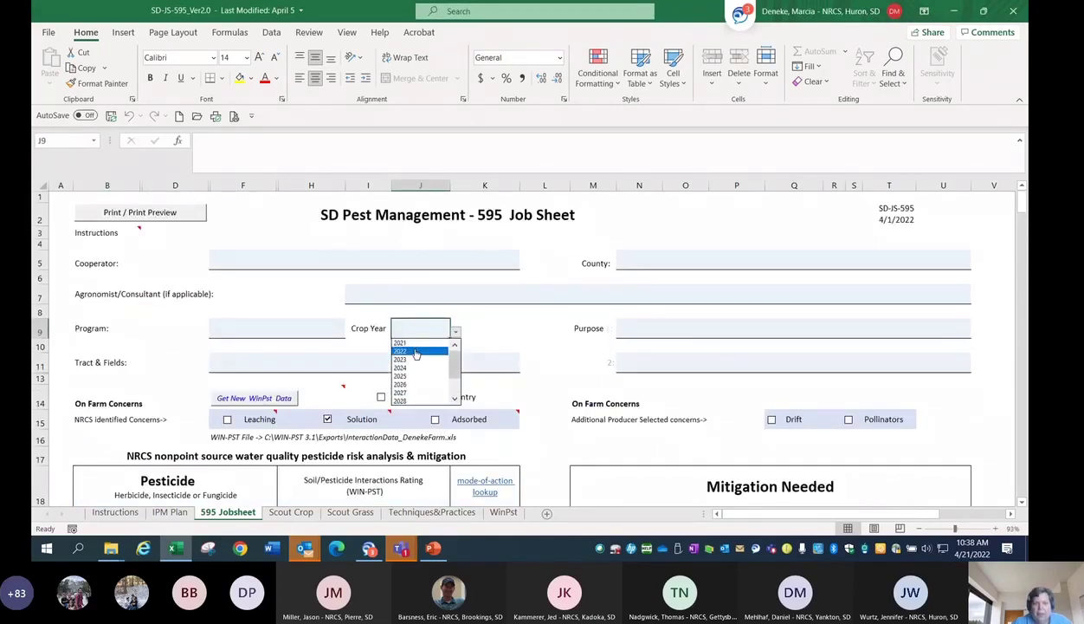
pyautogui.click(416, 351)
pyautogui.click(541, 448)
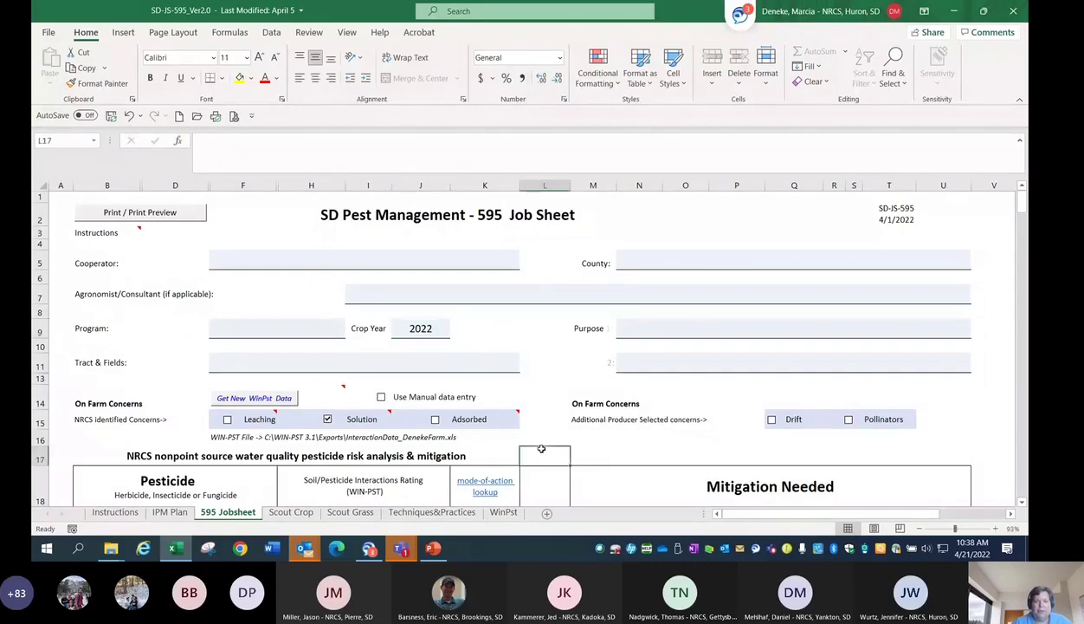
pyautogui.scroll(-3, 537, 442)
pyautogui.scroll(-1, 535, 436)
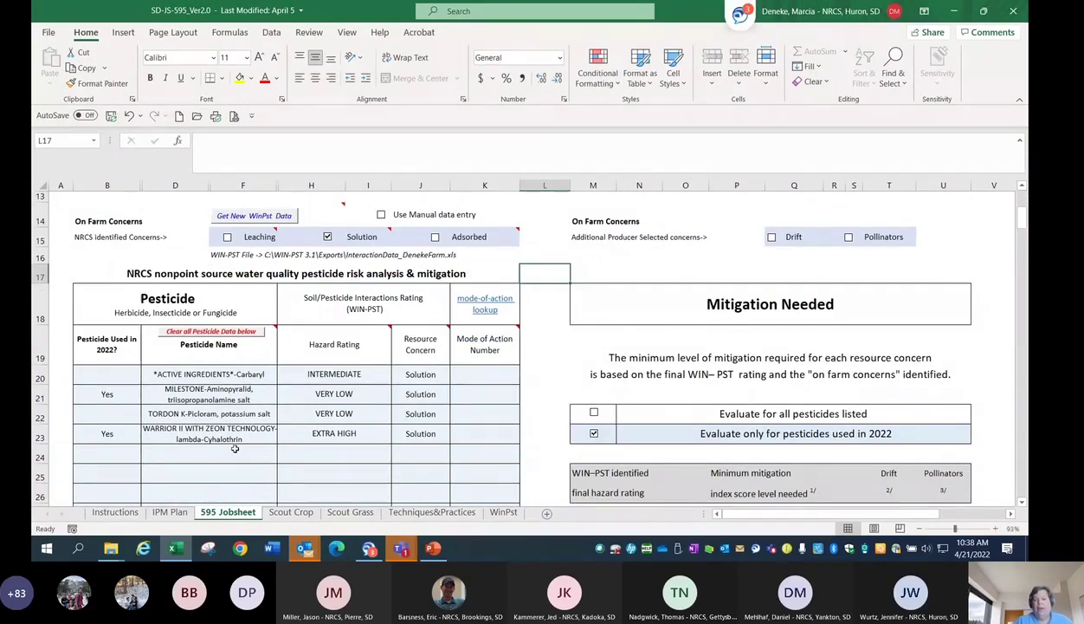
pyautogui.scroll(-4, 596, 468)
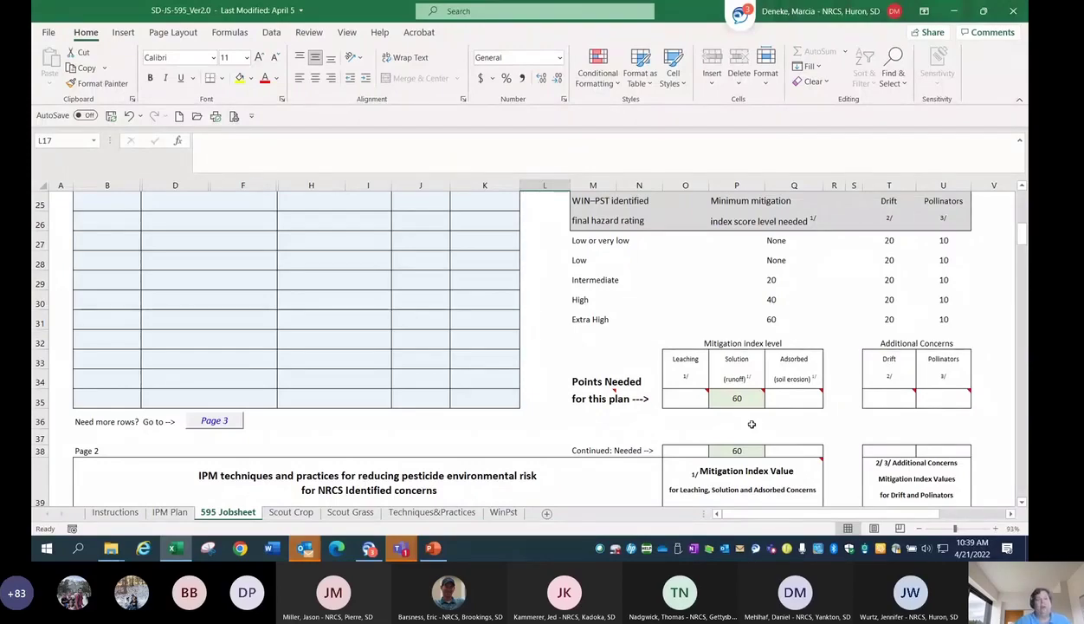
# Set Pesticide Used in 2022 to No for the WARRIOR II WITH ZEON TECHNOLOGY row of the pesticide table
pyautogui.scroll(2, 752, 424)
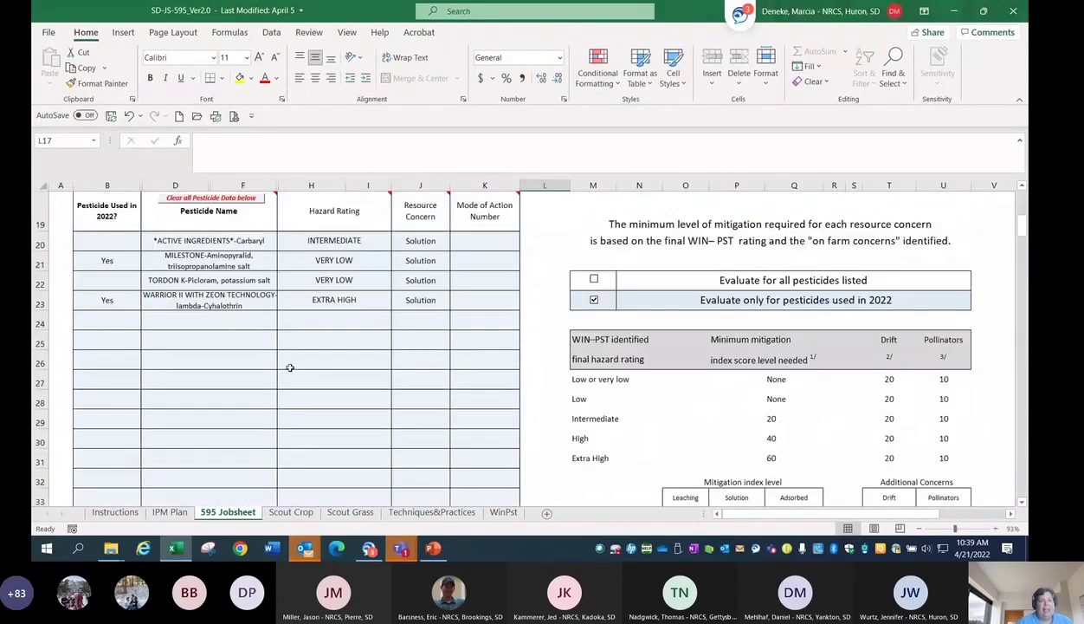
pyautogui.click(109, 299)
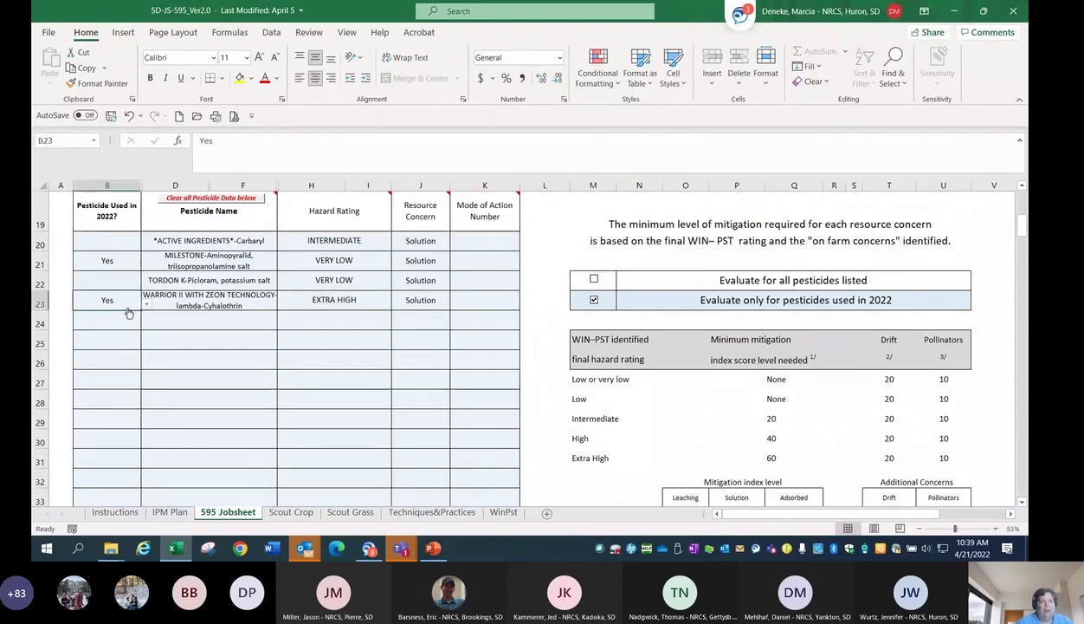
pyautogui.click(148, 303)
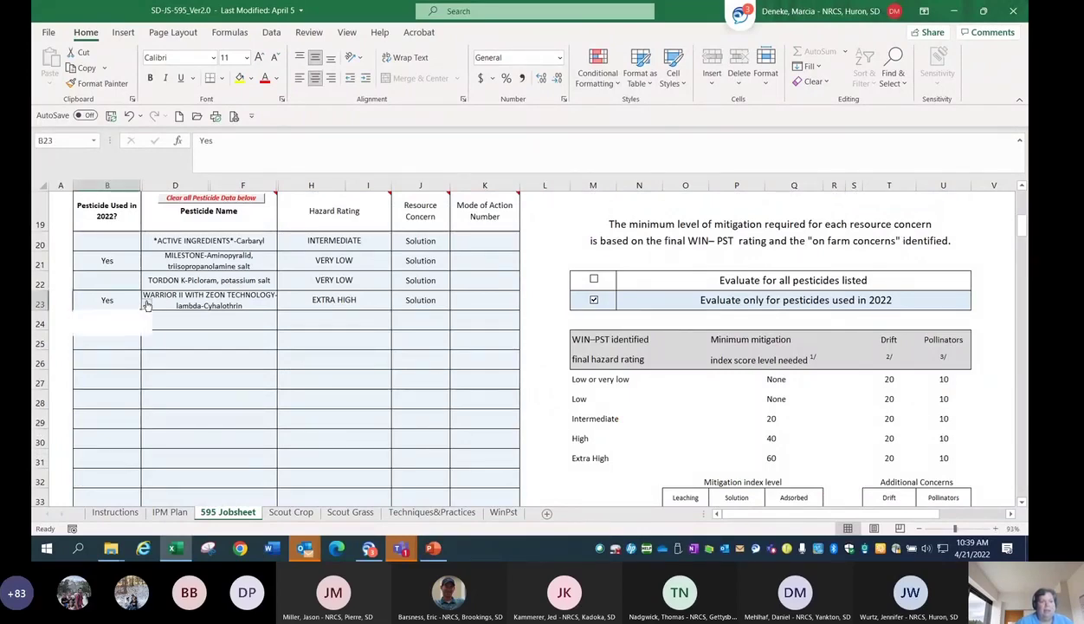
pyautogui.click(150, 323)
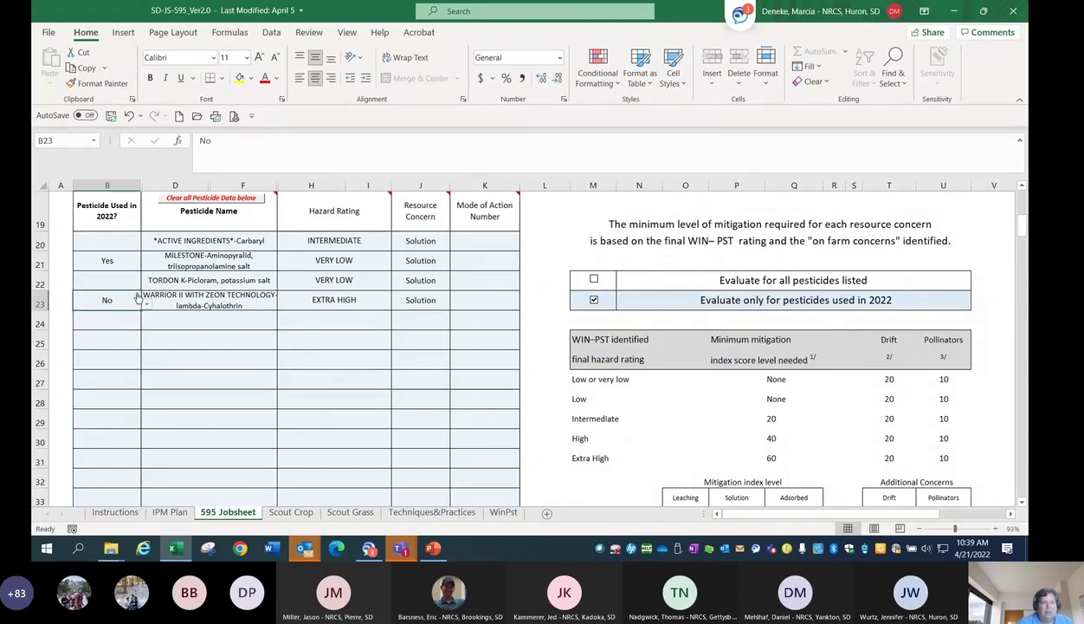
# Set Pesticide Used in 2022 to Yes for the Carbaryl row and check the mitigation points needed for the plan
pyautogui.click(128, 243)
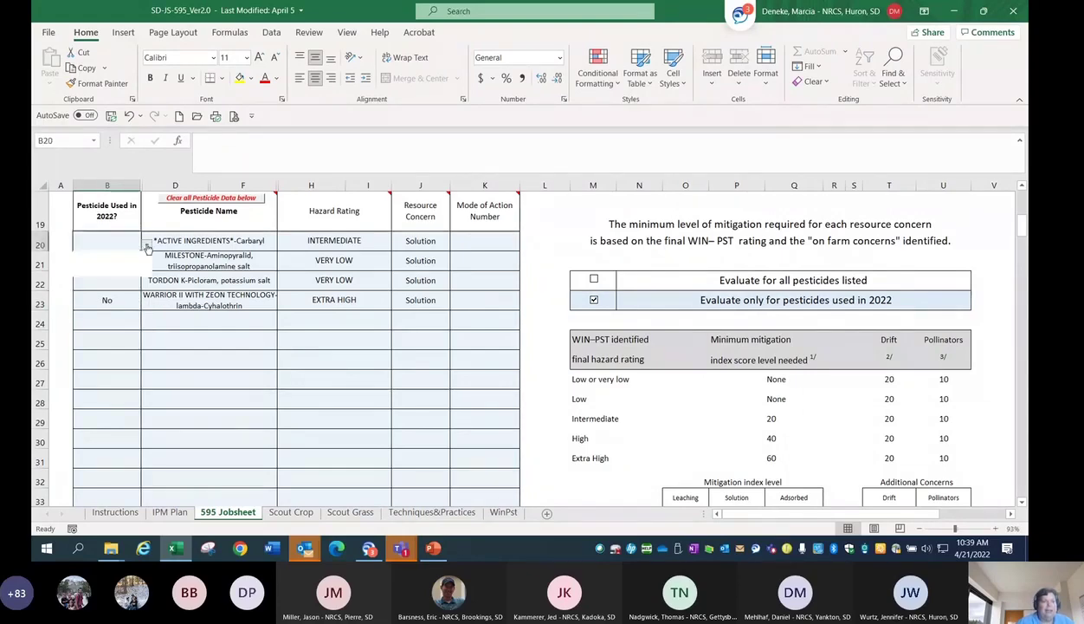
pyautogui.click(148, 245)
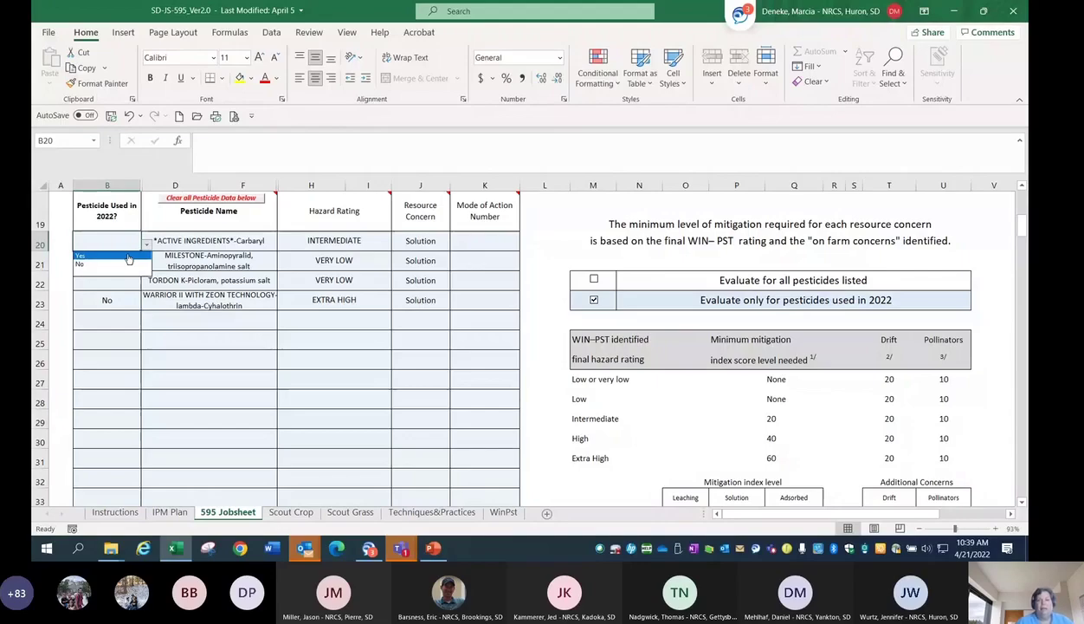
pyautogui.click(128, 258)
pyautogui.click(107, 378)
pyautogui.scroll(-2, 368, 416)
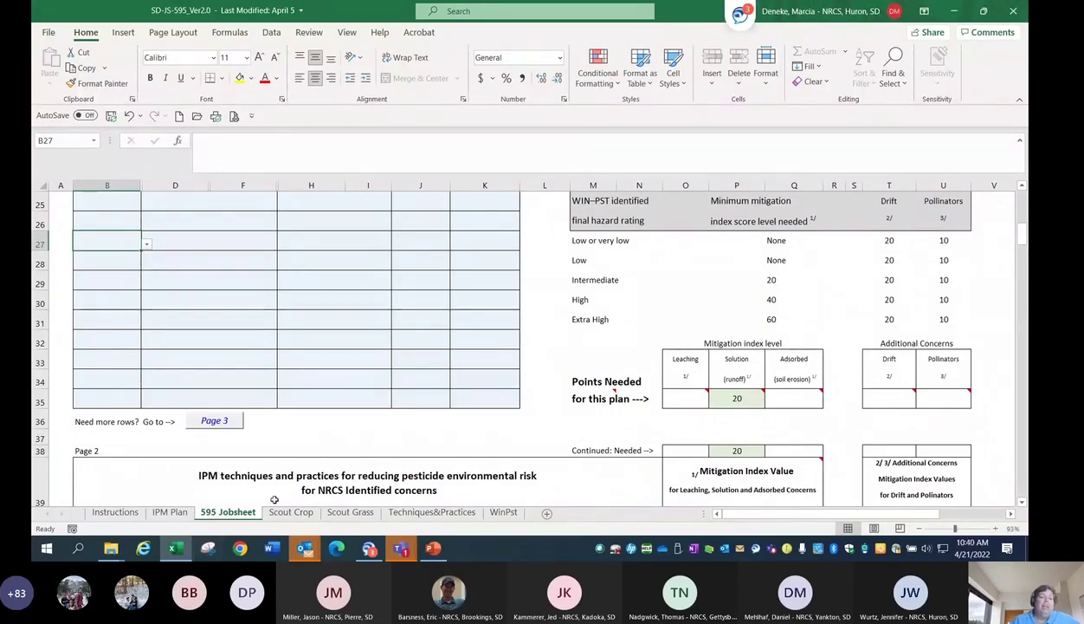
# Switch the mitigation evaluation to all pesticides listed and check the points needed for the plan again
pyautogui.scroll(2, 331, 412)
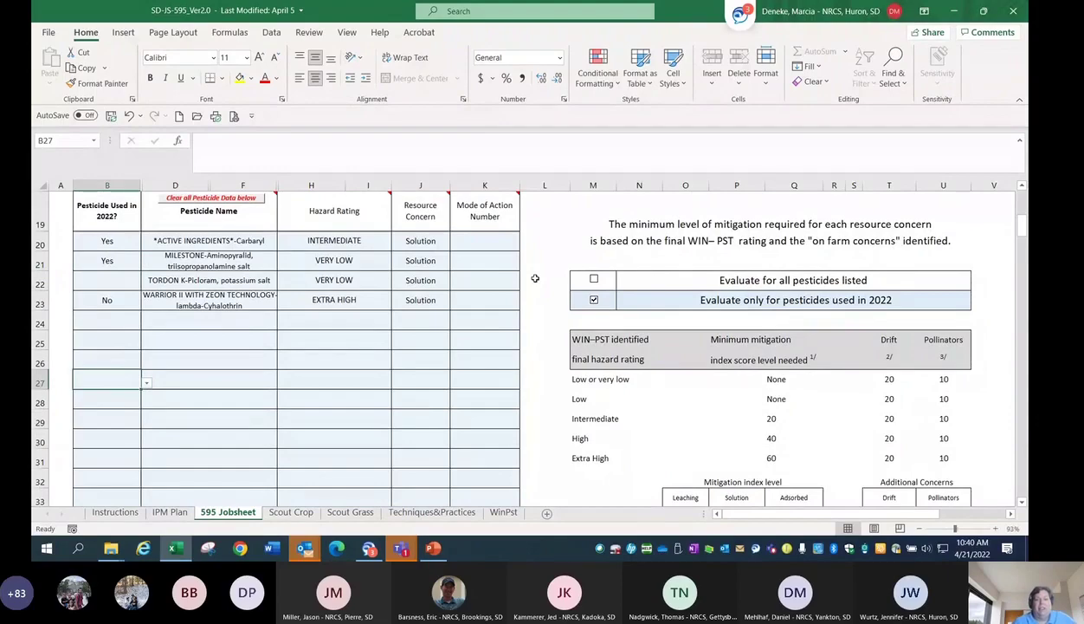
pyautogui.click(594, 279)
pyautogui.click(109, 245)
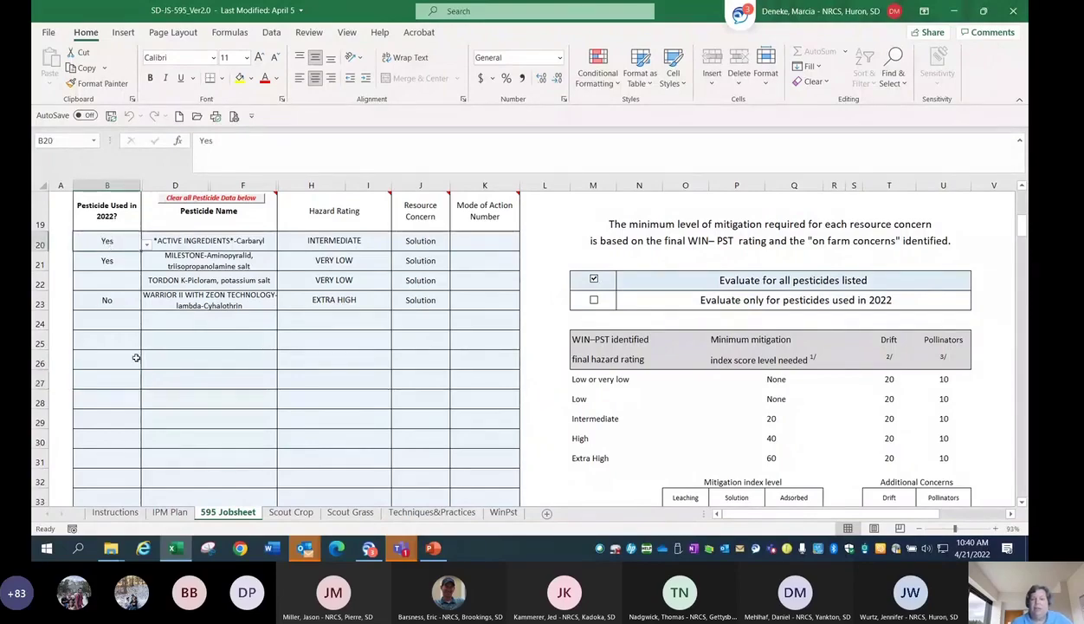
pyautogui.scroll(-2, 326, 425)
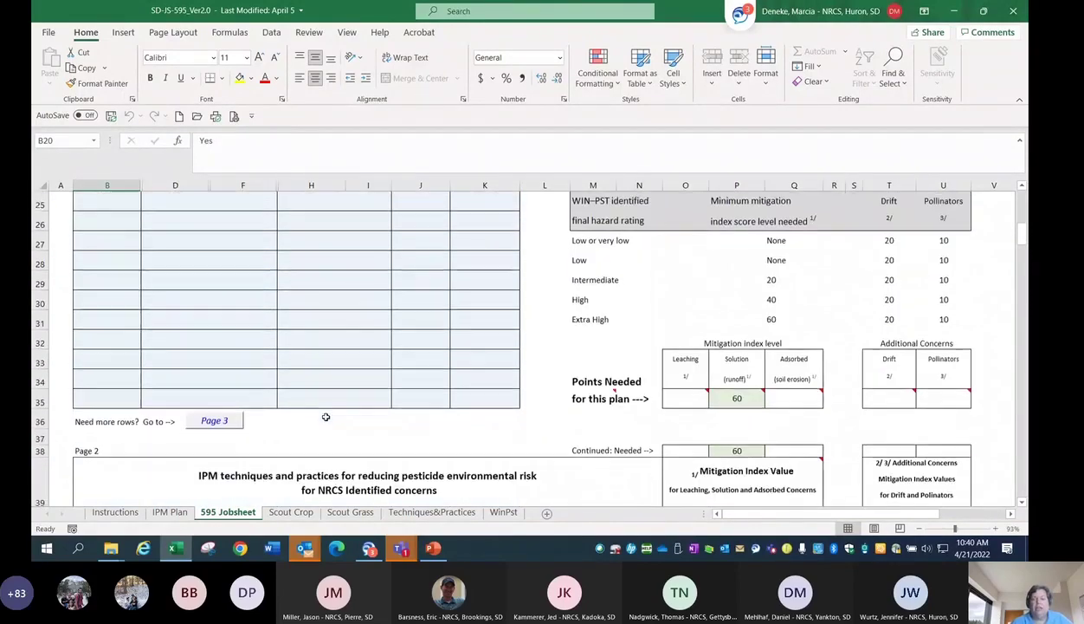
# Enable manual data entry for the on-farm concerns and acknowledge the notice about it
pyautogui.scroll(3, 325, 416)
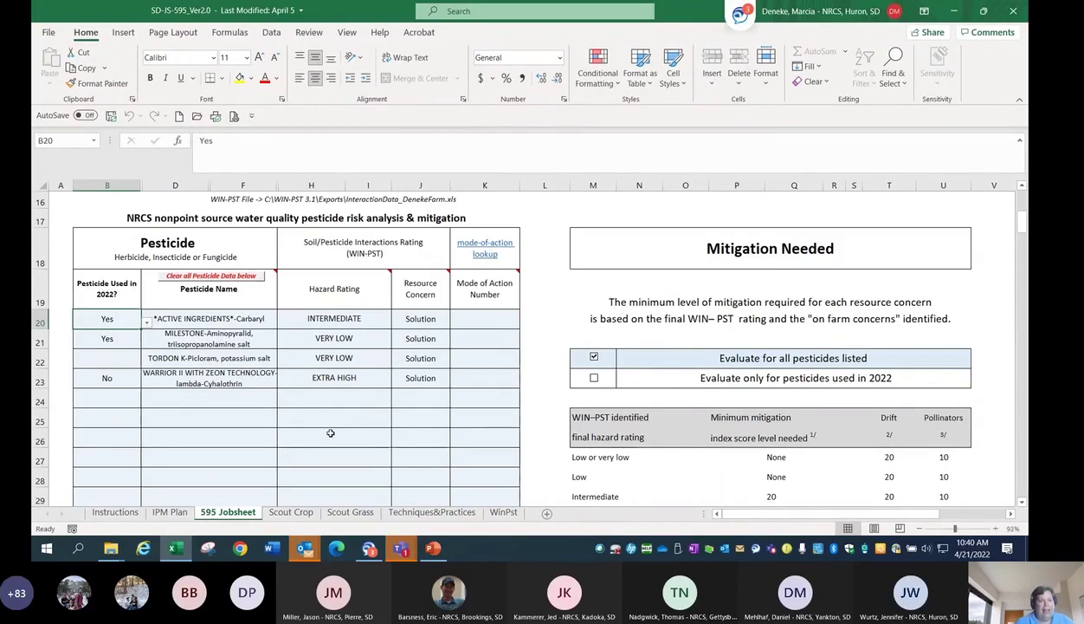
pyautogui.scroll(1, 330, 432)
pyautogui.scroll(1, 330, 435)
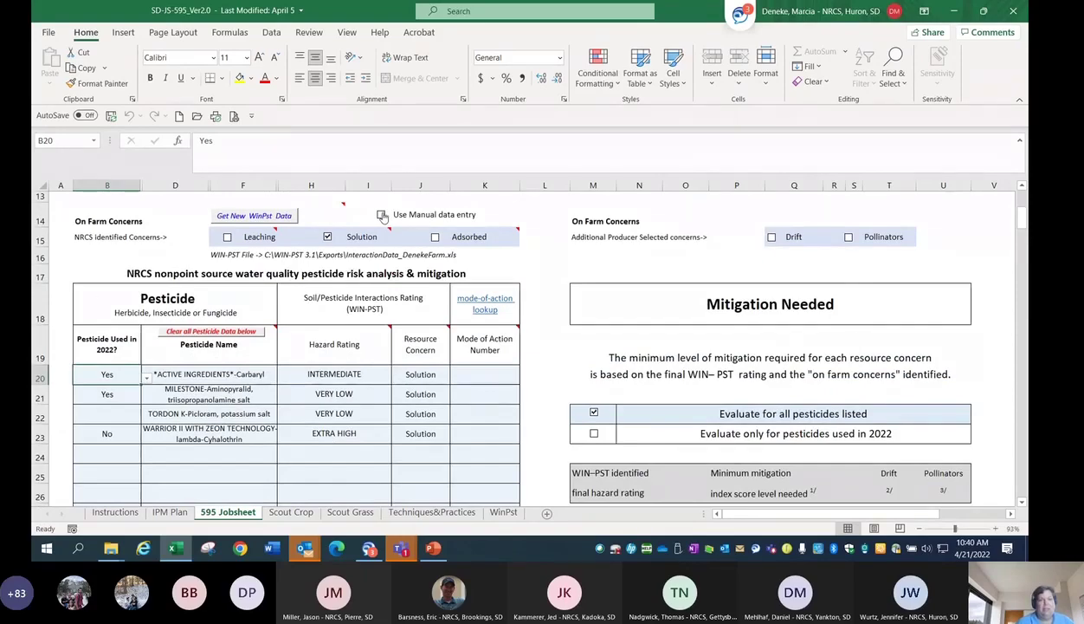
pyautogui.click(380, 214)
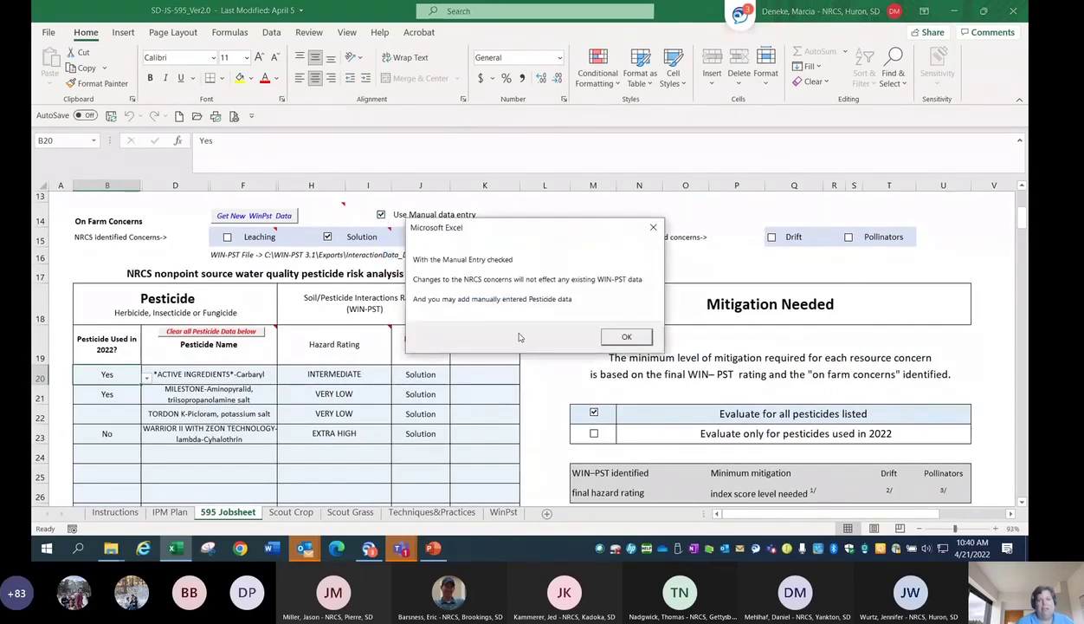
pyautogui.click(626, 336)
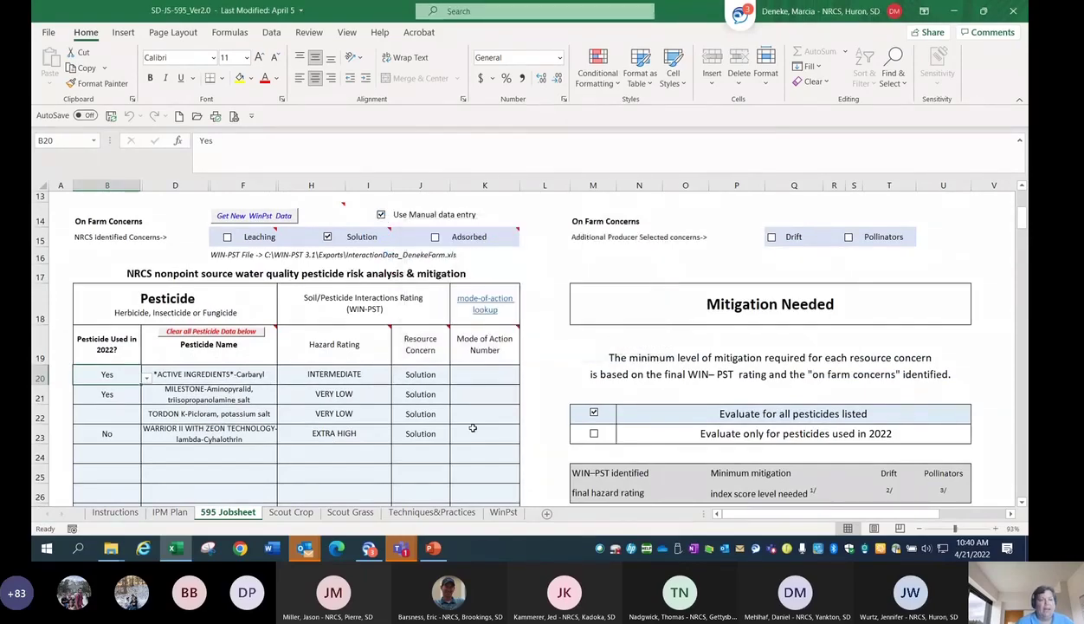
# Enter 2,4-D as a pesticide name in the first empty row of the pesticide table
pyautogui.scroll(-1, 239, 466)
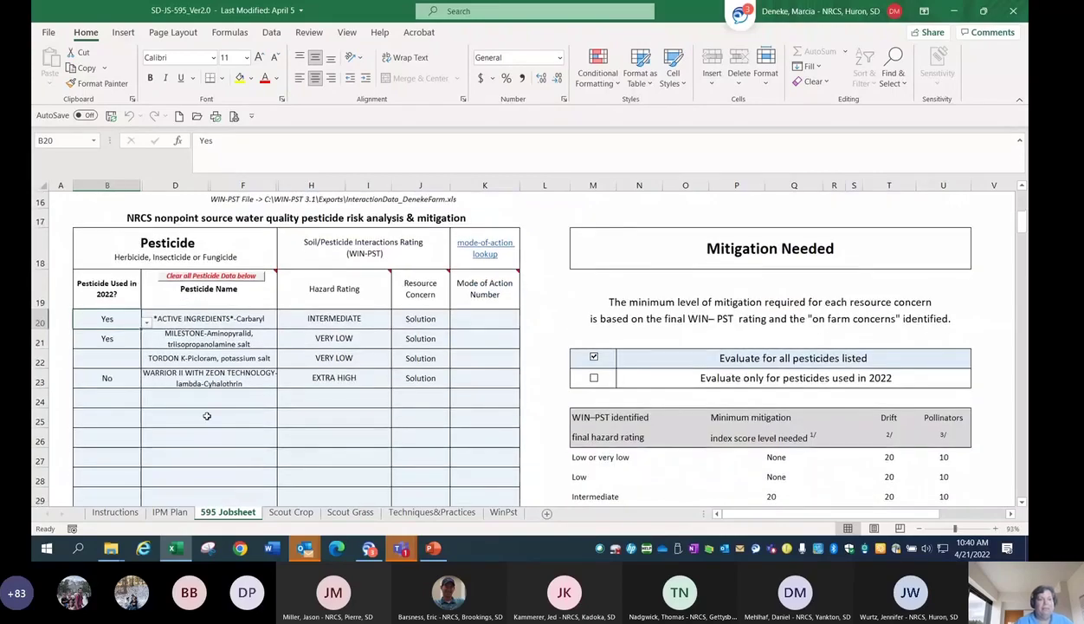
pyautogui.click(204, 394)
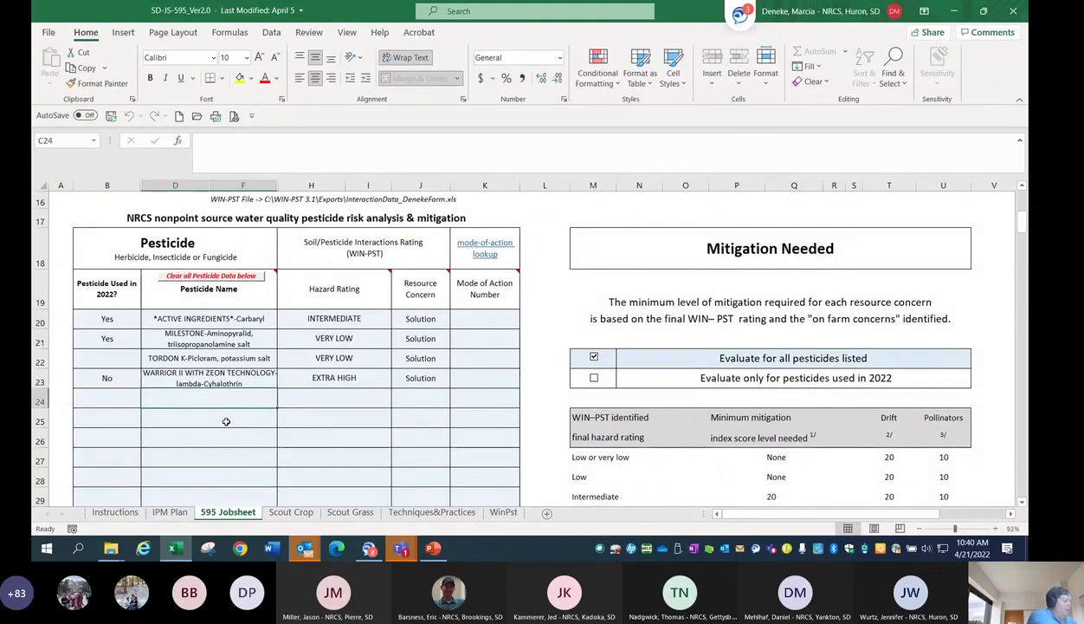
pyautogui.write('2,')
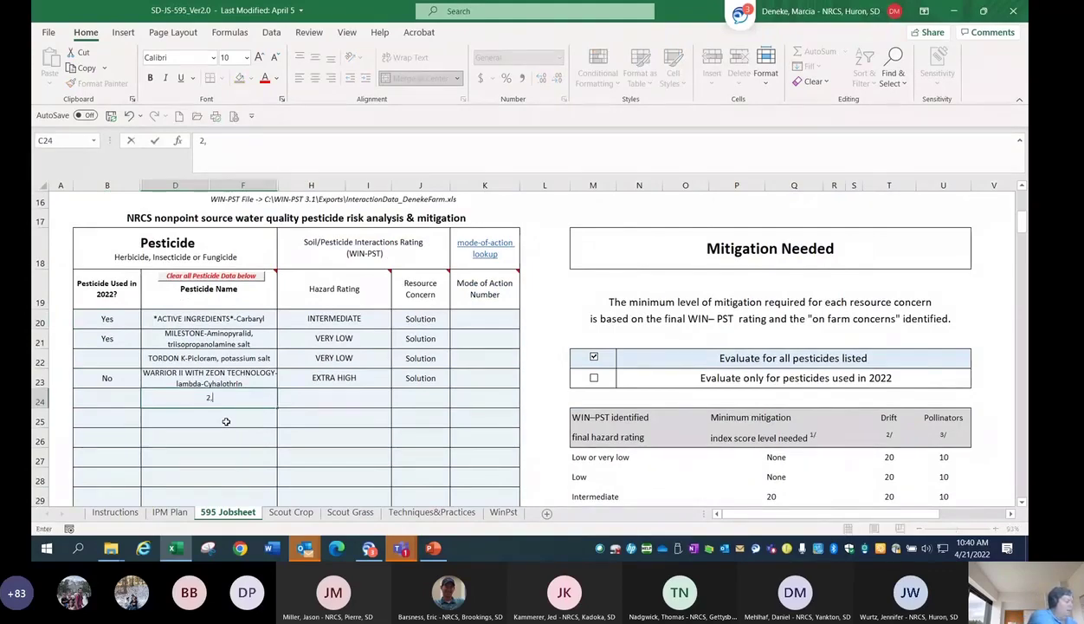
pyautogui.write('4-D')
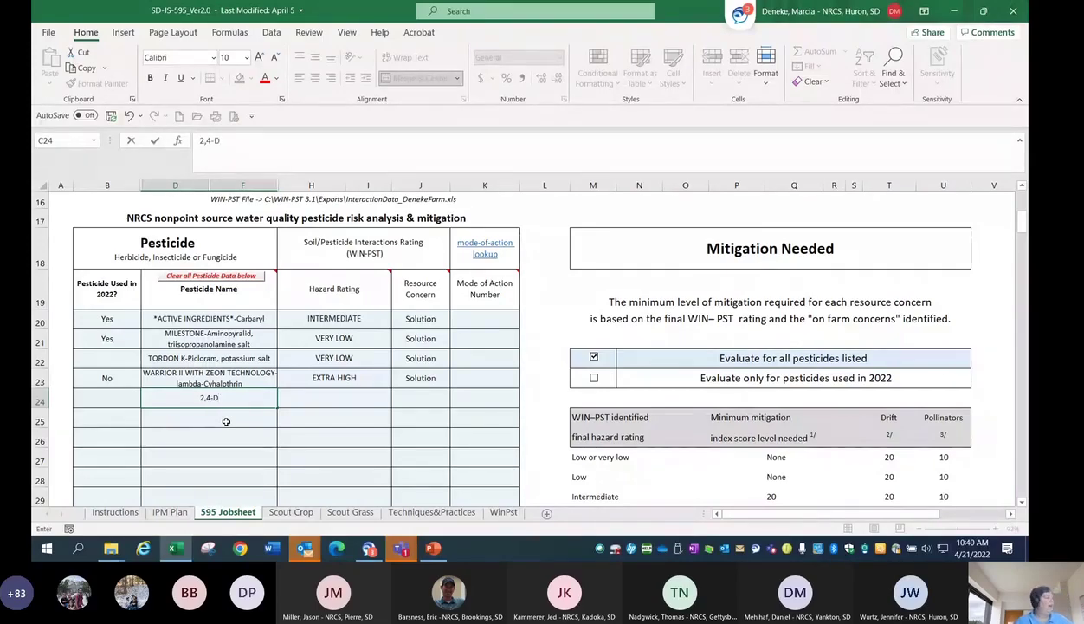
# Give the 2,4-D row a Low hazard rating and Solution as its resource concern
pyautogui.click(362, 399)
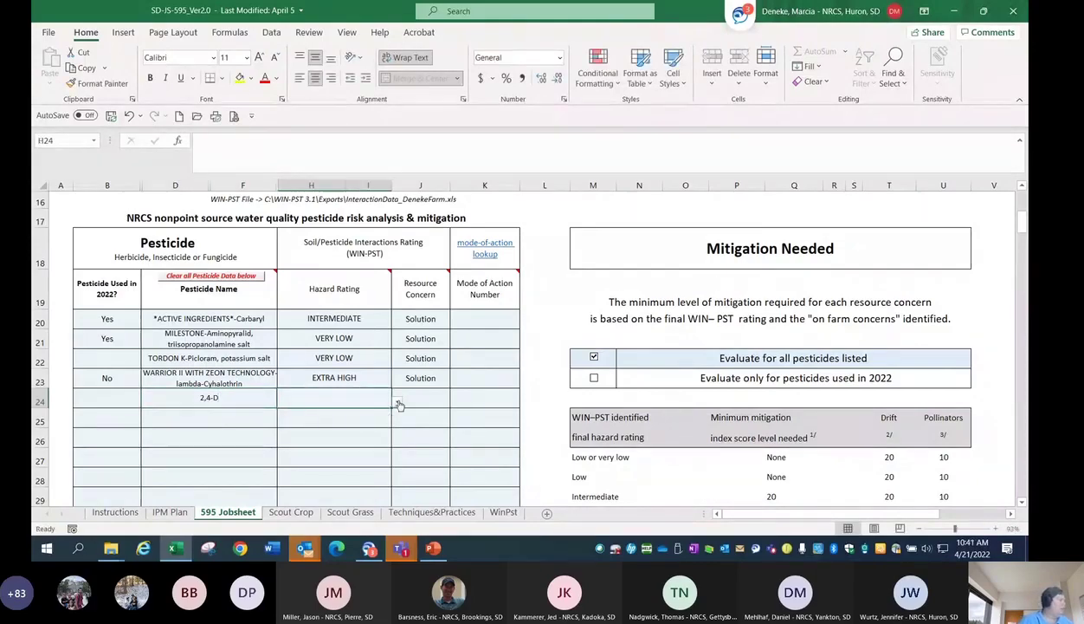
pyautogui.click(398, 403)
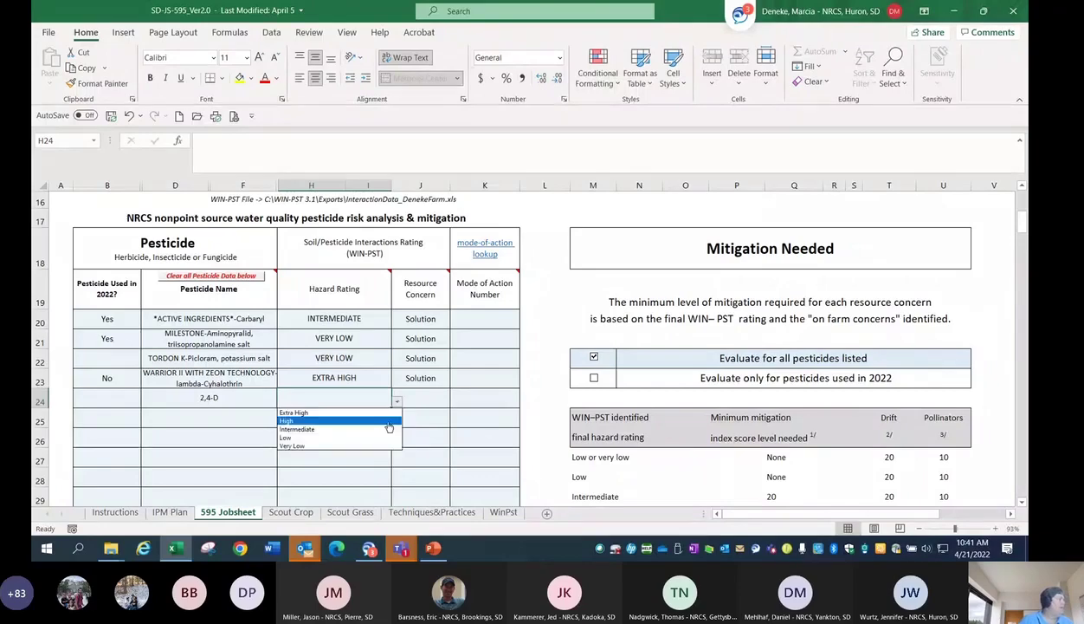
pyautogui.click(387, 441)
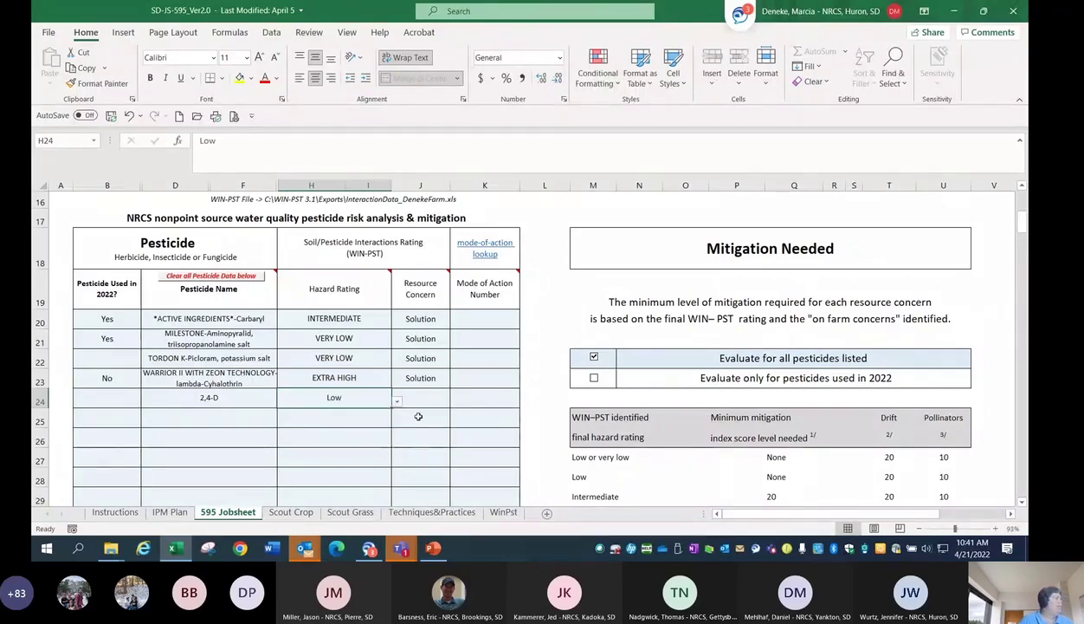
pyautogui.click(448, 404)
pyautogui.click(455, 402)
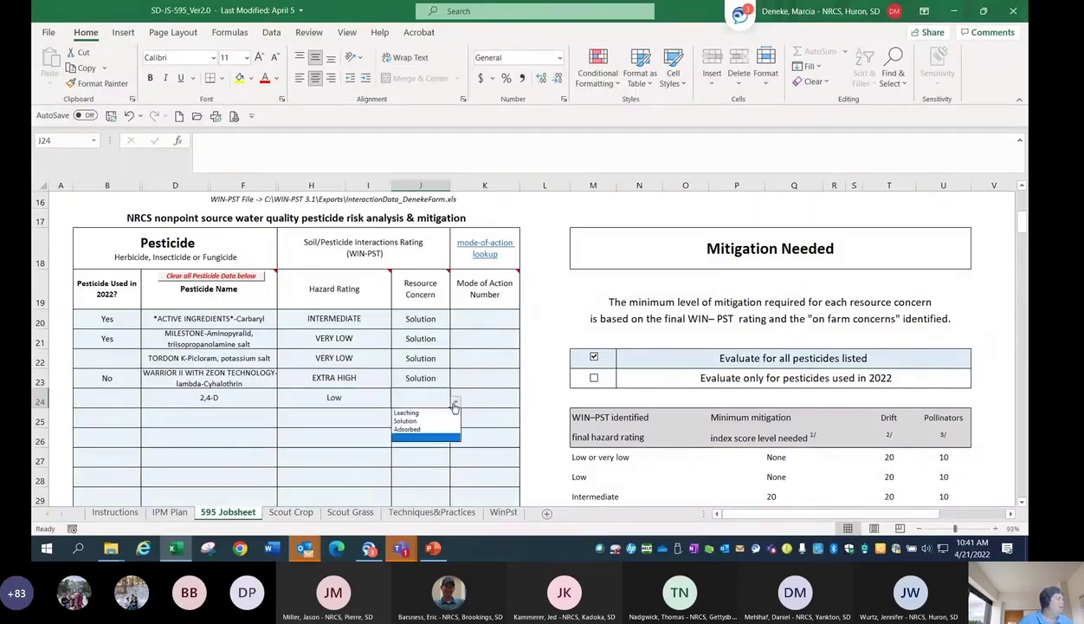
pyautogui.click(446, 422)
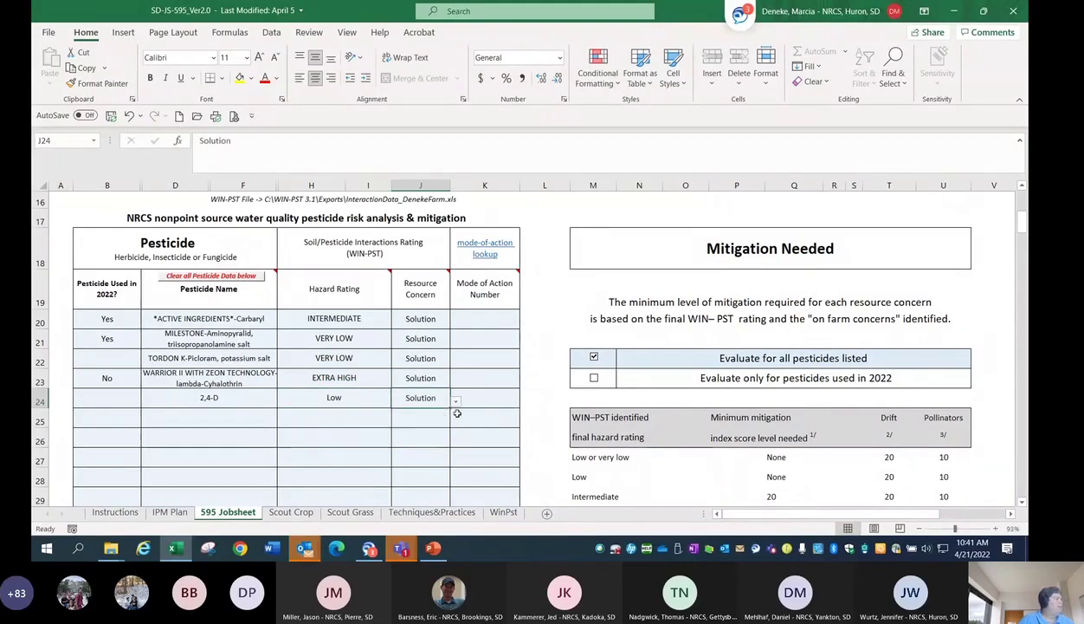
pyautogui.click(459, 397)
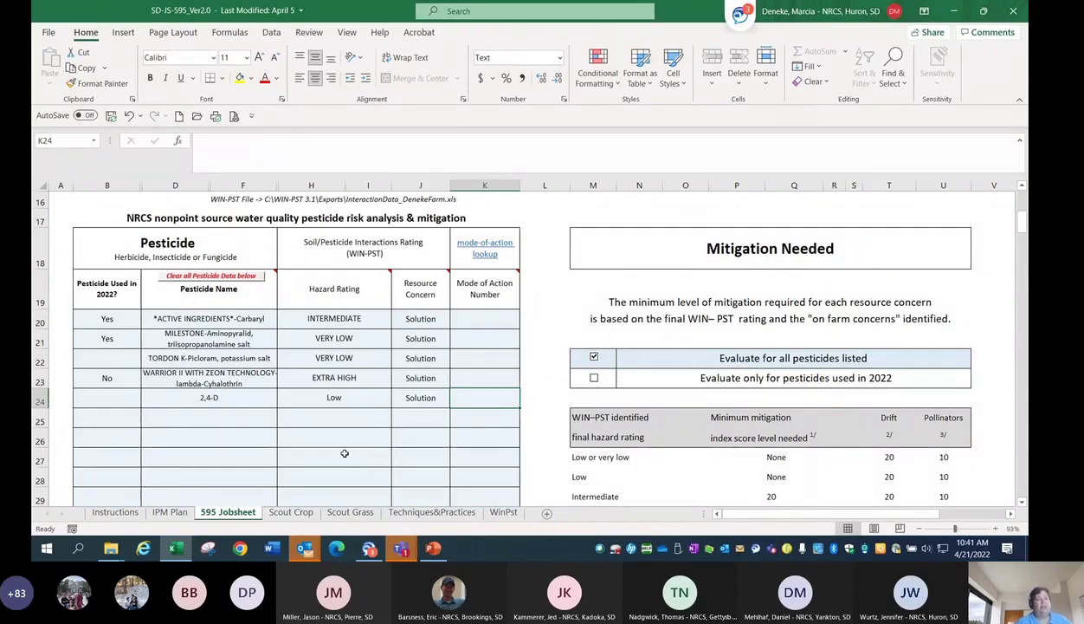
# Review the rest of the jobsheet, covering the points needed, the IPM techniques and practices table, and the certification section
pyautogui.scroll(1, 343, 459)
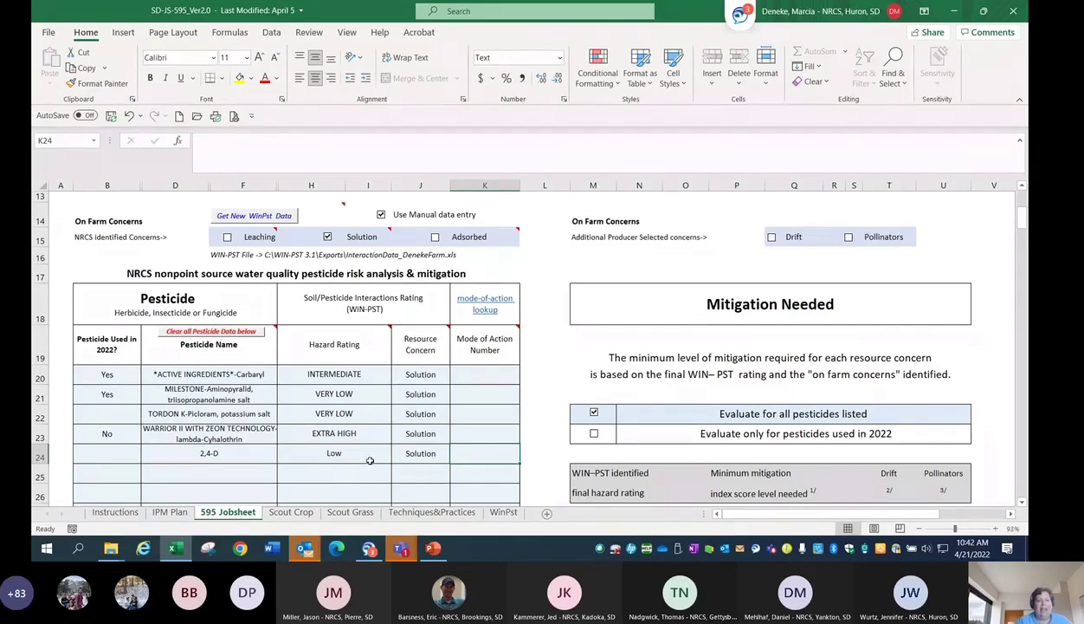
pyautogui.scroll(-1, 353, 454)
pyautogui.scroll(-9, 353, 455)
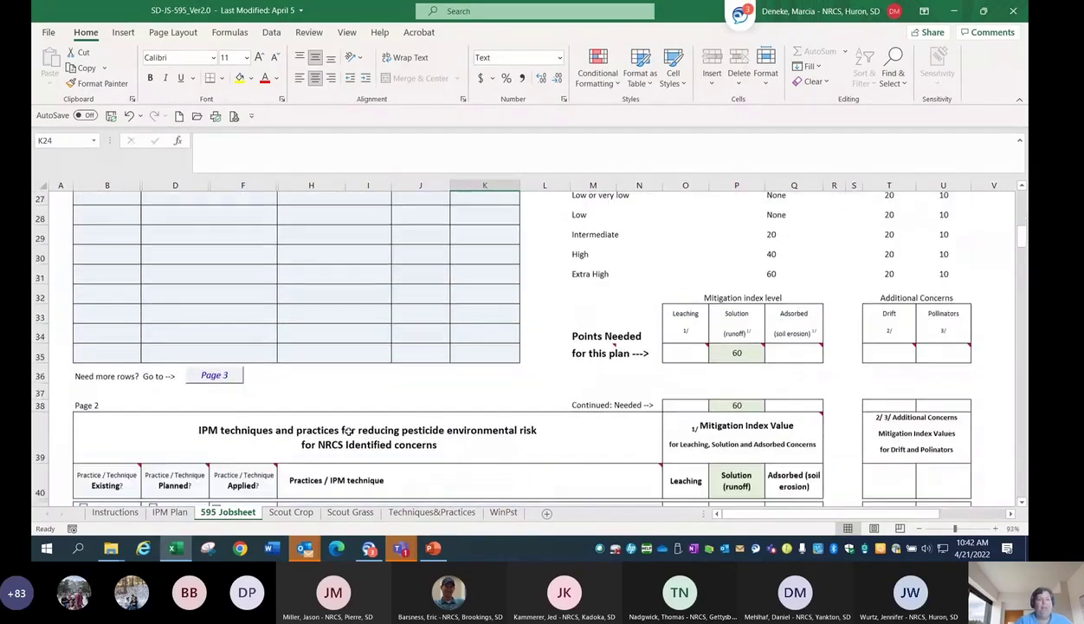
pyautogui.scroll(-4, 346, 430)
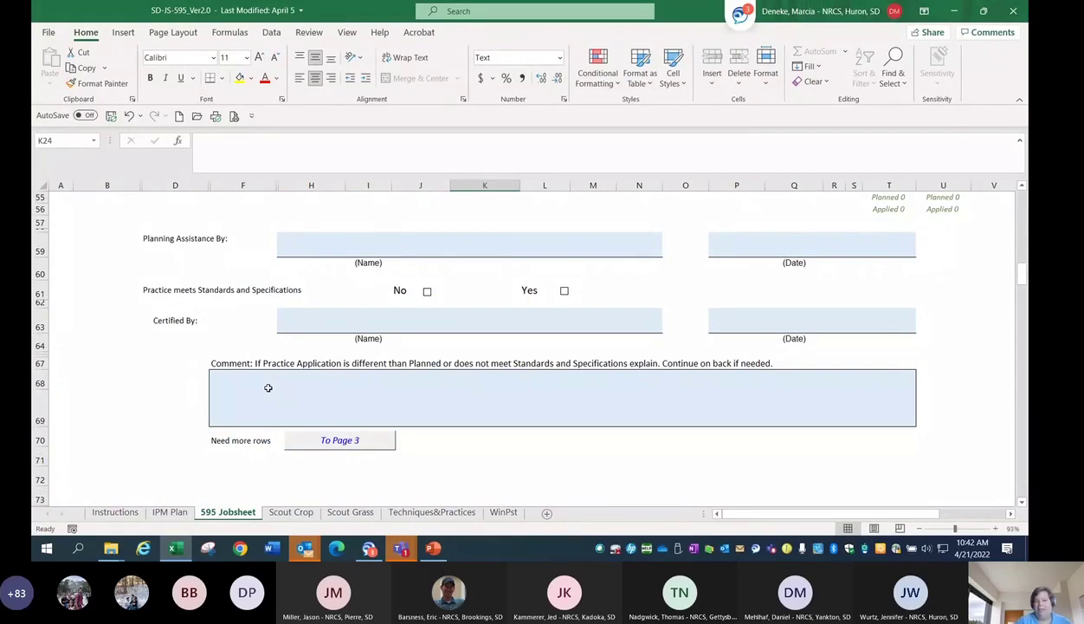
pyautogui.scroll(4, 331, 415)
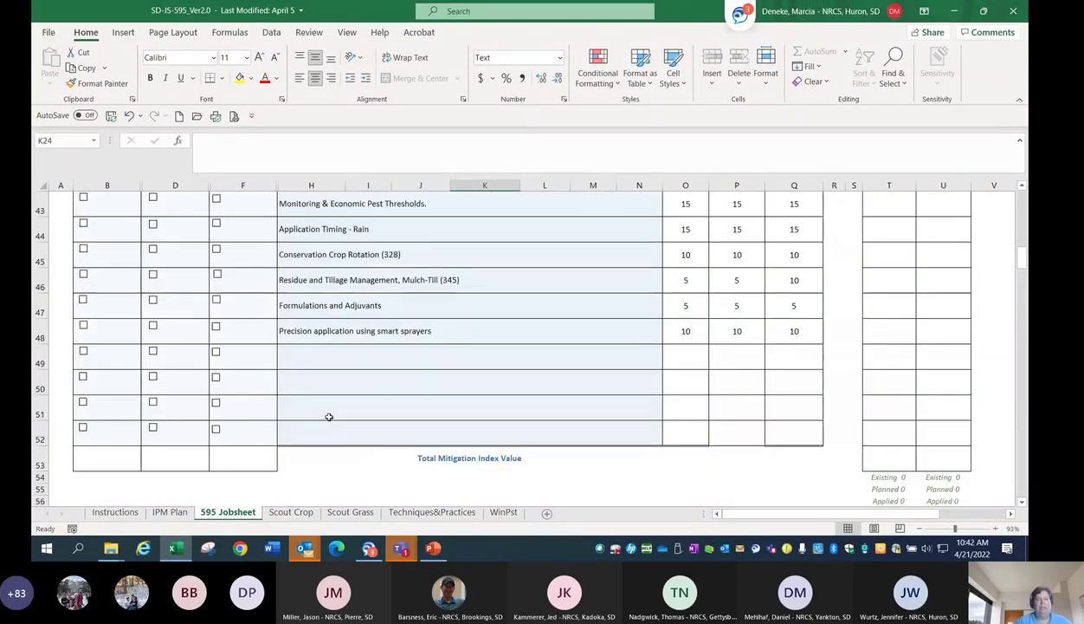
pyautogui.scroll(2, 354, 385)
pyautogui.scroll(1, 354, 384)
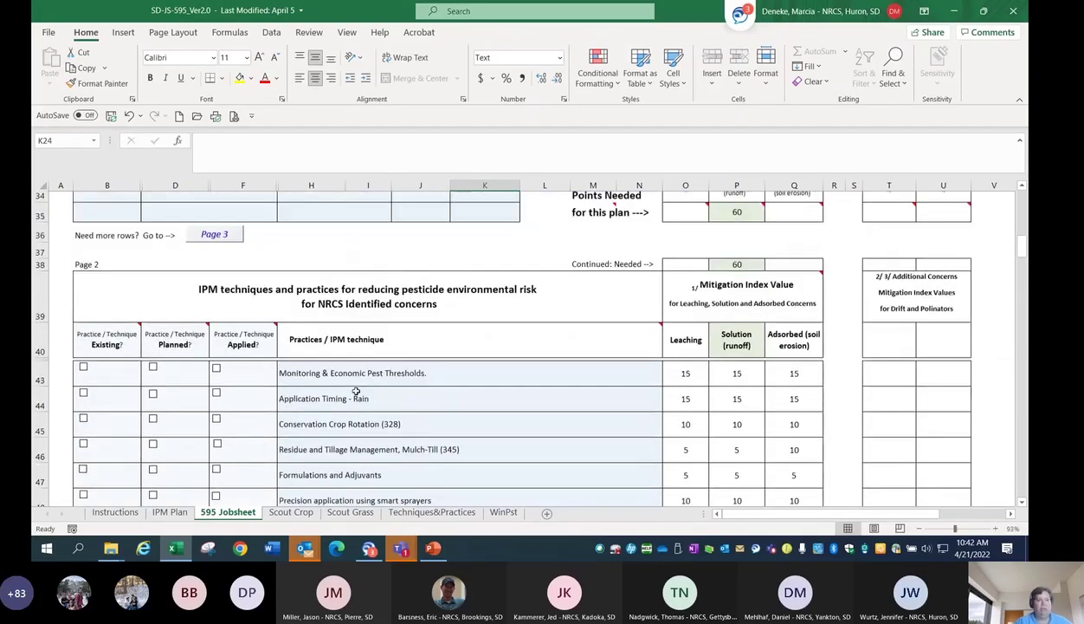
pyautogui.scroll(4, 377, 391)
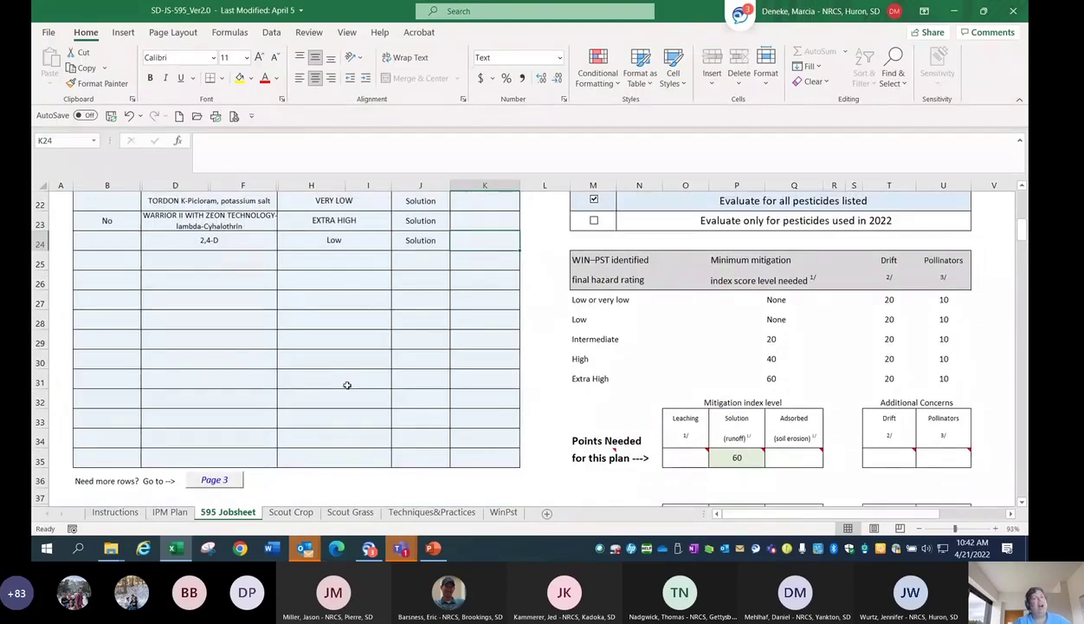
pyautogui.scroll(1, 350, 384)
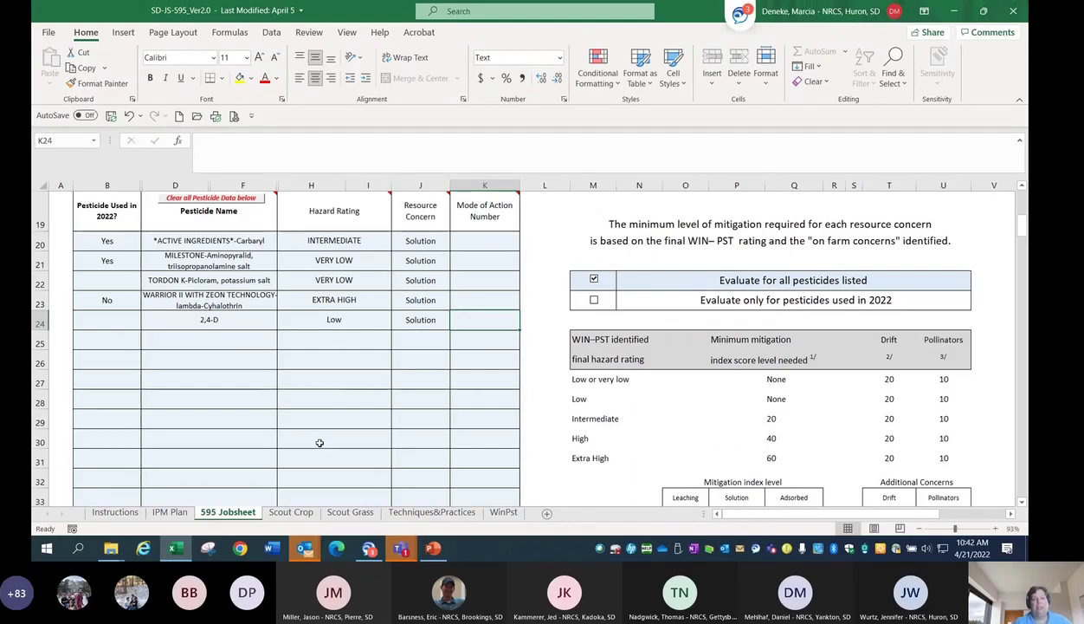
# Open the mode-of-action lookup website linked above the pesticide table, skipping the Safe Links verification
pyautogui.scroll(1, 320, 447)
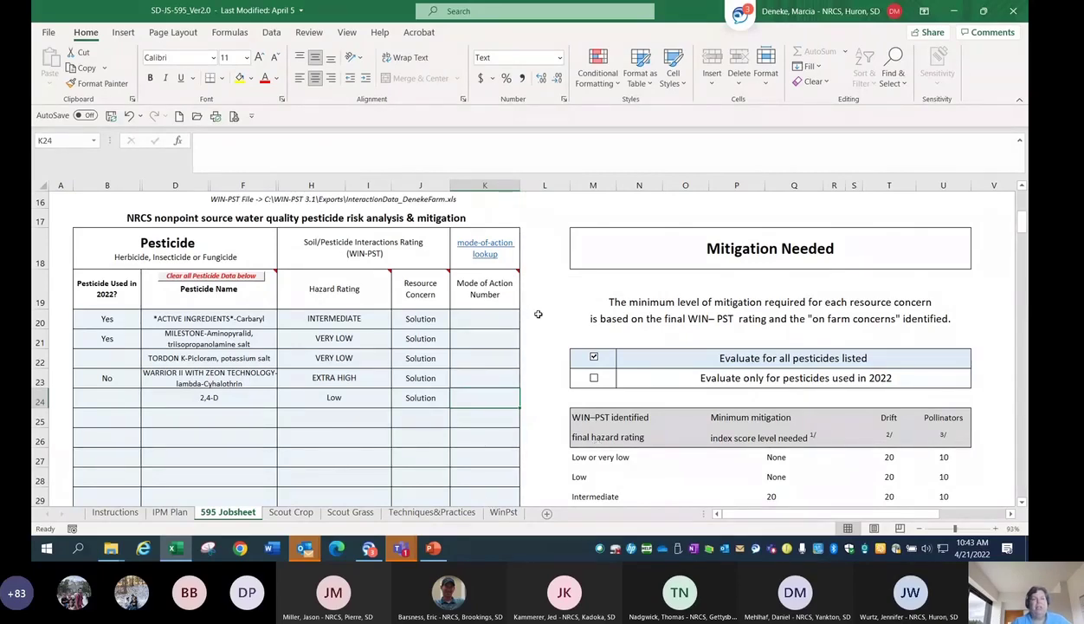
pyautogui.click(484, 249)
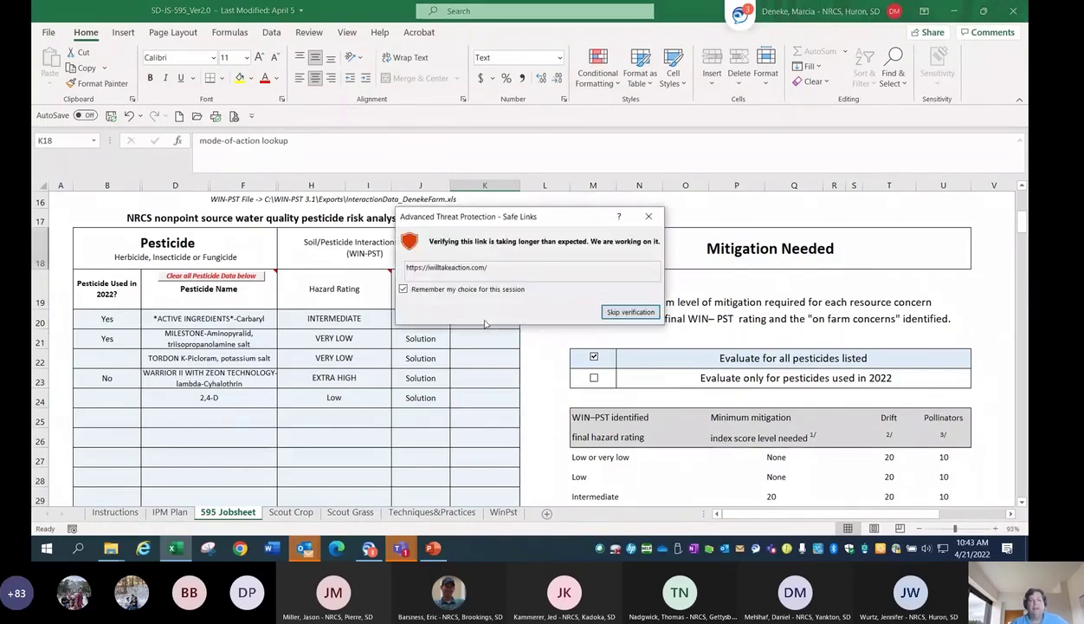
pyautogui.click(641, 314)
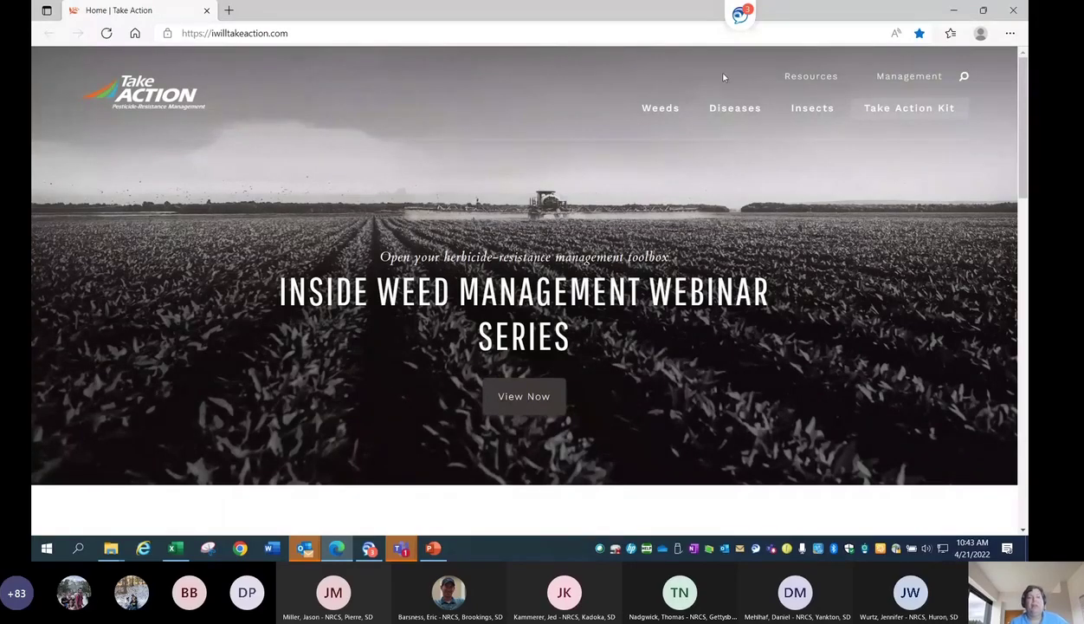
# Open the Insecticide Lookup Tool from the Insects section of the Take Action website
pyautogui.moveTo(672, 101)
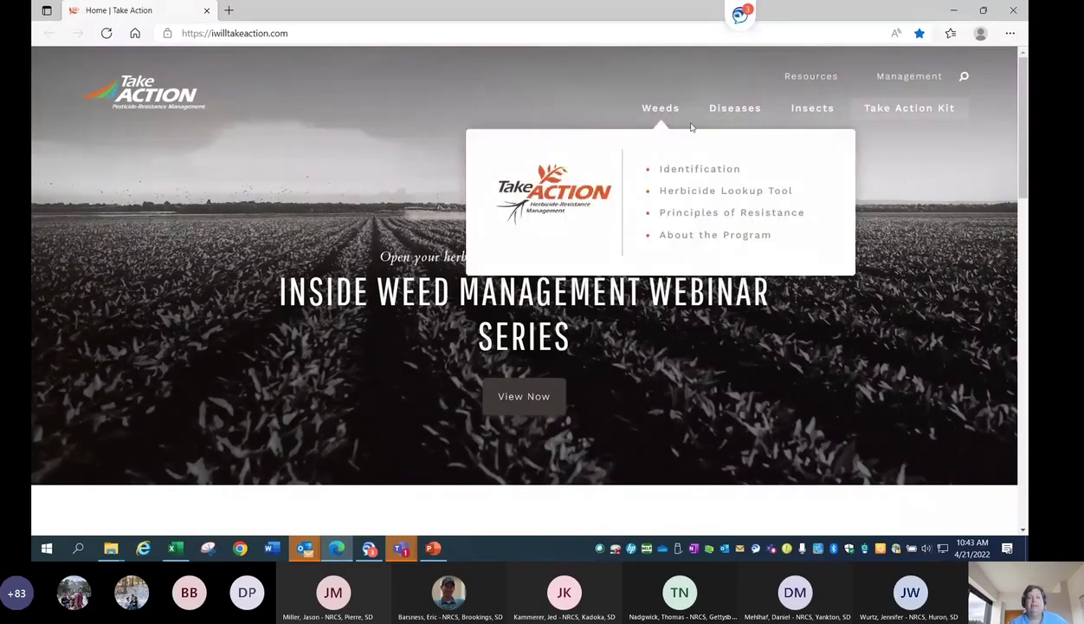
pyautogui.moveTo(827, 124)
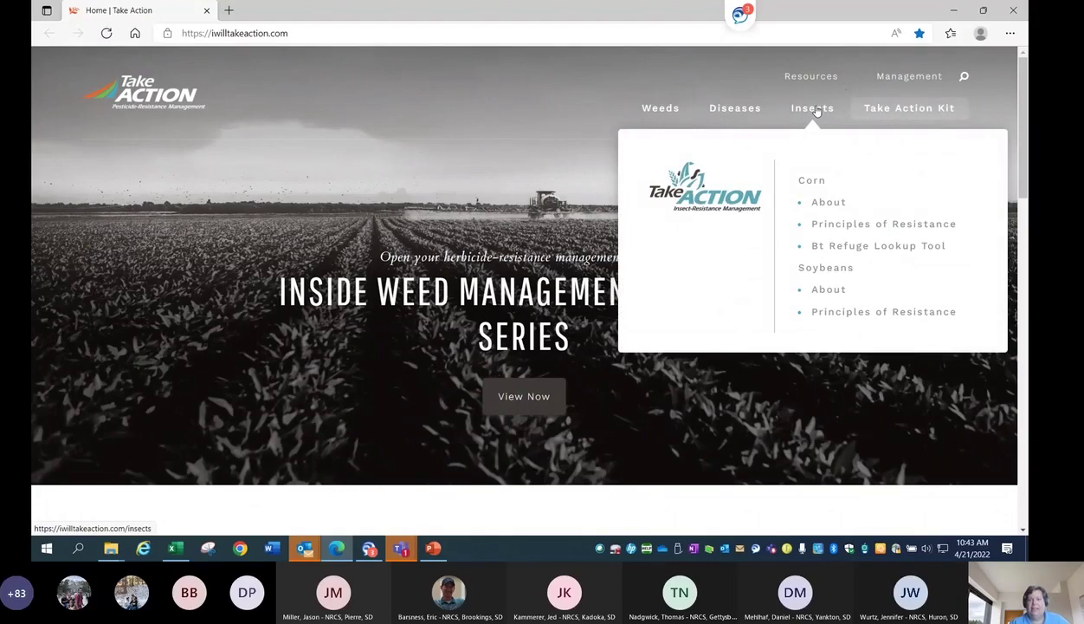
pyautogui.click(816, 111)
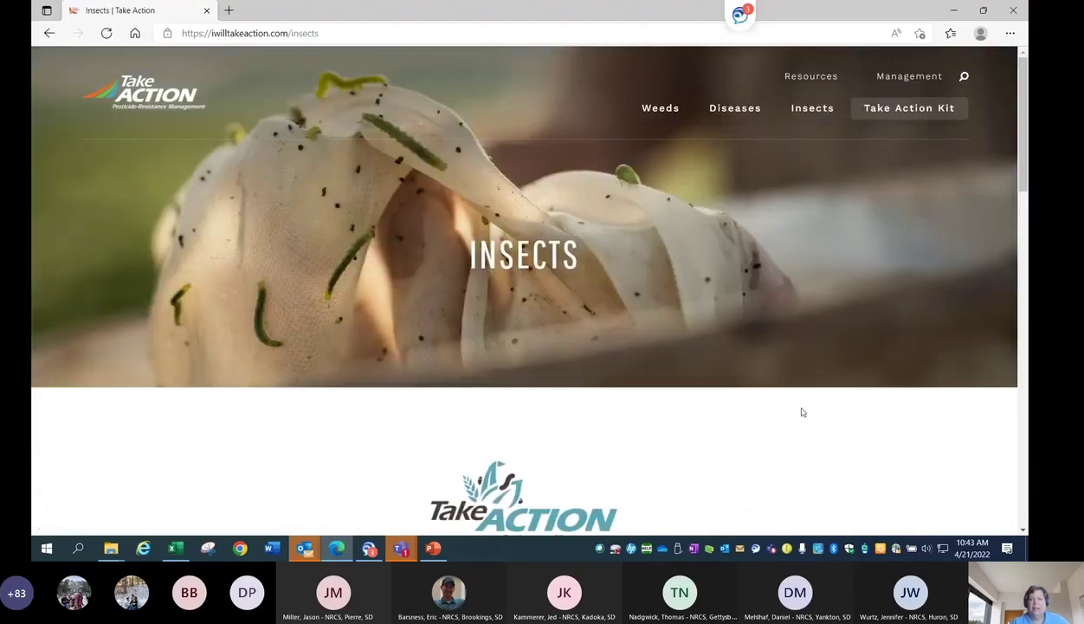
pyautogui.scroll(-3, 756, 468)
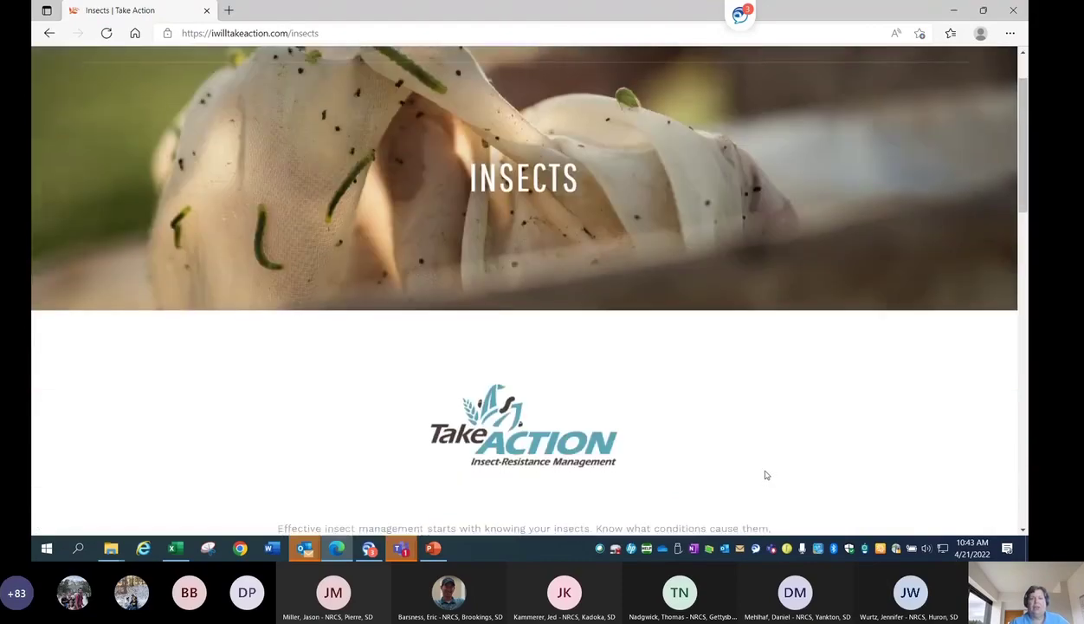
pyautogui.scroll(-3, 753, 466)
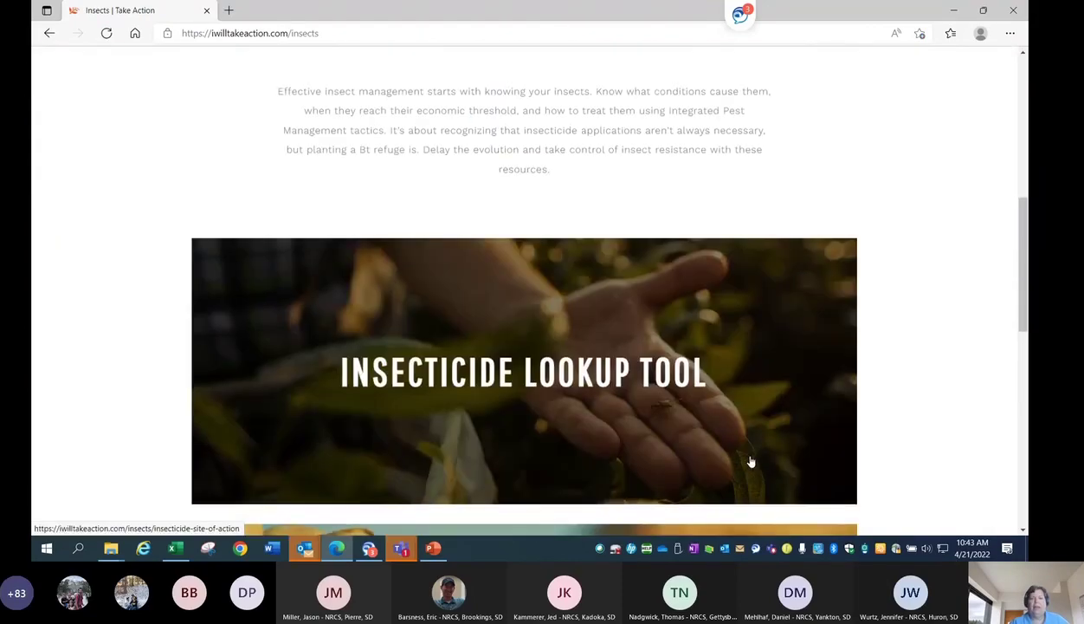
pyautogui.scroll(-1, 751, 461)
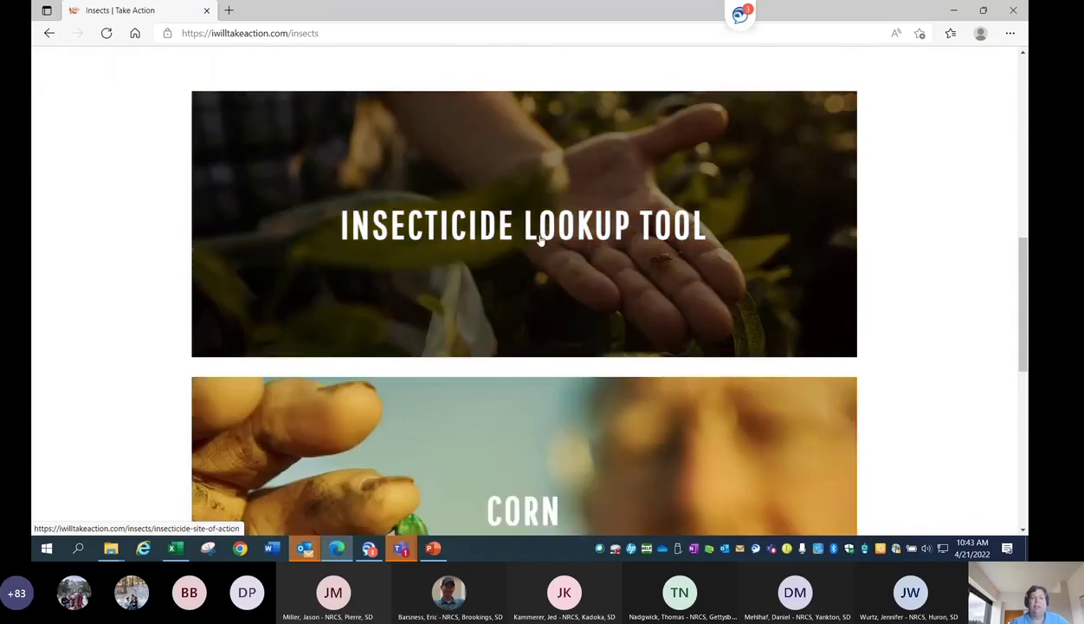
pyautogui.click(532, 242)
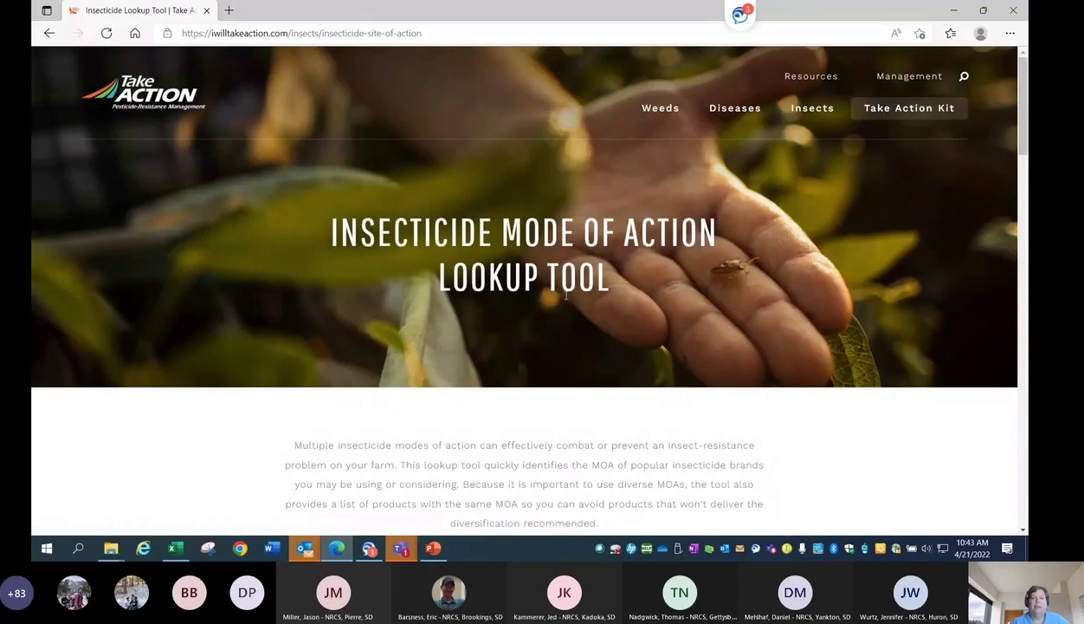
# Look up the insecticide mode of action for the trade name Warrior II
pyautogui.scroll(-3, 566, 295)
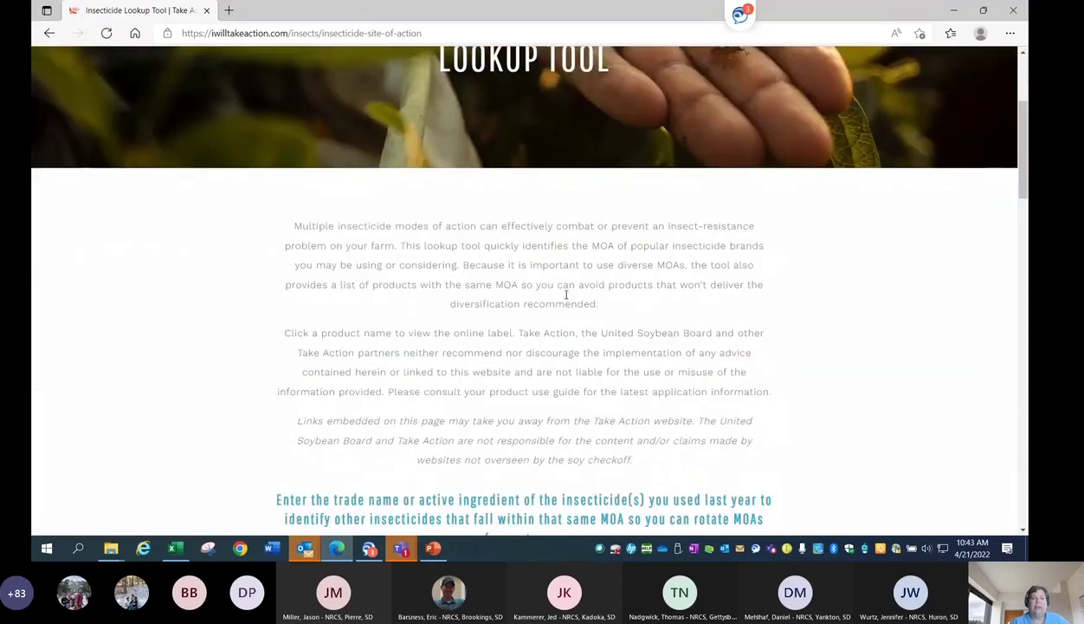
pyautogui.scroll(-4, 566, 295)
pyautogui.click(380, 346)
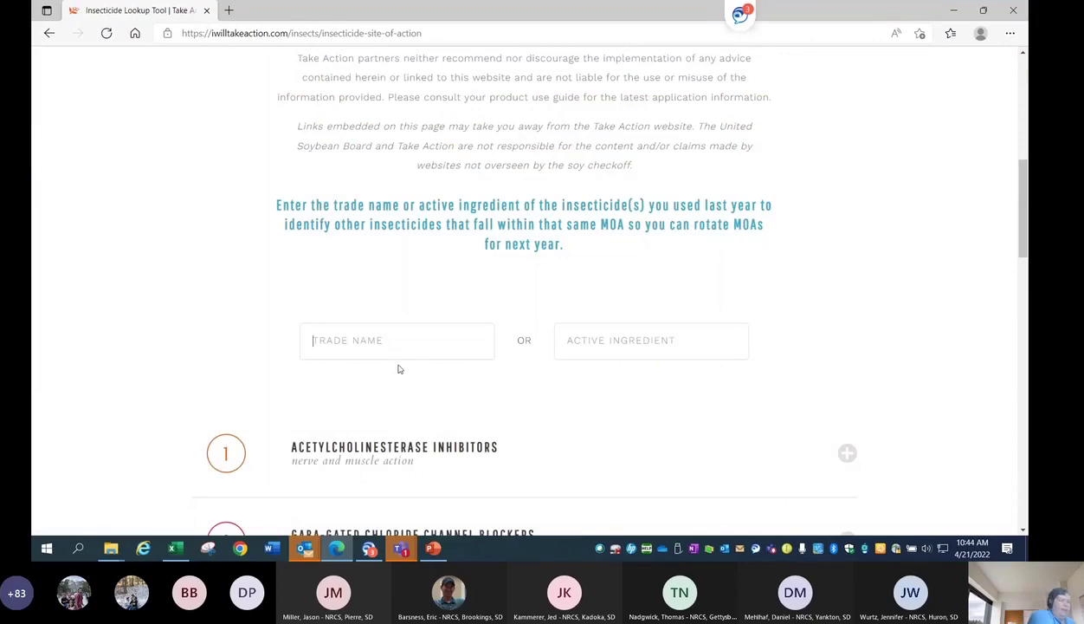
pyautogui.write('Wa')
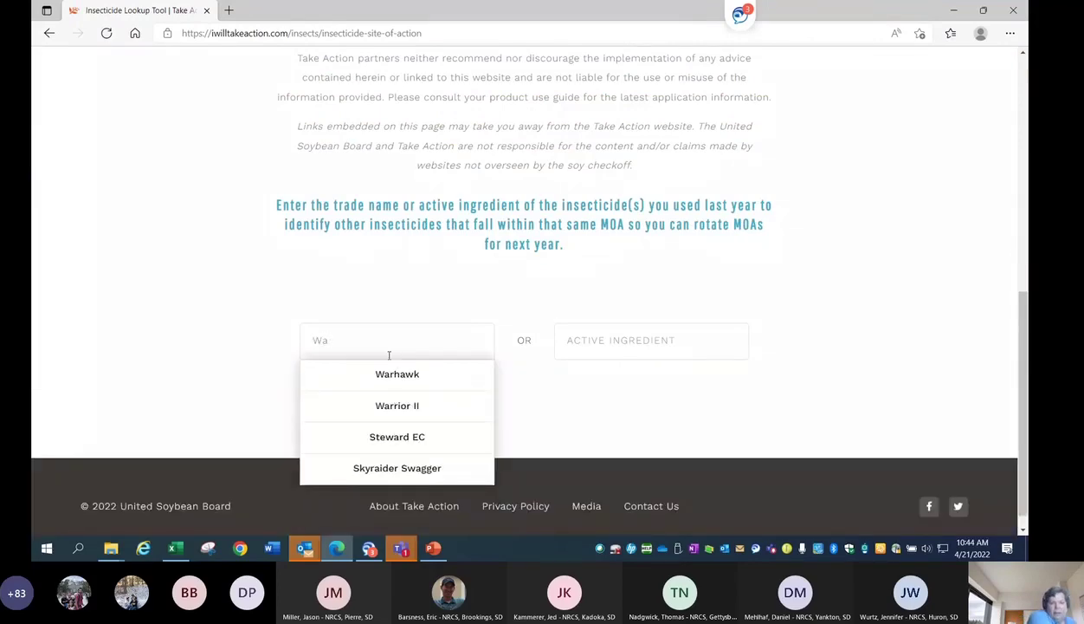
pyautogui.click(399, 405)
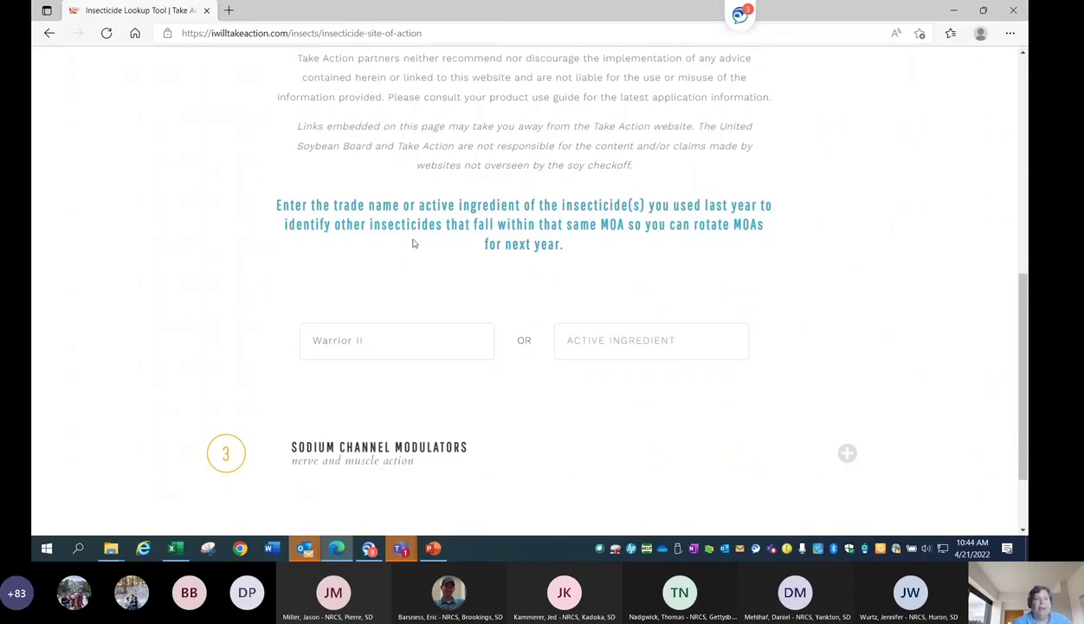
# Open the Herbicide Lookup Tool from the Weeds section of the Take Action website
pyautogui.scroll(10, 417, 415)
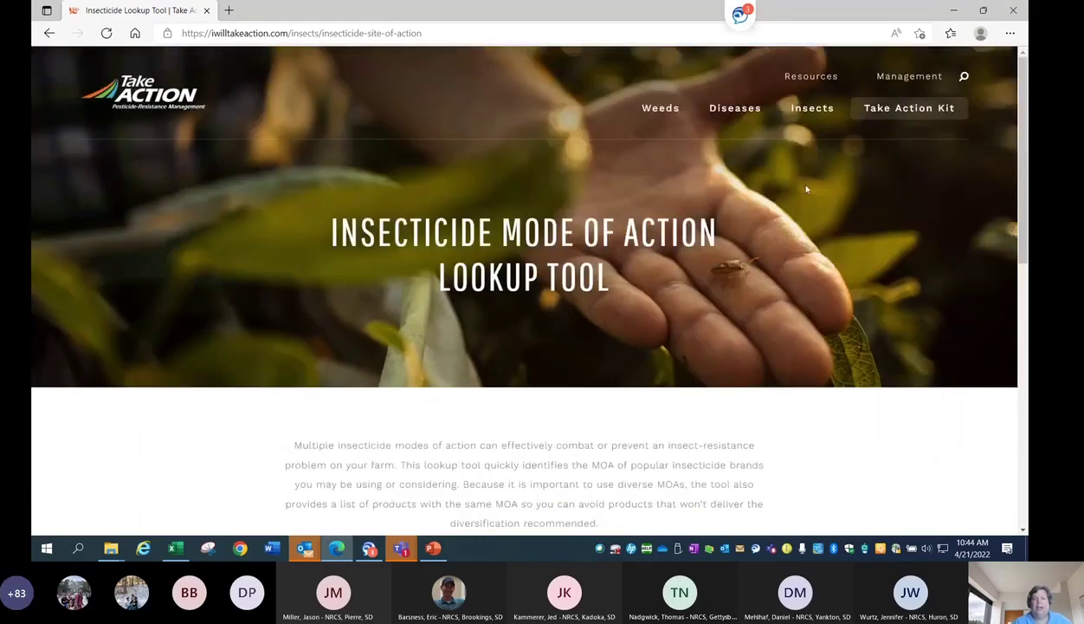
pyautogui.click(666, 113)
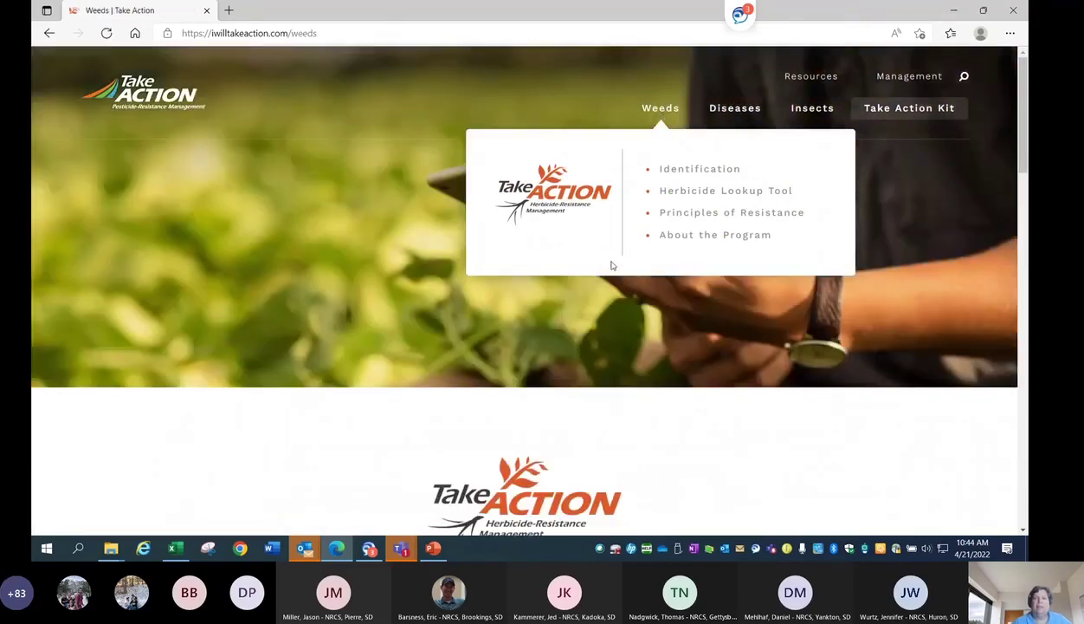
pyautogui.scroll(-3, 596, 253)
pyautogui.scroll(-2, 610, 265)
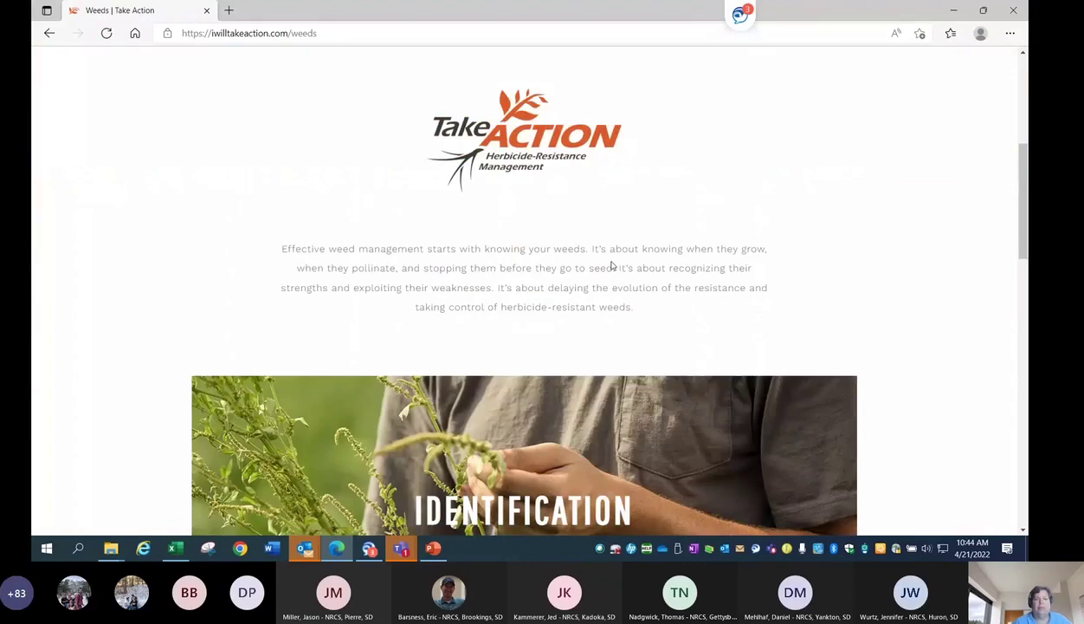
pyautogui.scroll(-6, 611, 266)
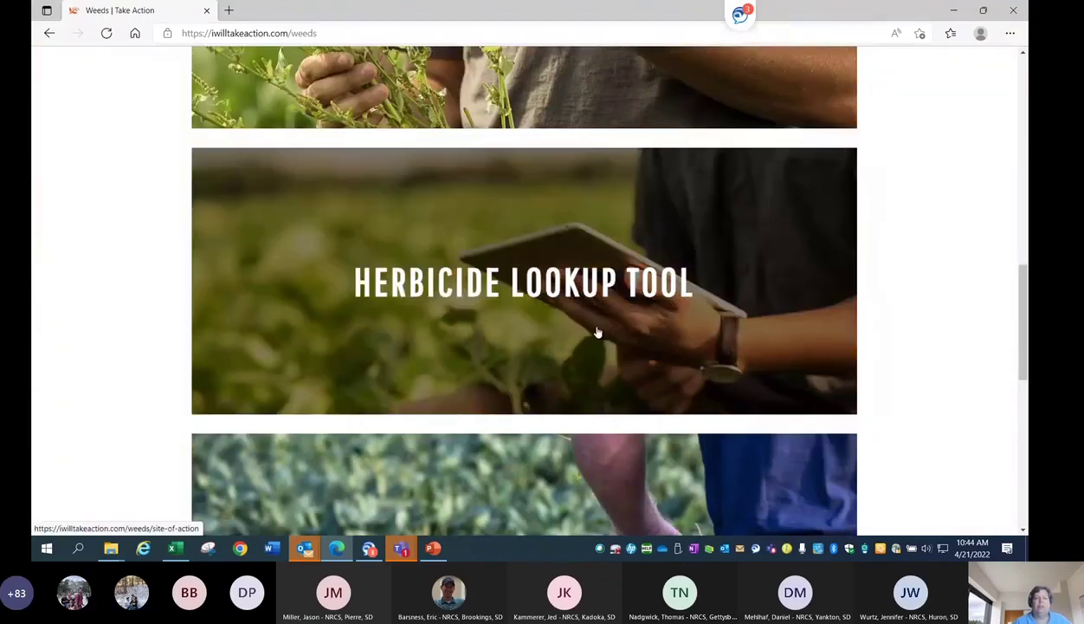
pyautogui.click(597, 332)
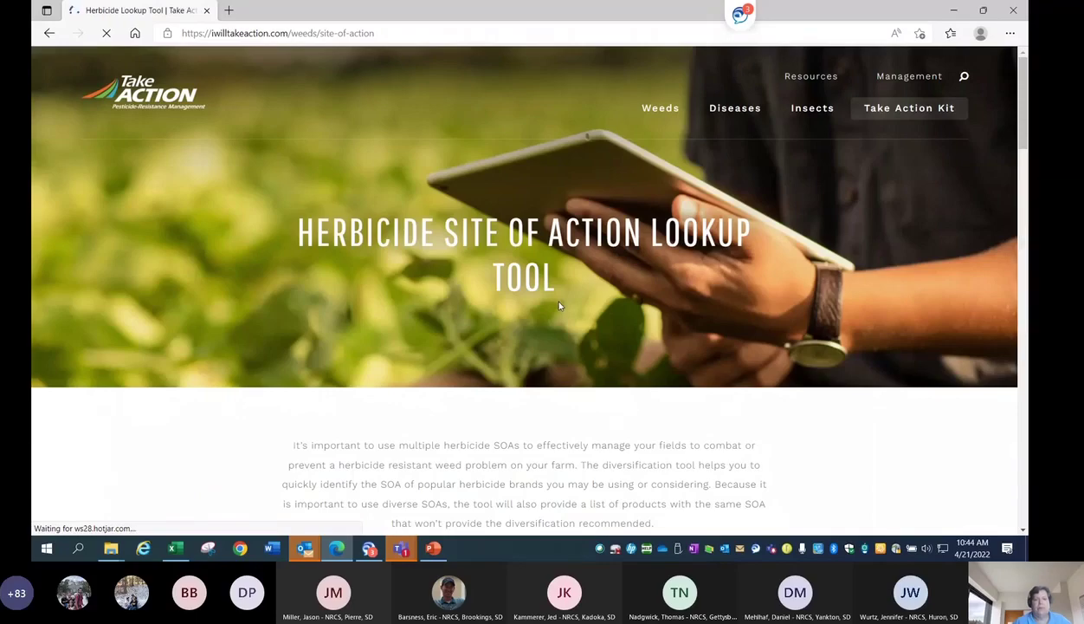
# Look up the herbicide site of action for the trade name MILESTONE
pyautogui.scroll(-4, 546, 294)
pyautogui.scroll(-1, 552, 292)
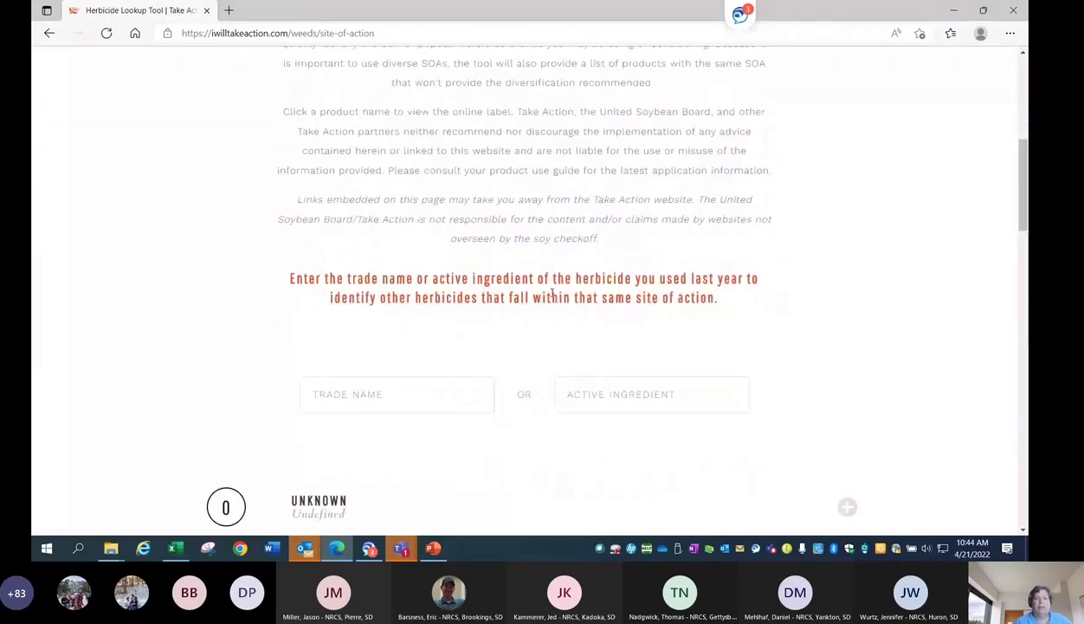
pyautogui.scroll(-2, 552, 293)
pyautogui.click(338, 248)
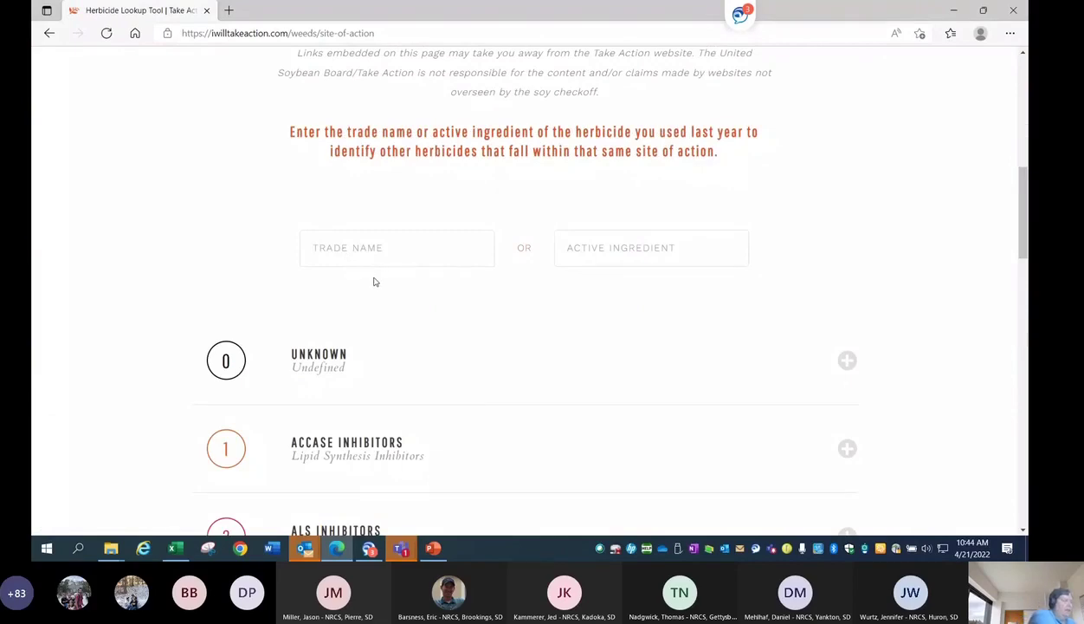
pyautogui.write('mil')
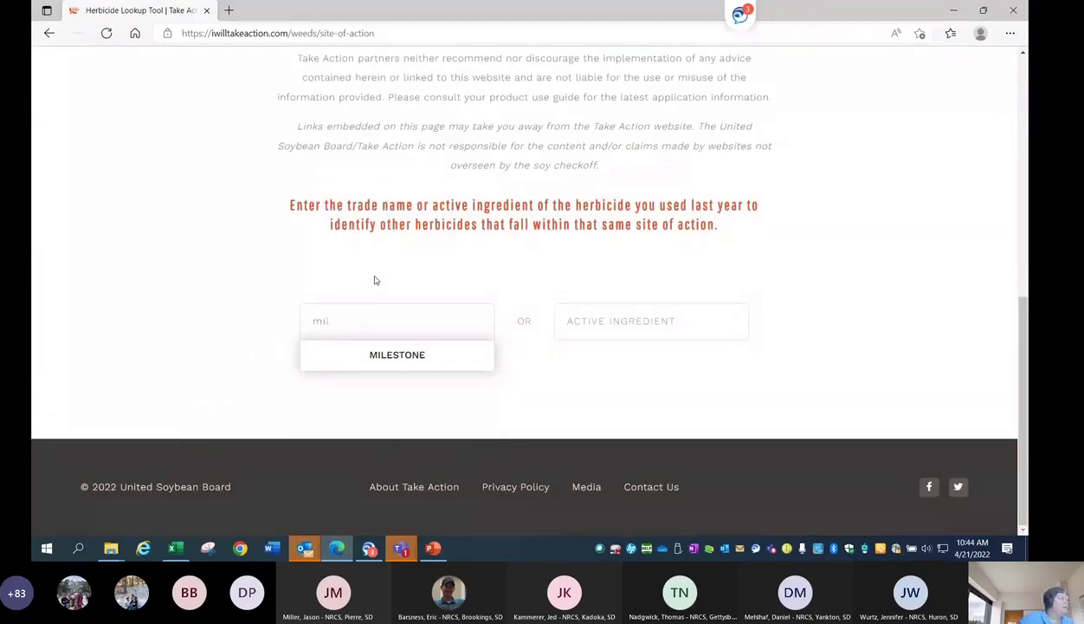
pyautogui.click(392, 354)
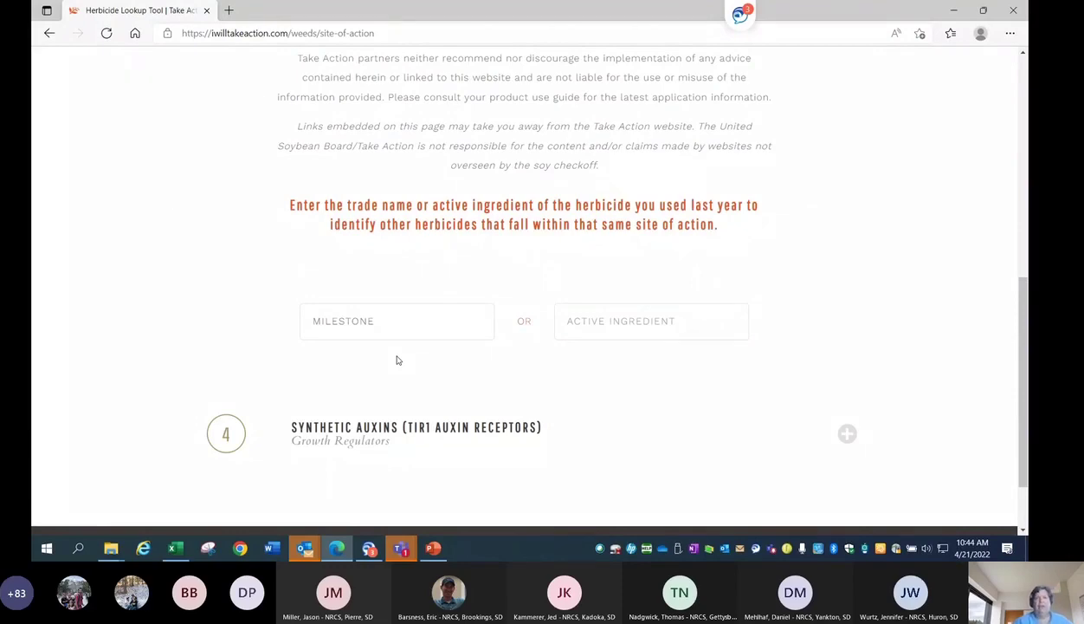
# Close the browser to return to the Excel jobsheet and enter mode of action numbers: 4 herbicide for MILESTONE and 3 insecticide for WARRIOR II
pyautogui.click(1015, 10)
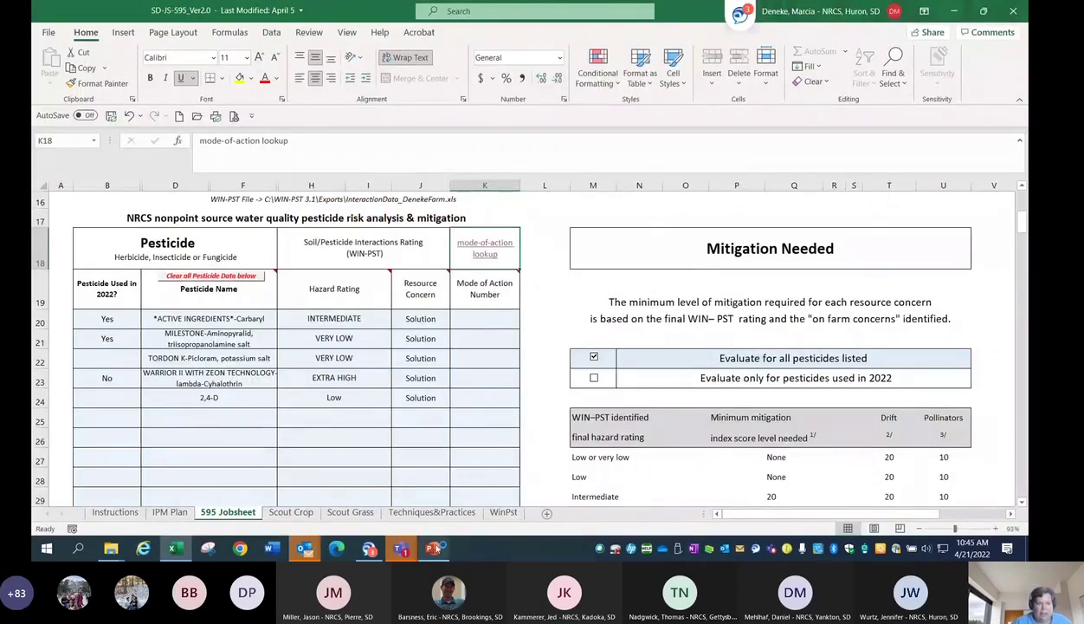
pyautogui.click(474, 344)
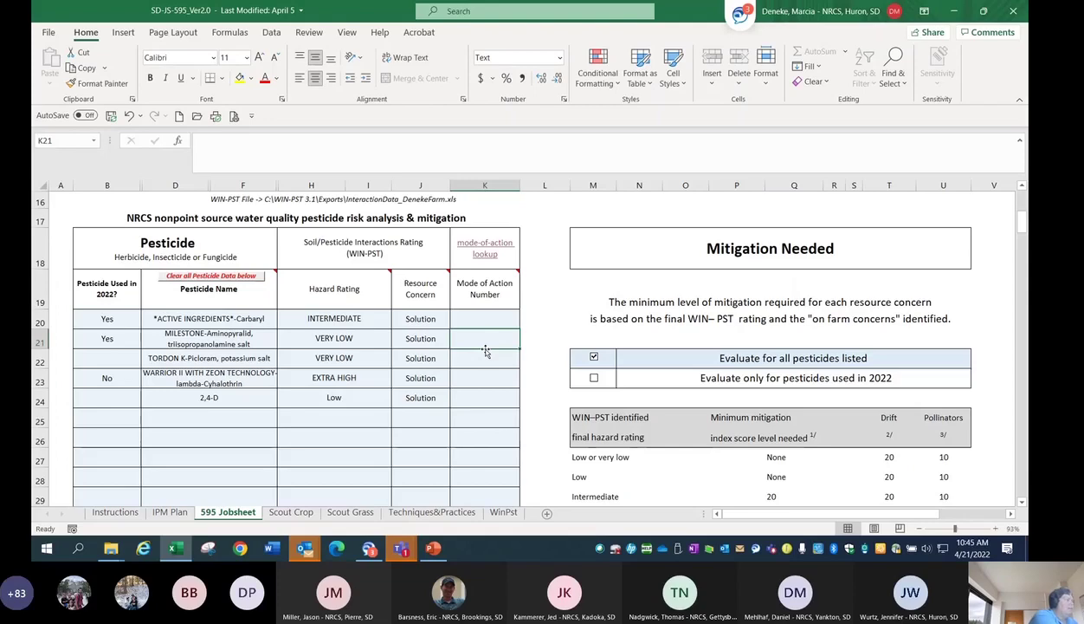
pyautogui.write('4 herbicide')
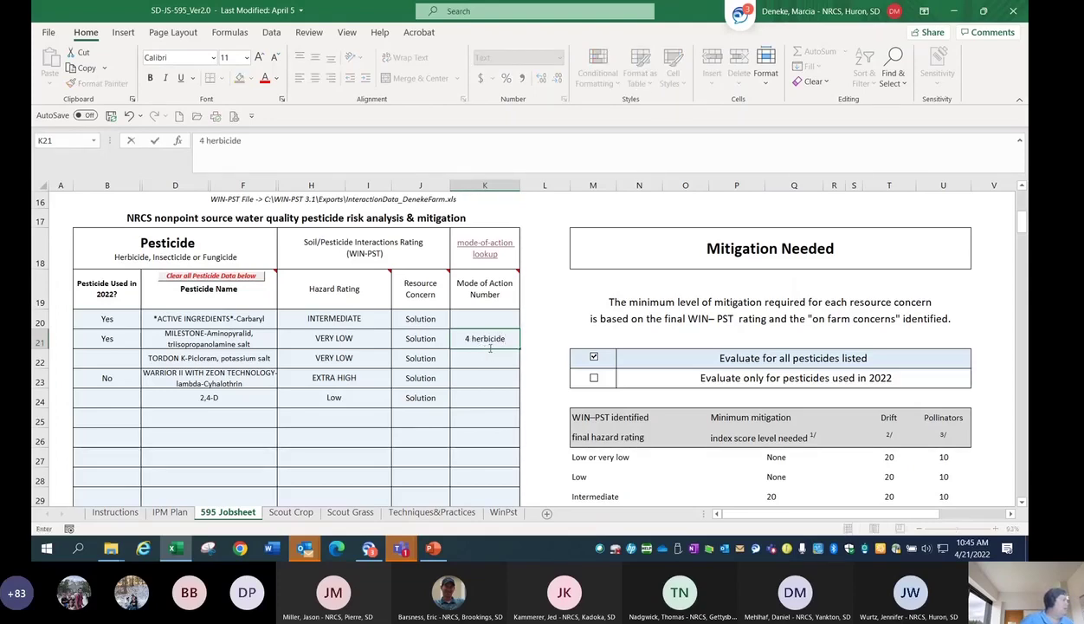
pyautogui.click(476, 384)
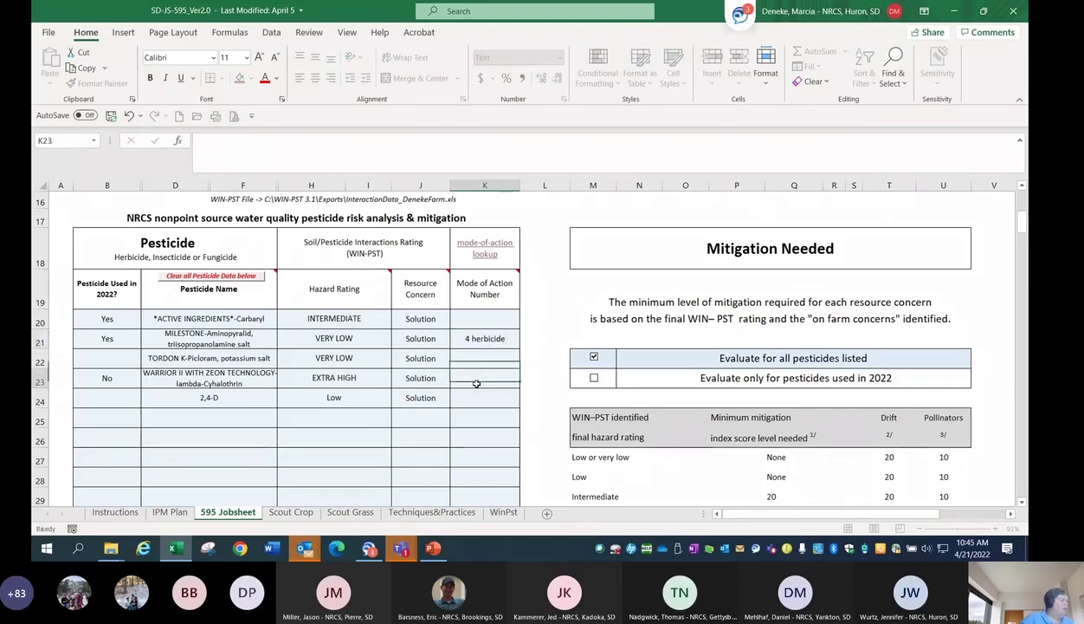
pyautogui.write('3')
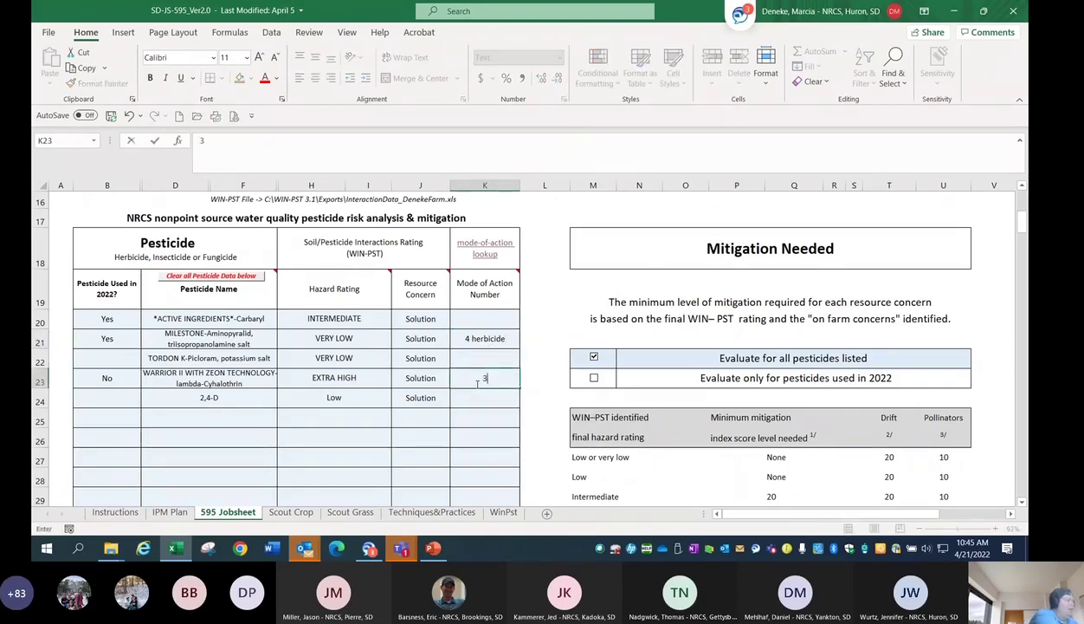
pyautogui.write(' inse')
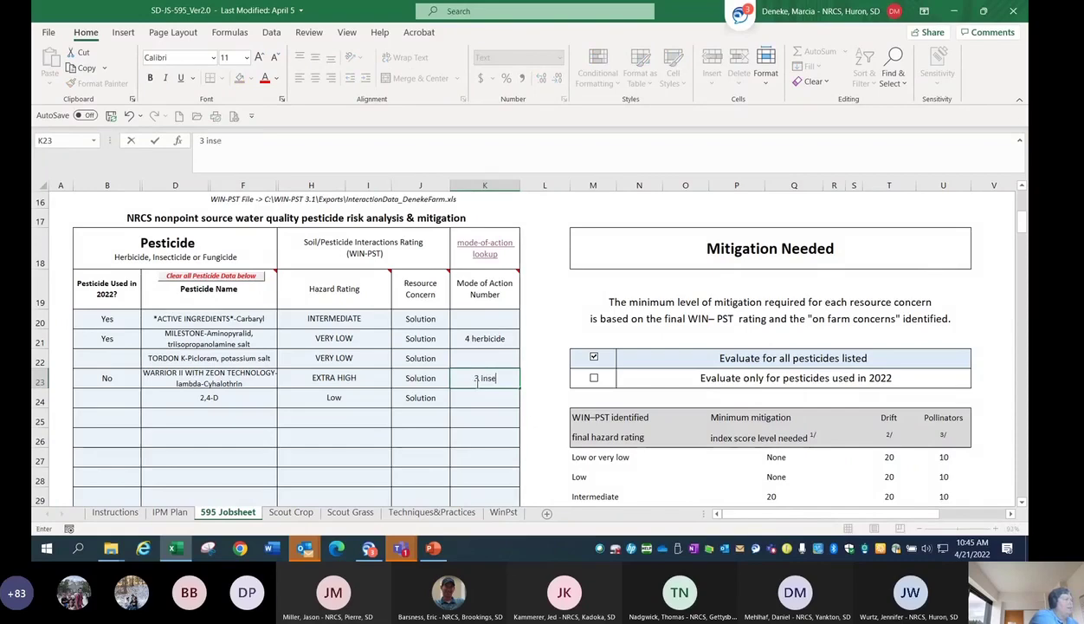
pyautogui.write('cticide')
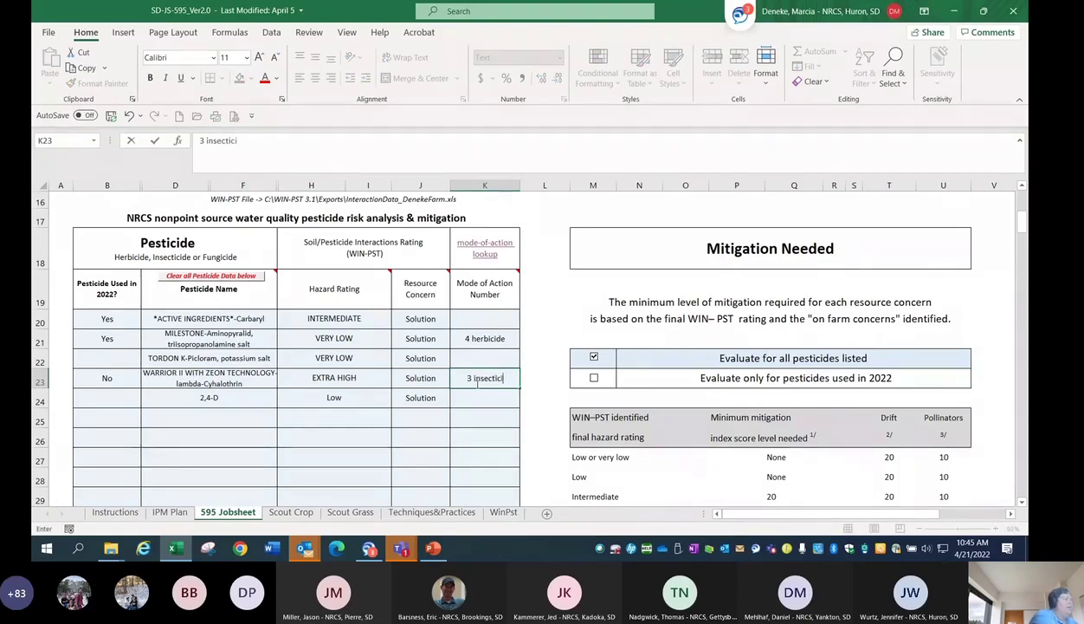
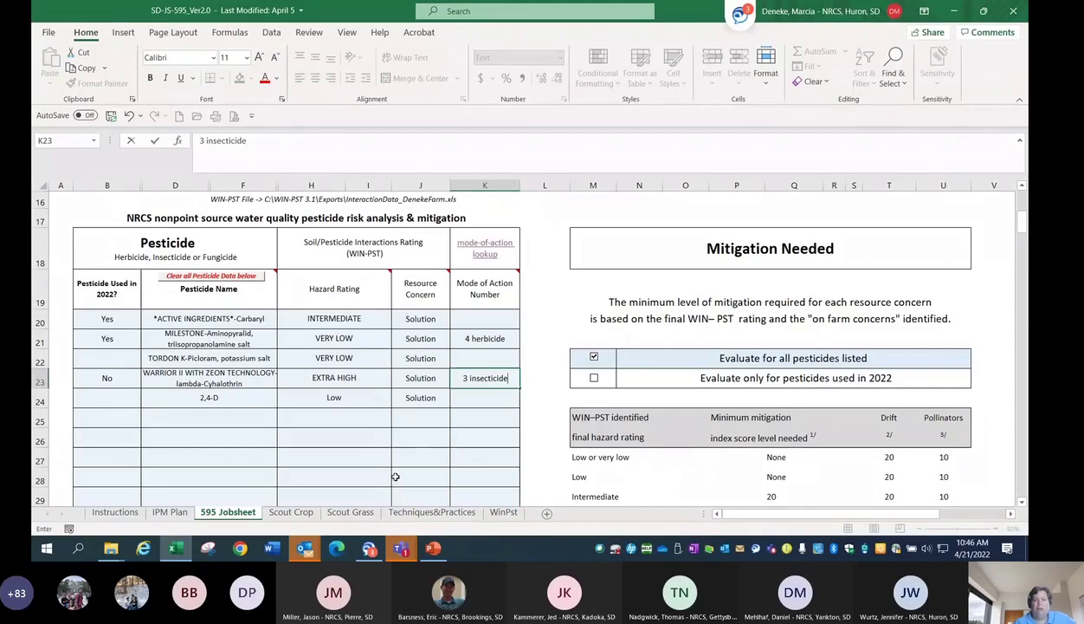
# Examine the points needed for the plan and the IPM techniques and practices table on page 2 of the jobsheet
pyautogui.scroll(-3, 399, 463)
pyautogui.scroll(-2, 399, 456)
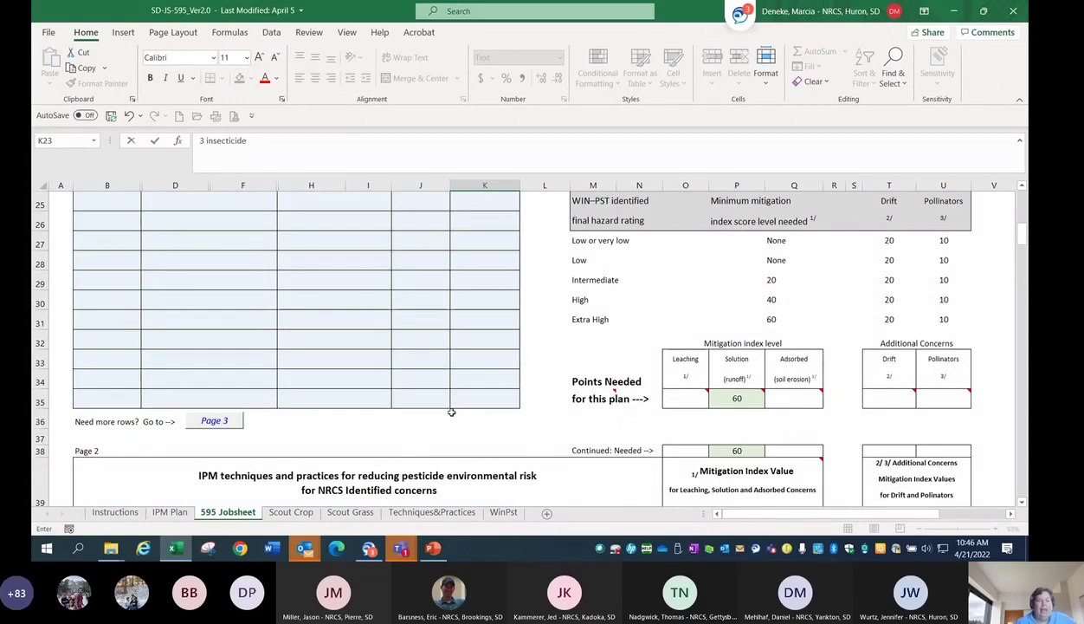
pyautogui.scroll(-1, 430, 402)
pyautogui.scroll(-2, 440, 412)
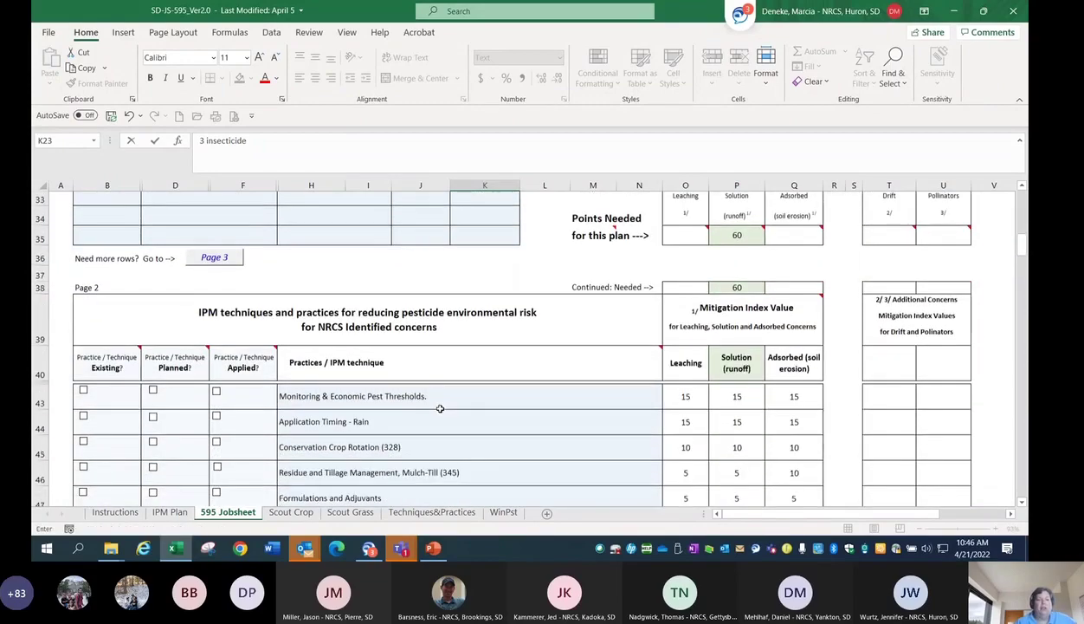
pyautogui.scroll(-2, 440, 408)
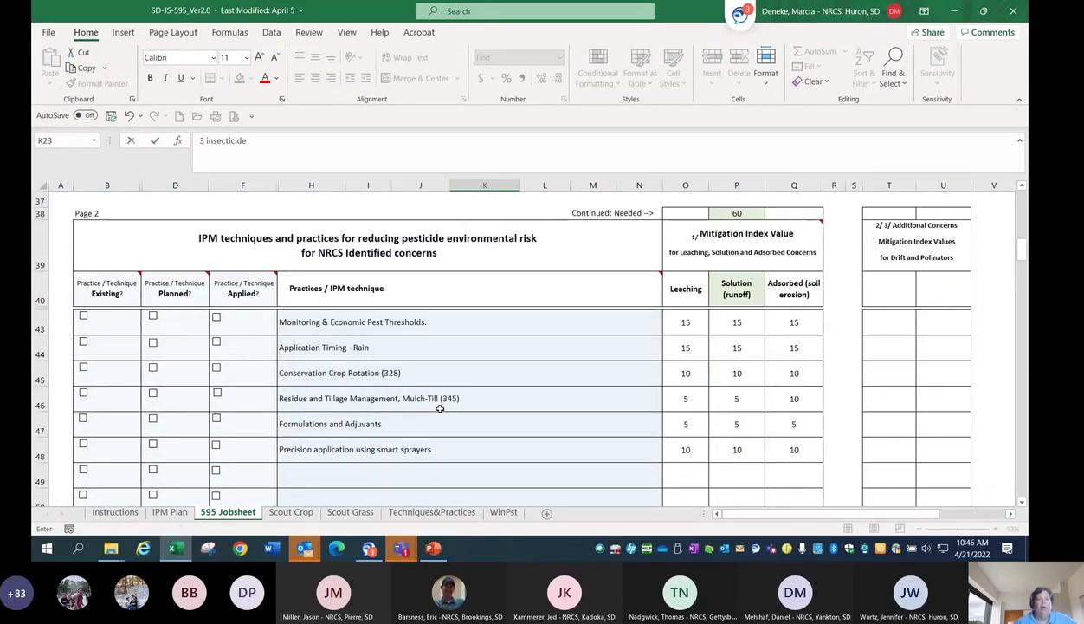
pyautogui.scroll(-1, 443, 409)
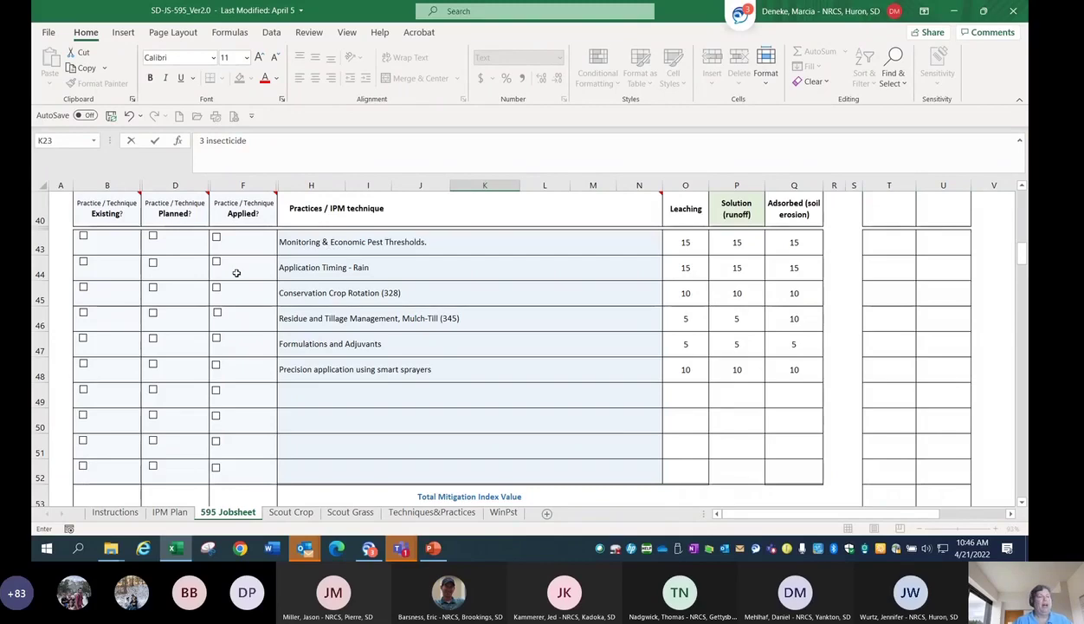
# Mark Monitoring & Economic Pest Thresholds as planned and Application Timing - Rain as existing in the IPM techniques table
pyautogui.click(154, 237)
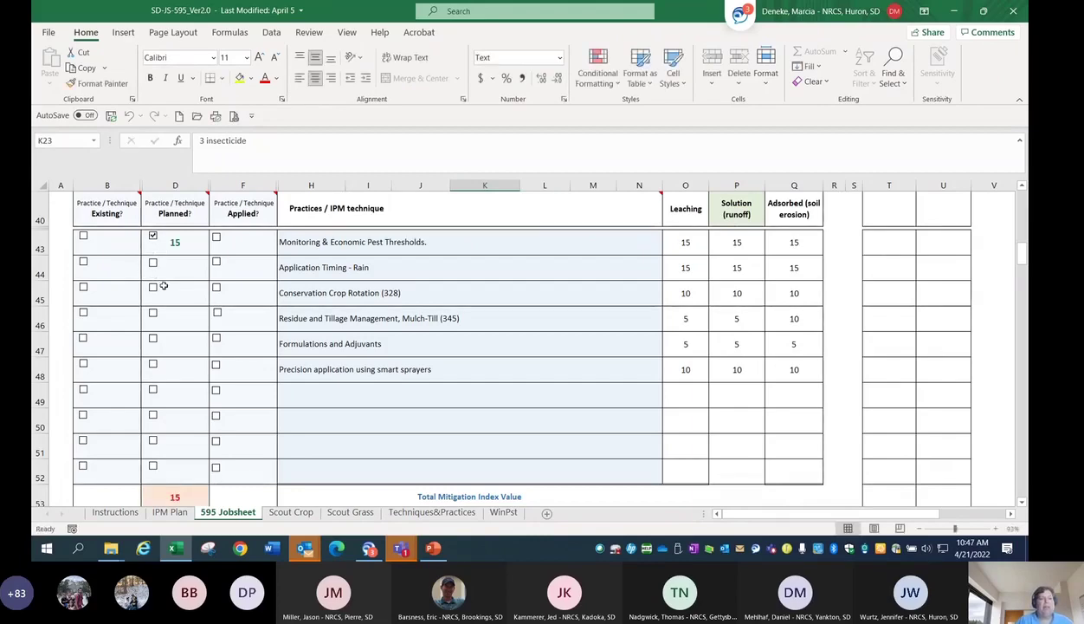
pyautogui.click(83, 263)
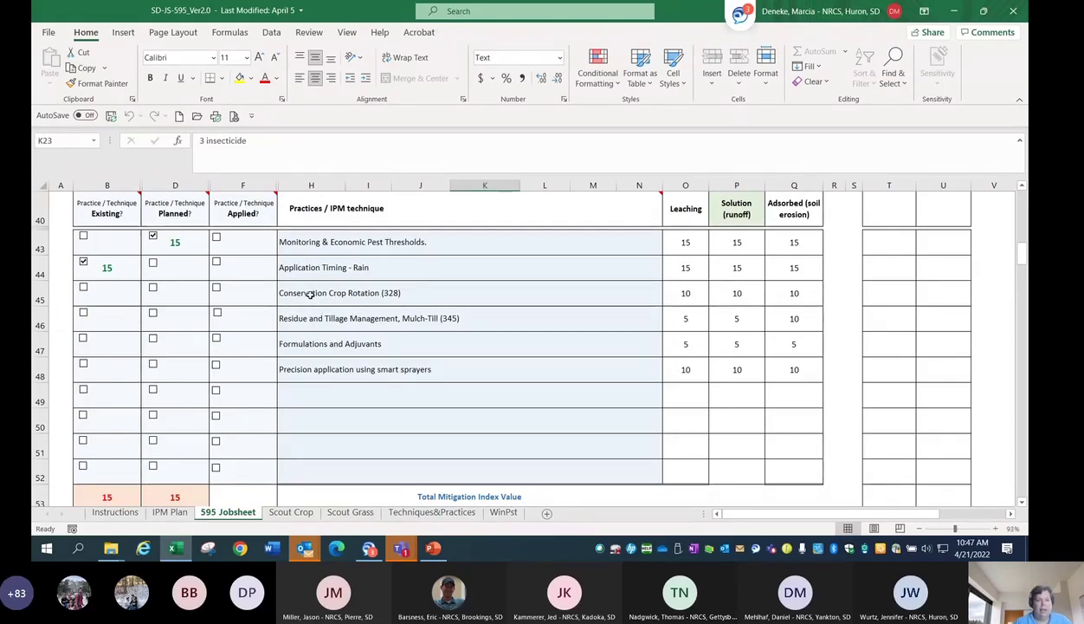
# Replace Conservation Crop Rotation (328) in row 45 with Partial treatment and mark it as an existing technique
pyautogui.click(500, 297)
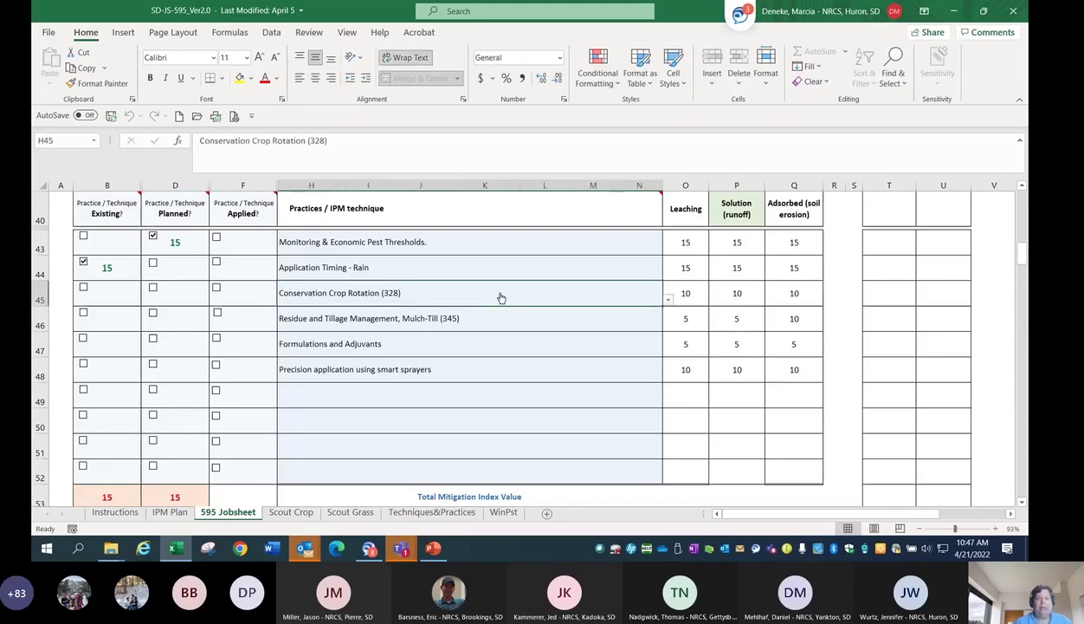
pyautogui.click(669, 299)
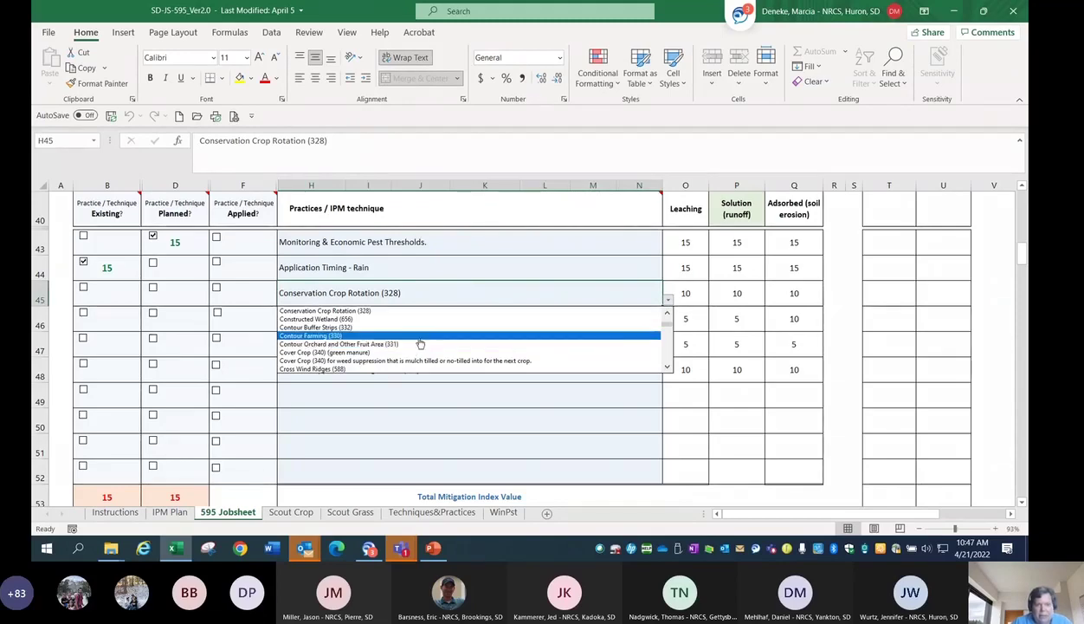
pyautogui.scroll(-5, 665, 338)
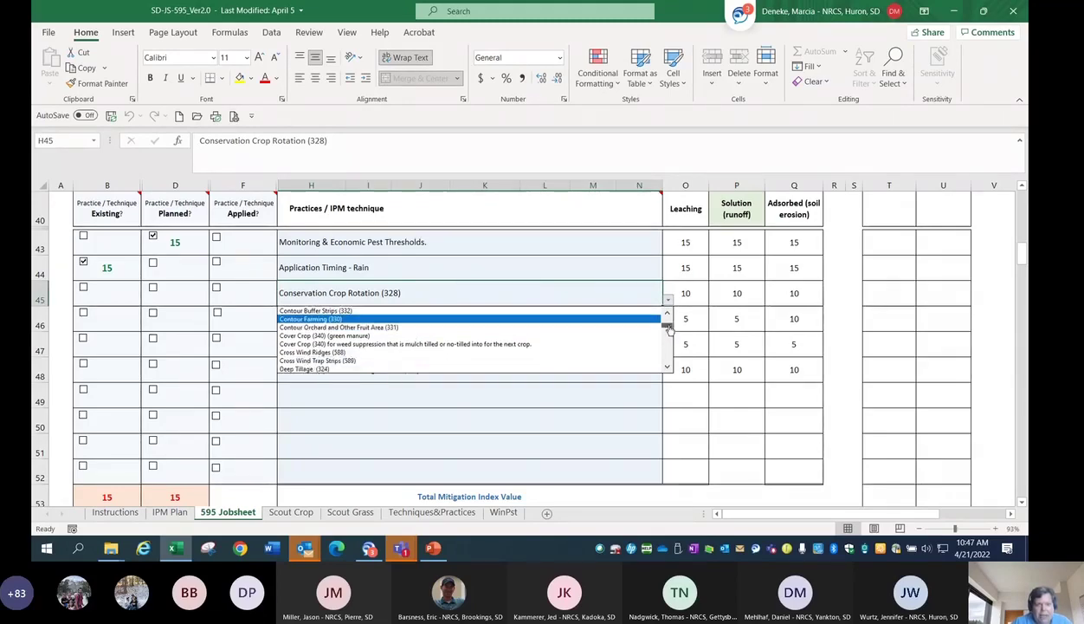
pyautogui.moveTo(668, 331); pyautogui.dragTo(668, 347)
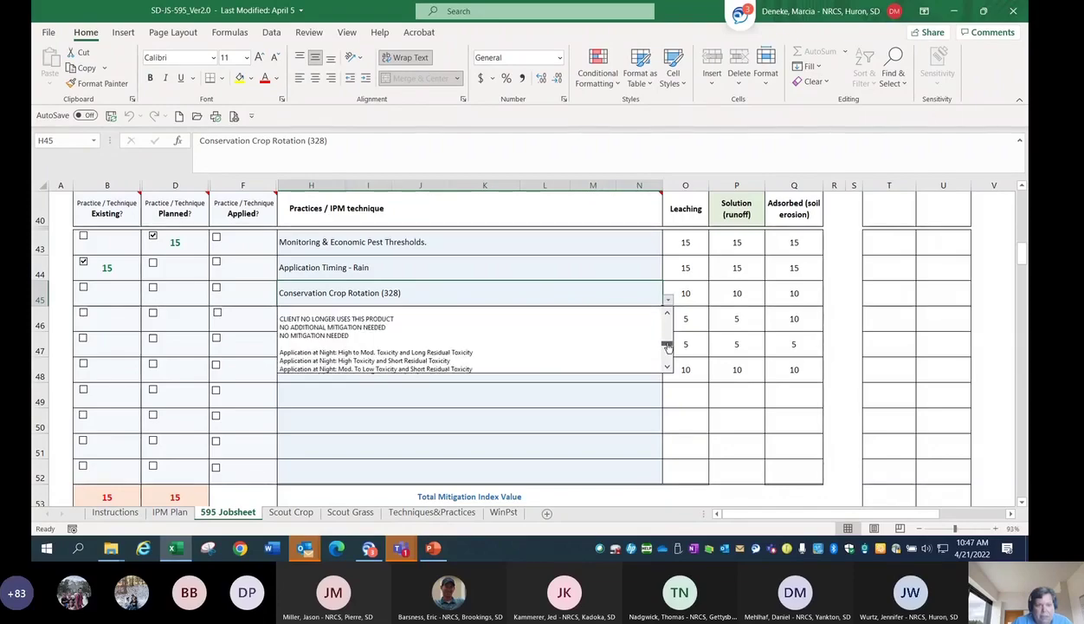
pyautogui.moveTo(667, 346); pyautogui.dragTo(668, 356)
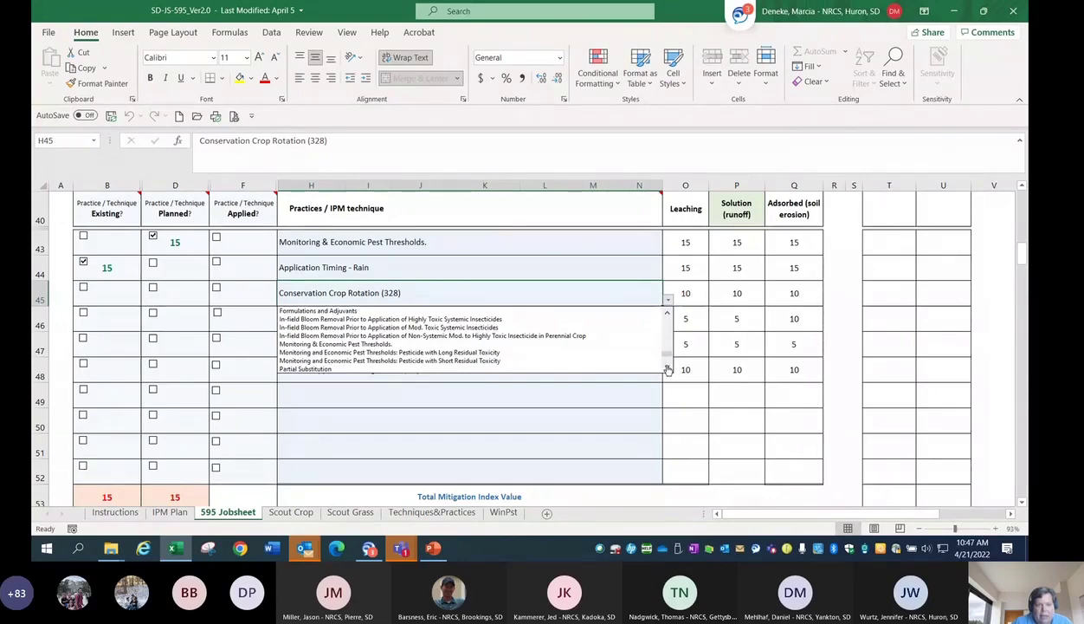
pyautogui.click(668, 367)
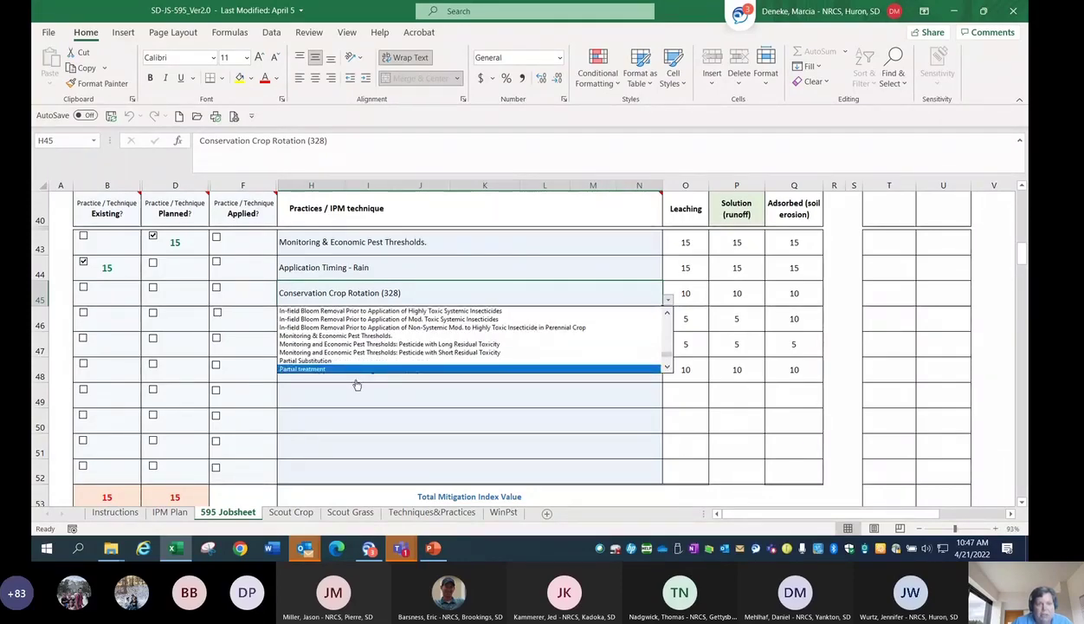
pyautogui.click(318, 369)
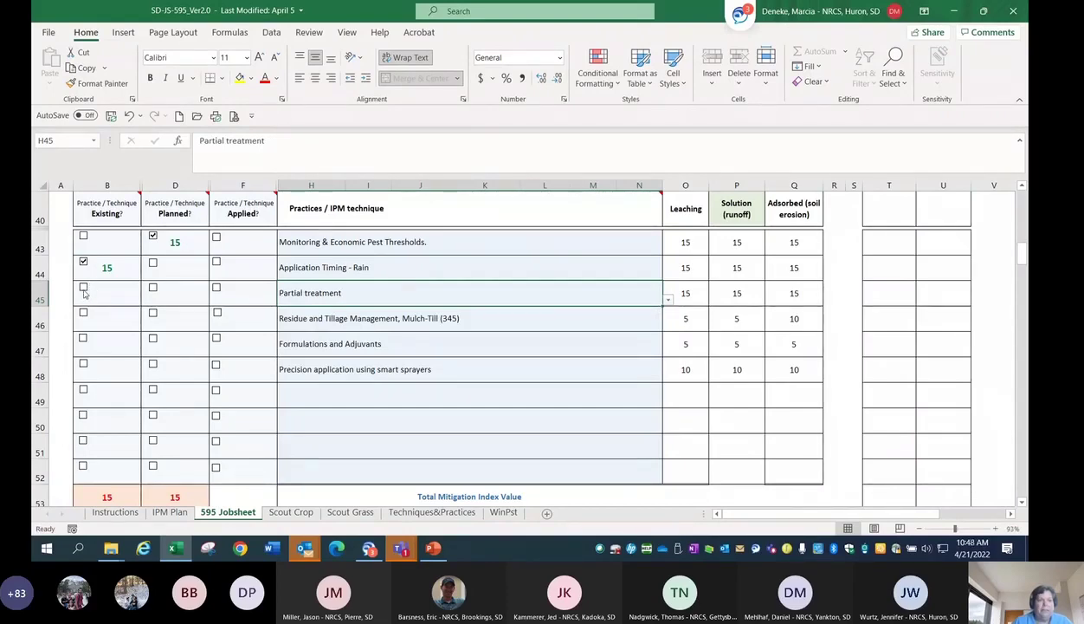
pyautogui.click(83, 287)
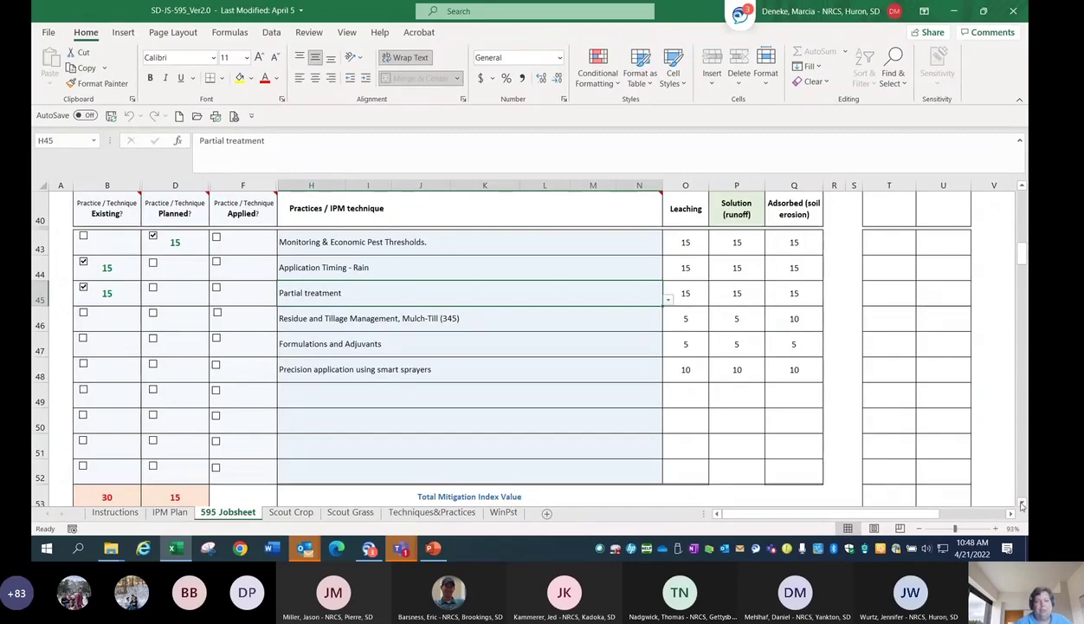
# Mark Application Timing - Rain as a planned technique too
pyautogui.scroll(-1, 971, 503)
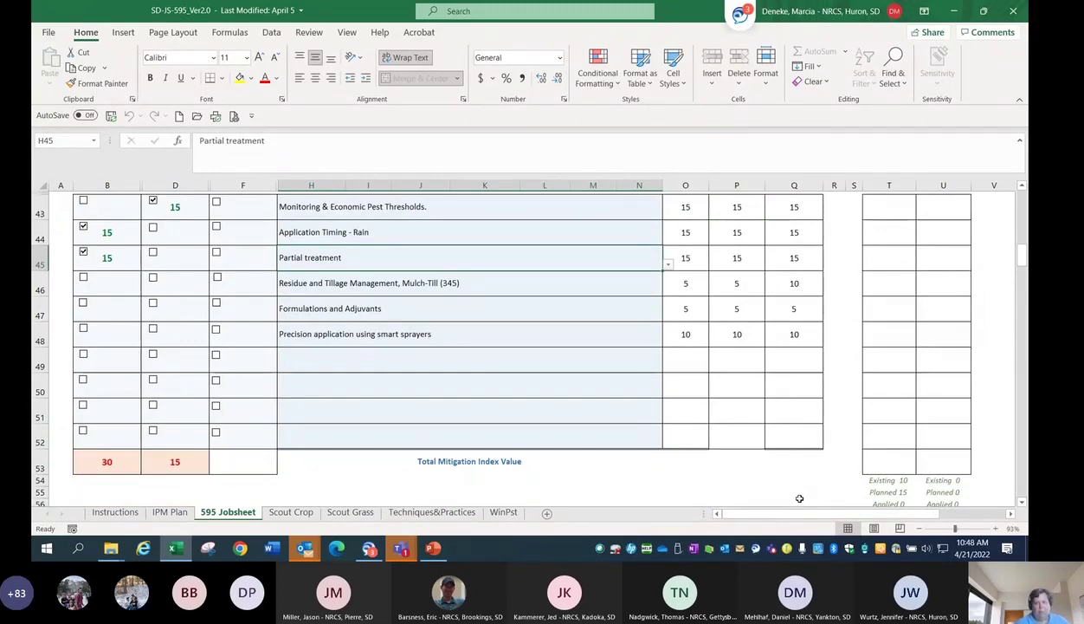
pyautogui.click(1022, 188)
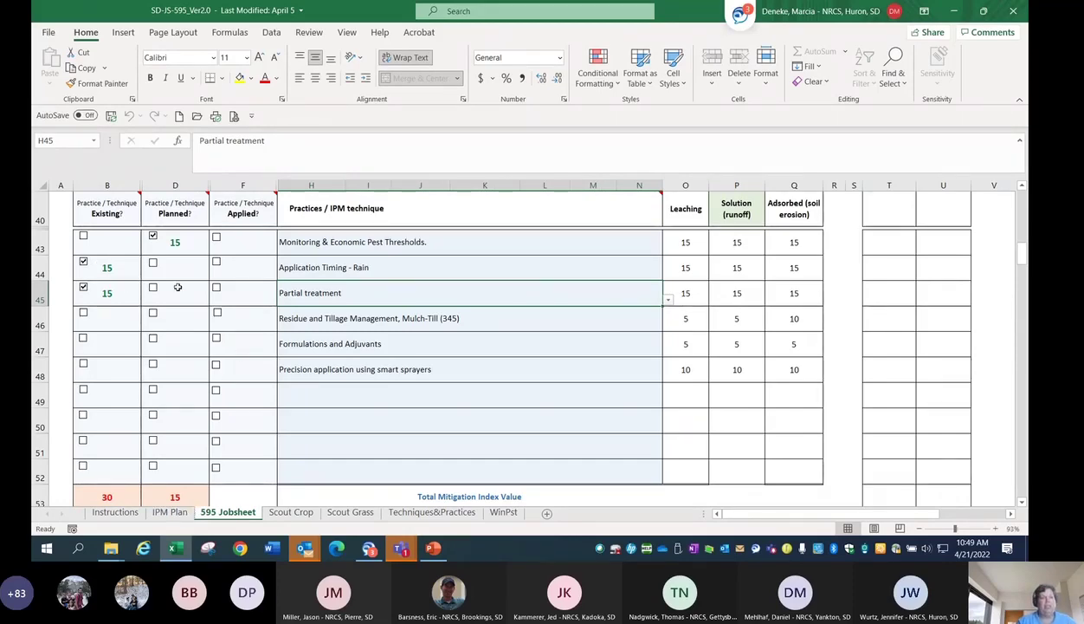
pyautogui.click(153, 263)
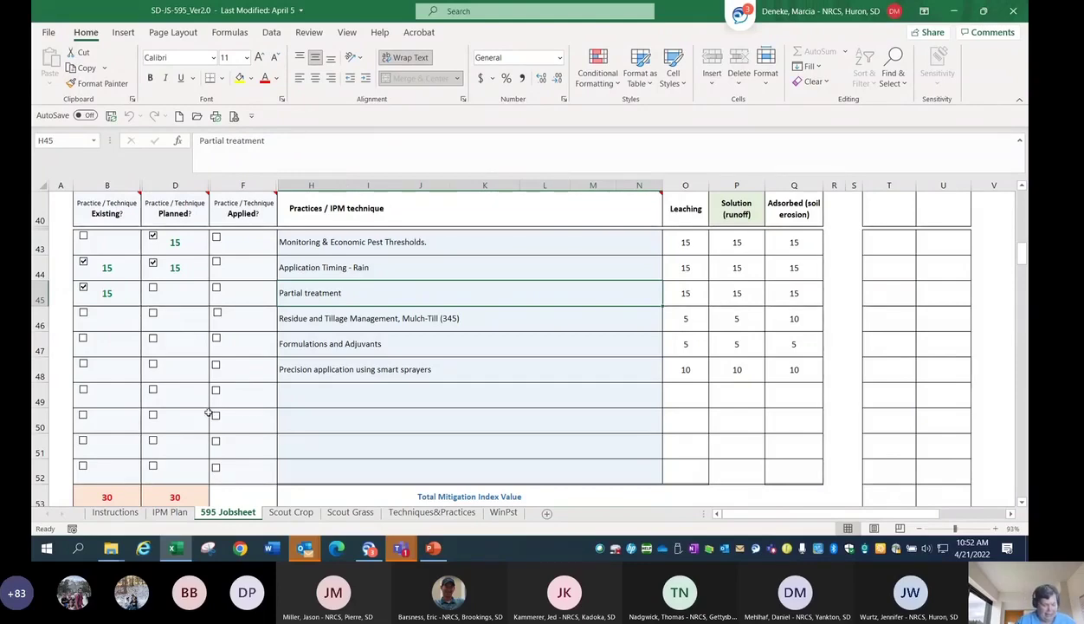
# Replace Residue and Tillage Management, Mulch-Till (345) in row 46 with Forage Harvest Management (511) and mark it as planned
pyautogui.click(484, 318)
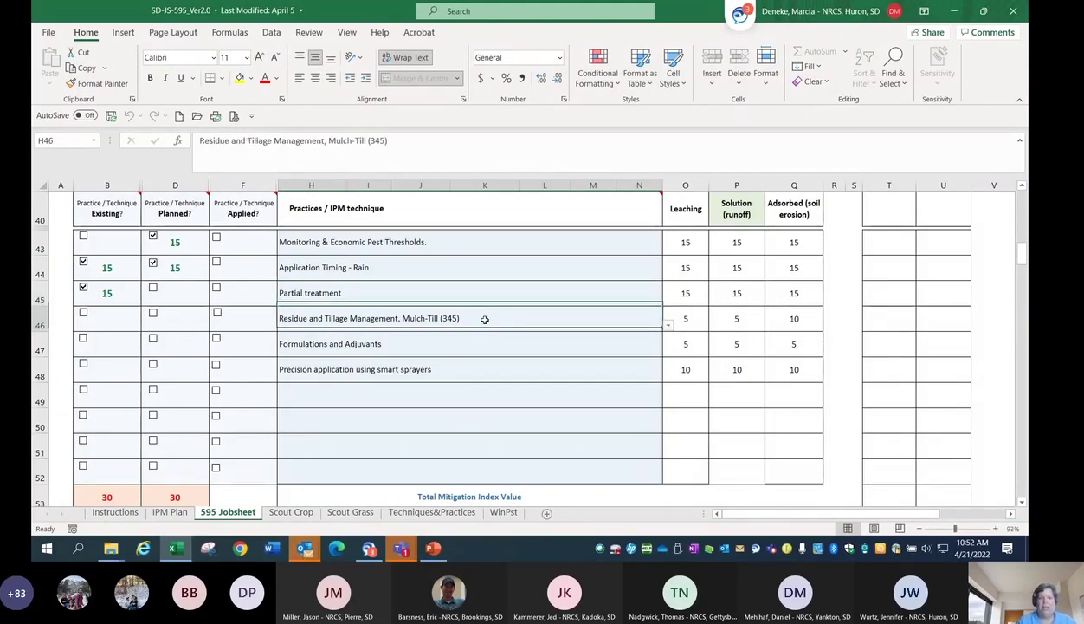
pyautogui.click(668, 325)
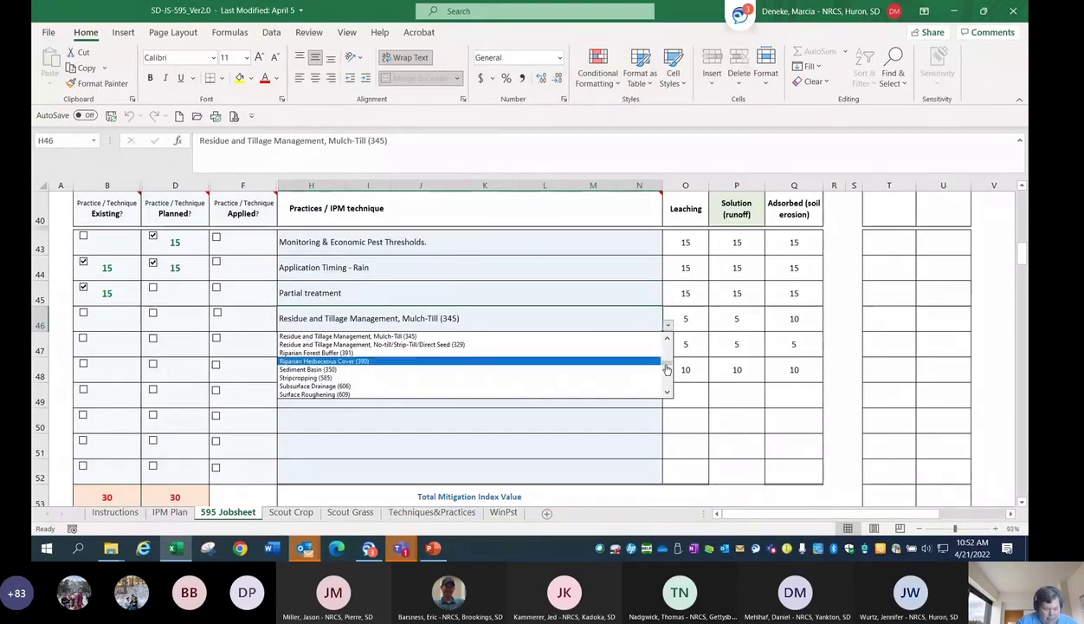
pyautogui.moveTo(666, 366); pyautogui.dragTo(666, 358)
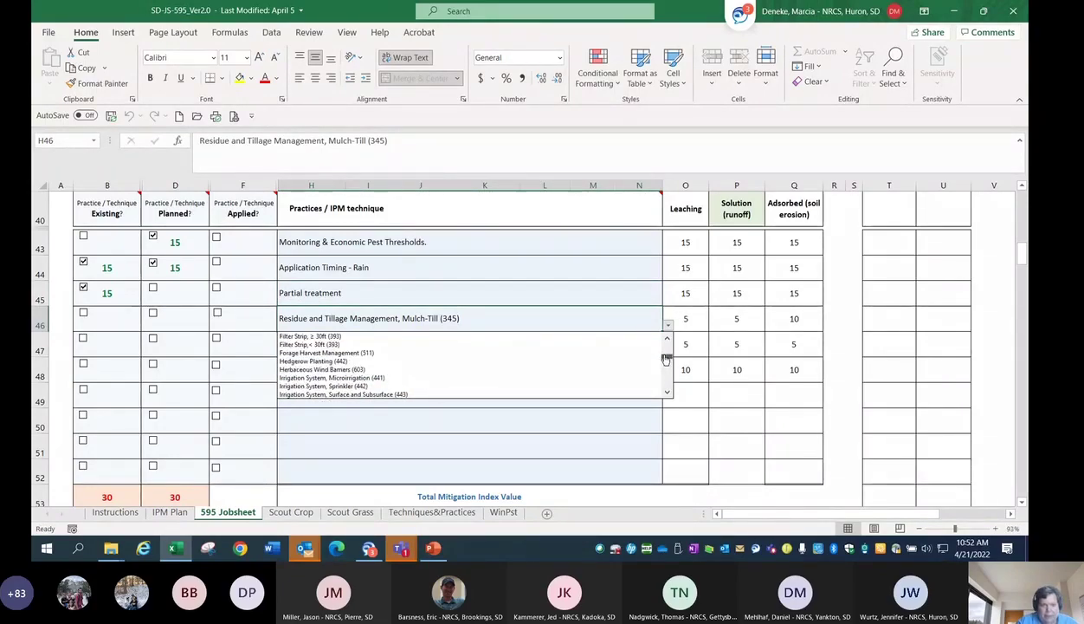
pyautogui.click(368, 353)
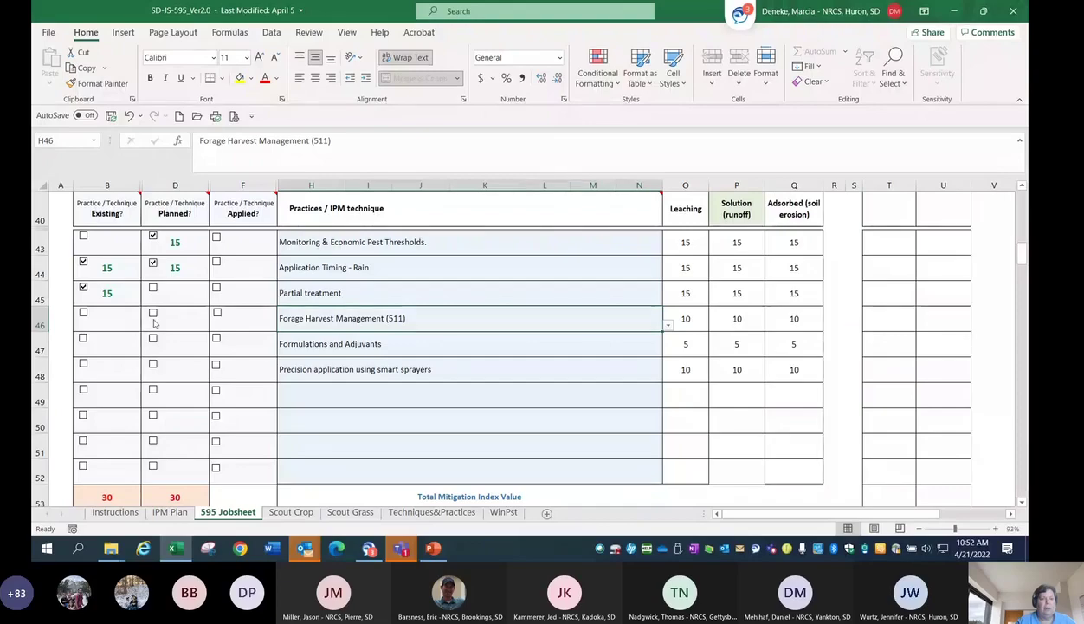
pyautogui.click(153, 316)
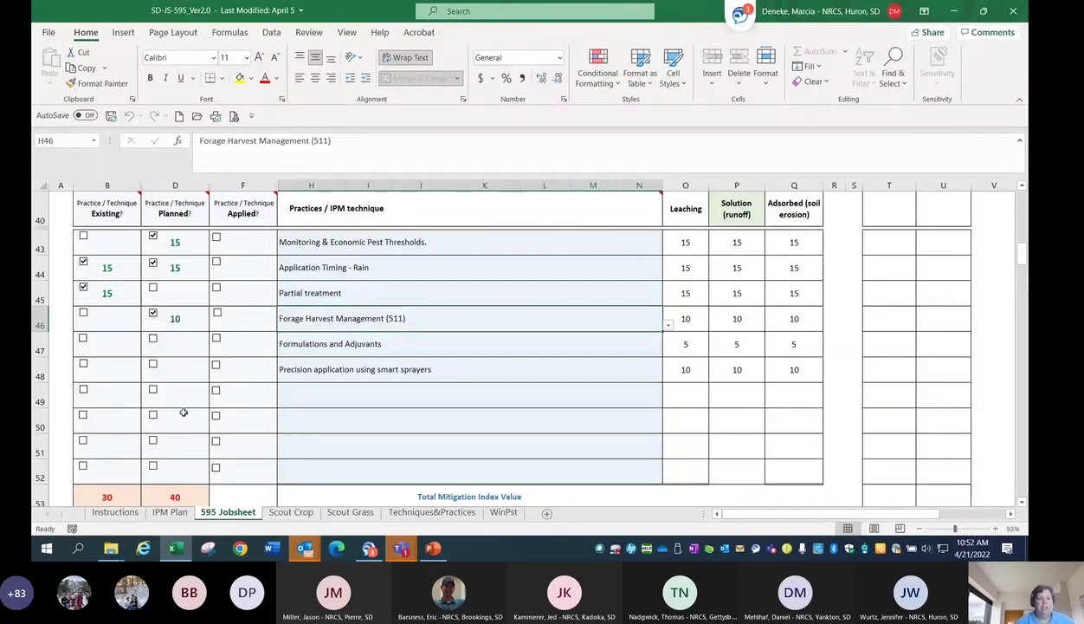
# Add Partial Substitution as the technique in row 49 and mark it as planned
pyautogui.click(307, 392)
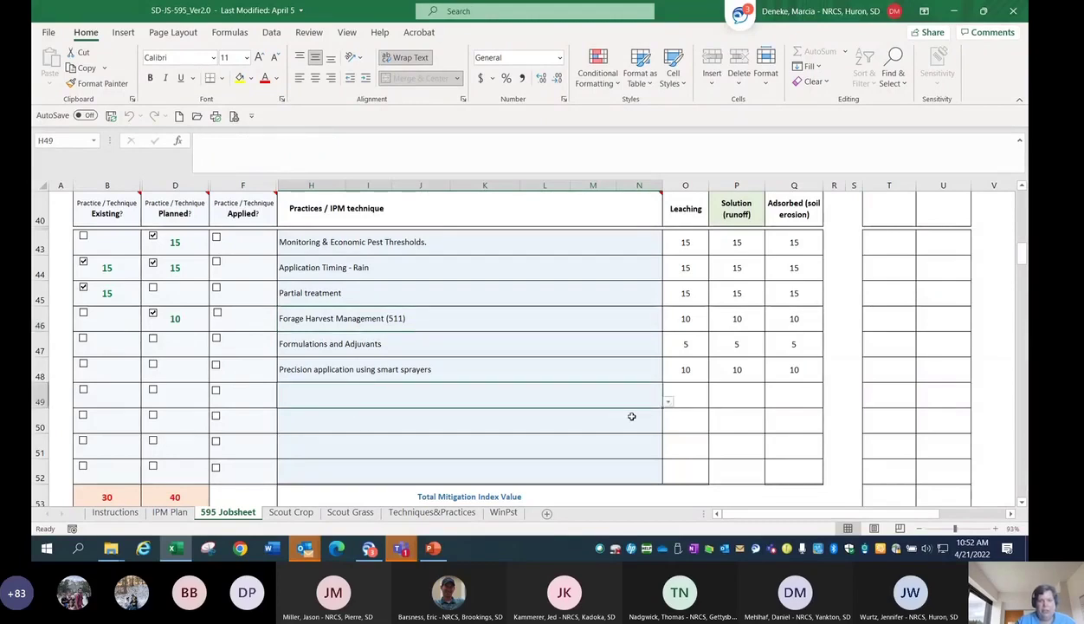
pyautogui.click(668, 402)
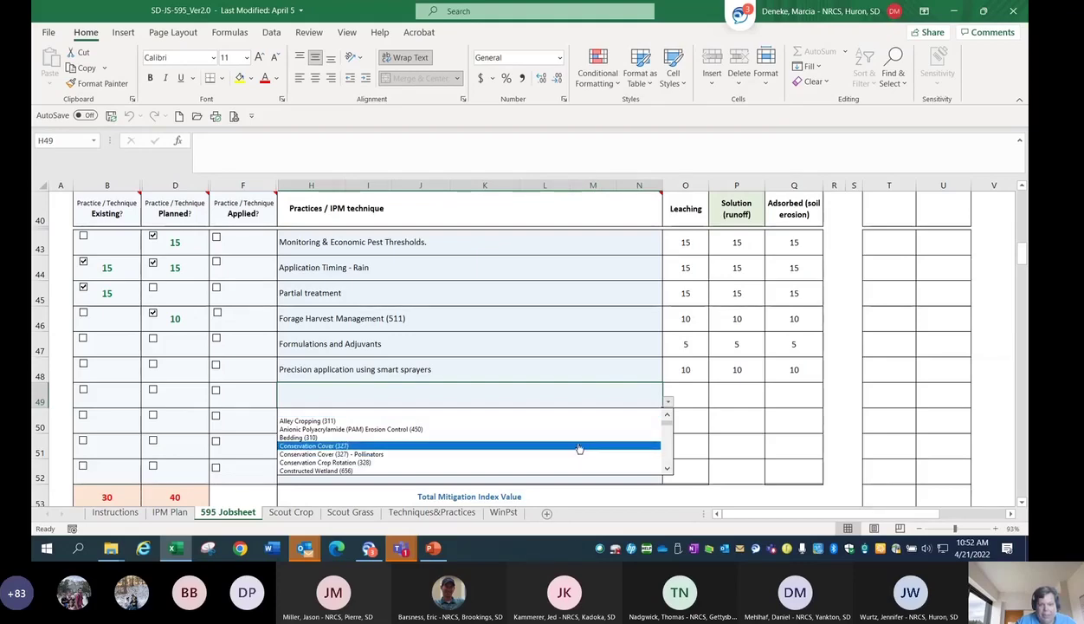
pyautogui.moveTo(669, 472); pyautogui.dragTo(632, 482)
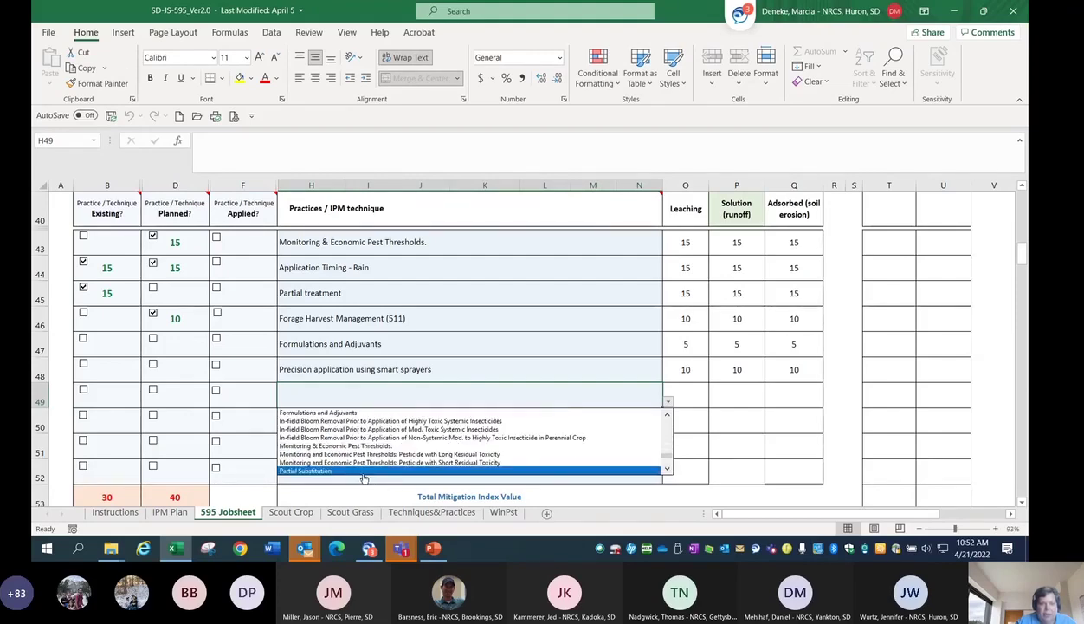
pyautogui.press('Escape')
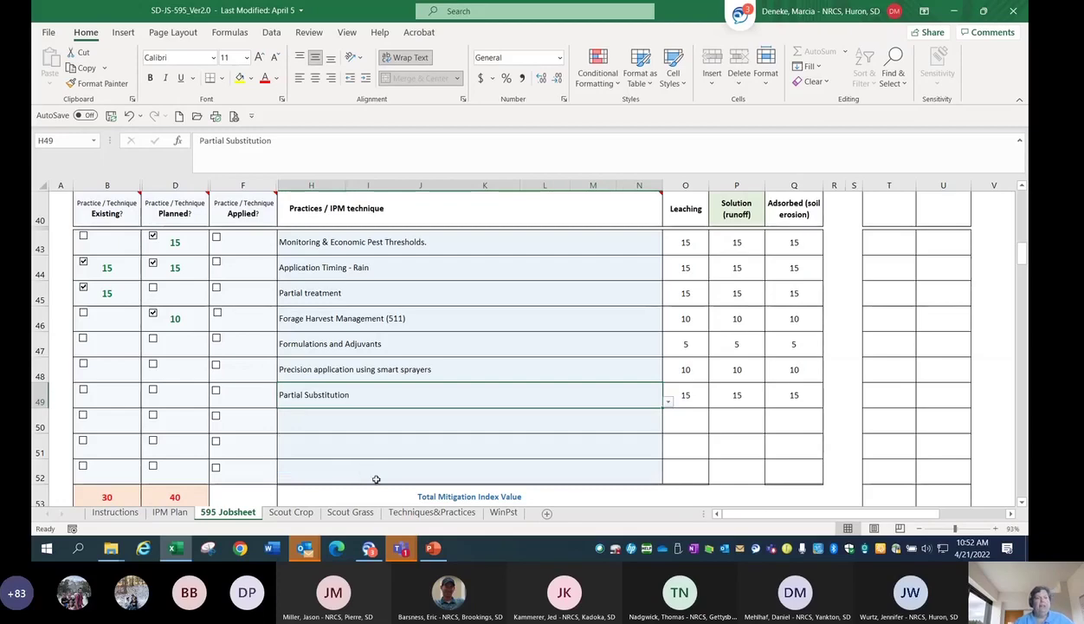
pyautogui.click(154, 391)
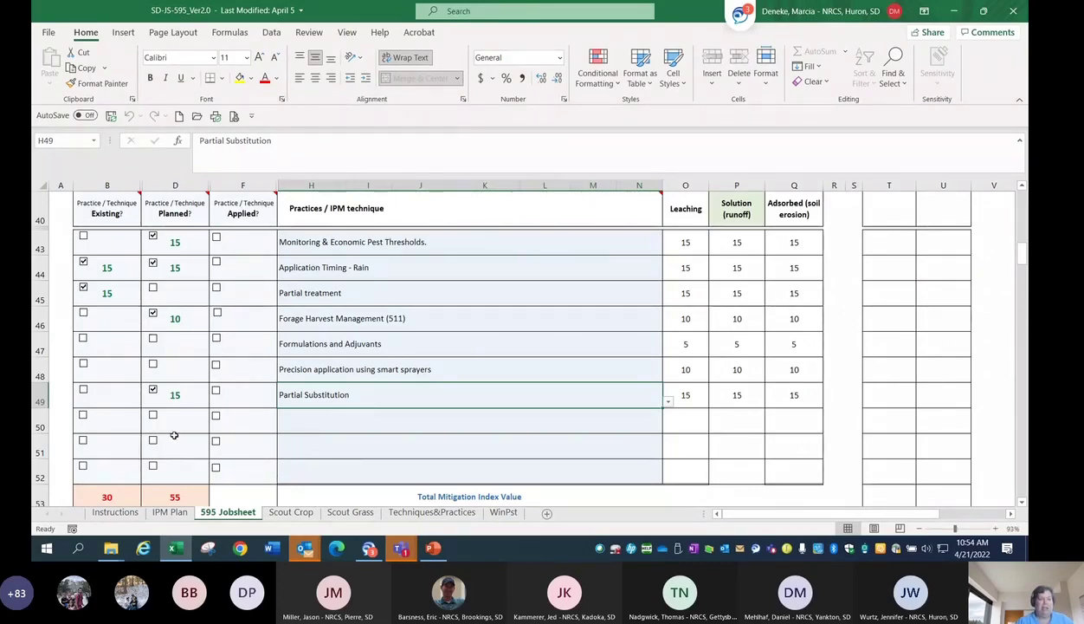
# Add Filter Strip,< 30ft (393) as the practice in row 50 and mark it as both existing and planned
pyautogui.click(297, 423)
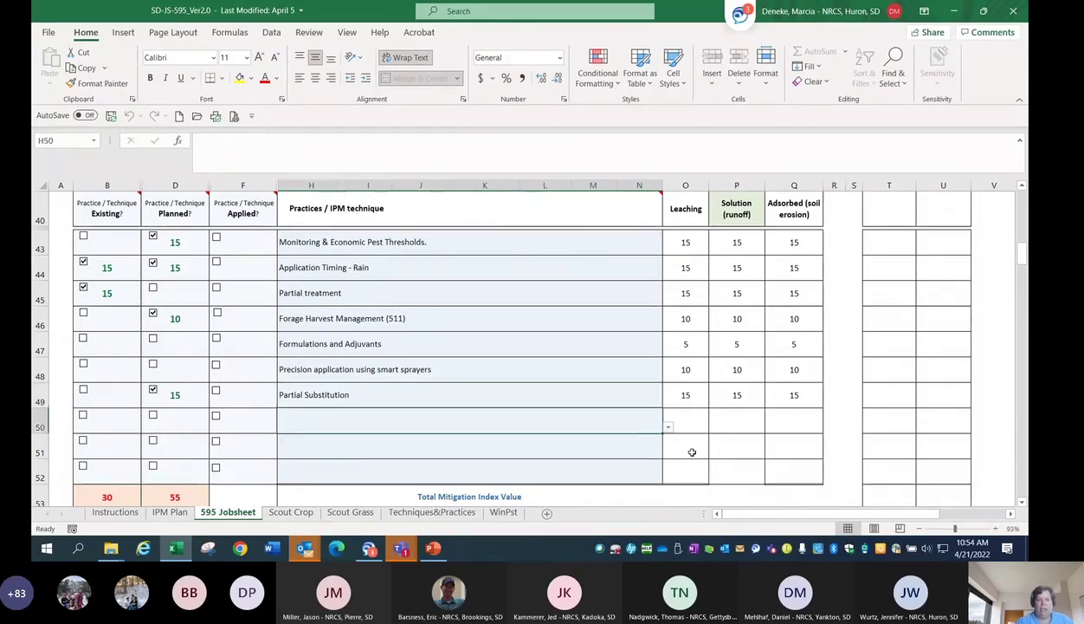
pyautogui.click(668, 429)
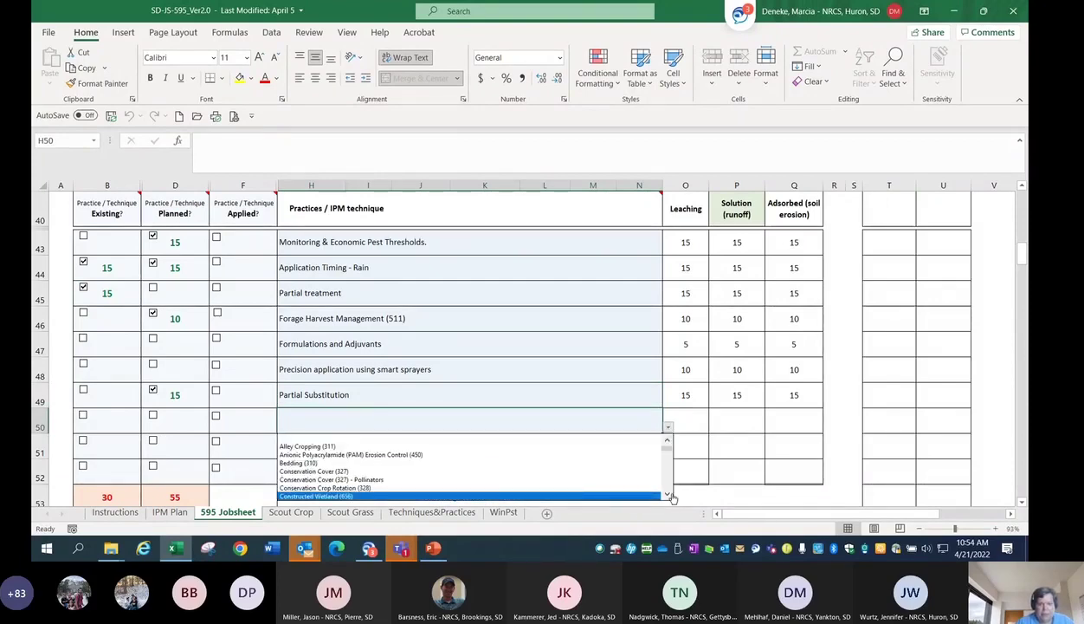
pyautogui.scroll(-3, 669, 496)
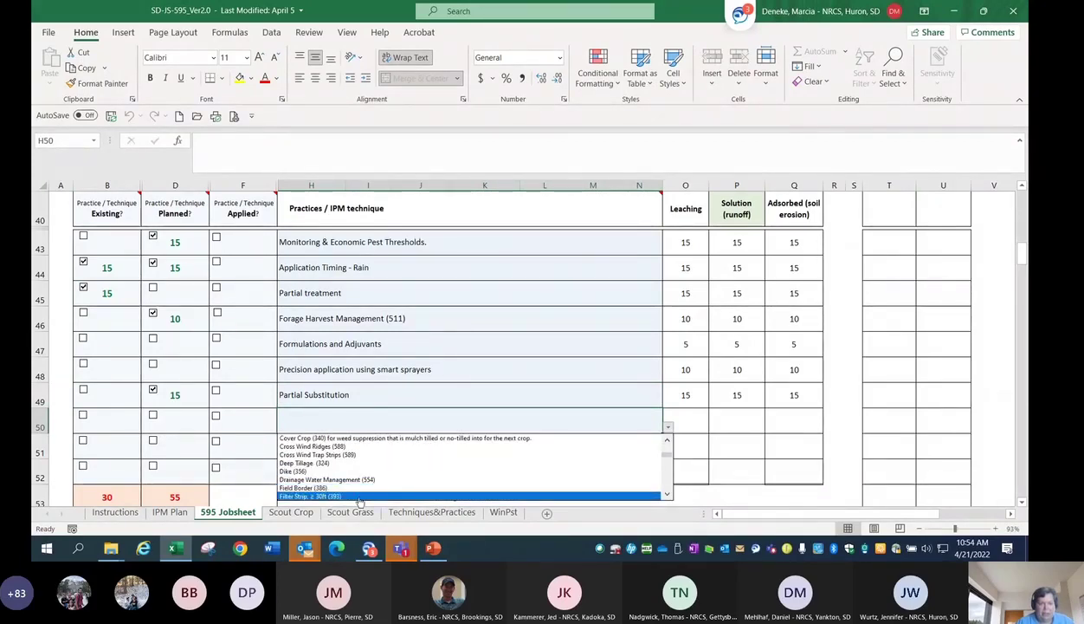
pyautogui.click(669, 495)
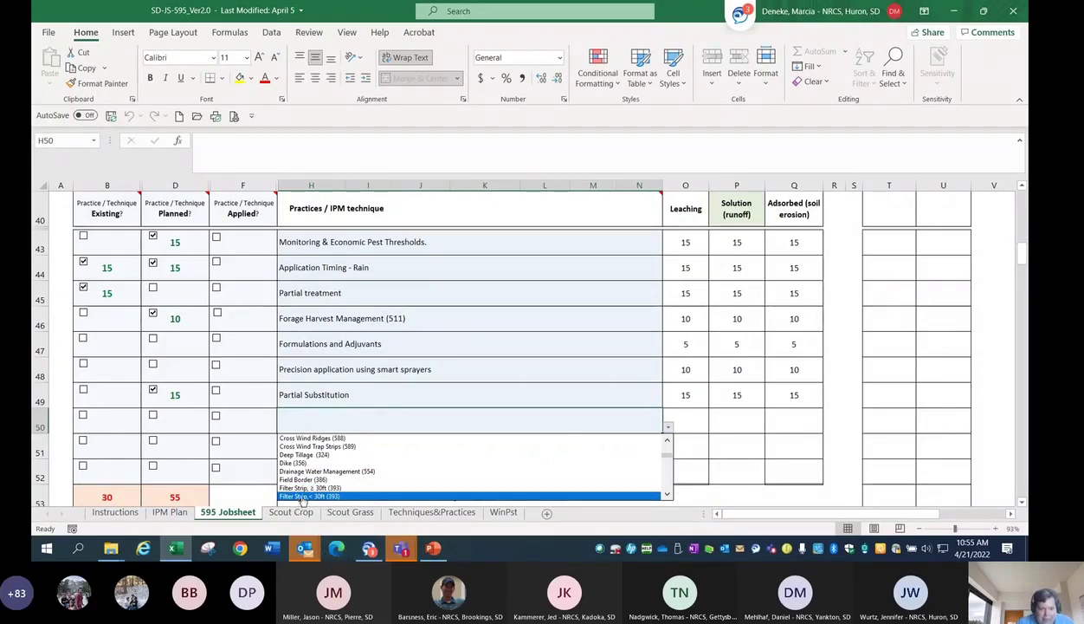
pyautogui.click(304, 496)
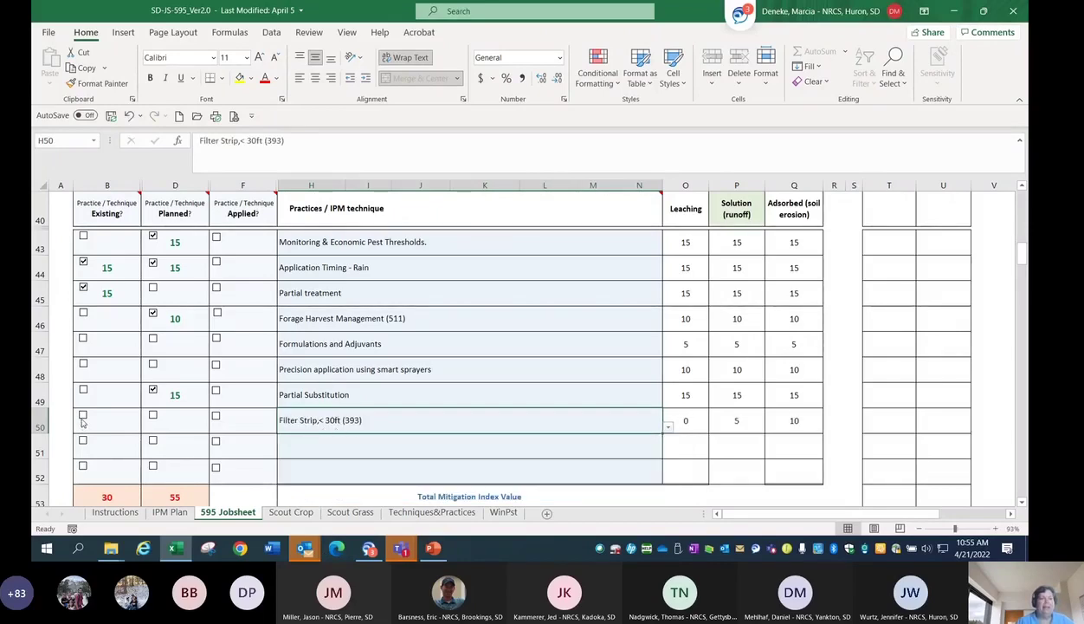
pyautogui.click(83, 415)
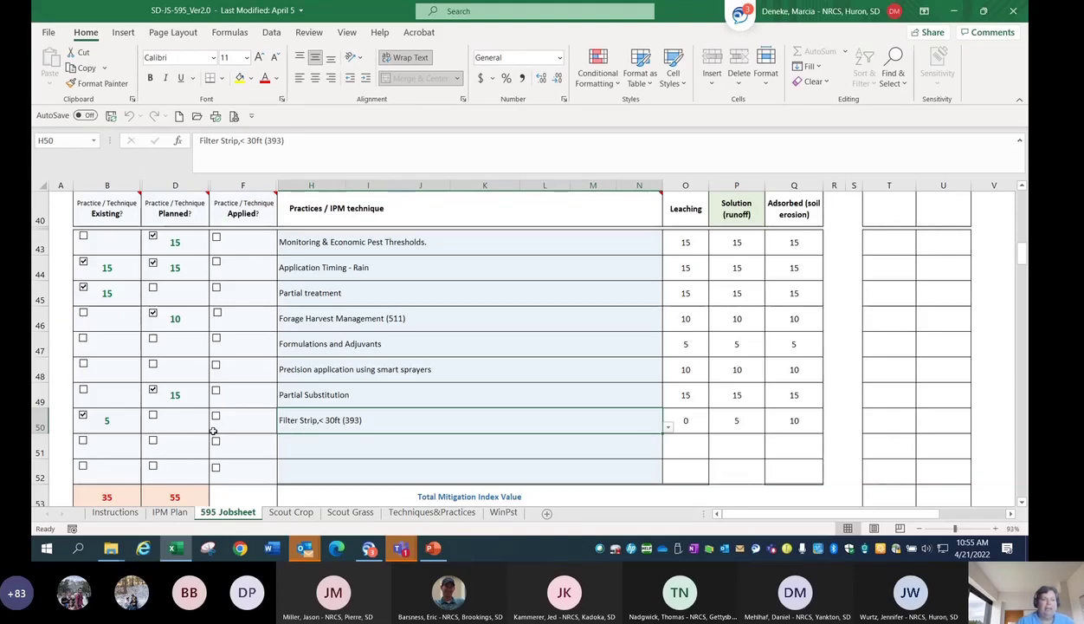
pyautogui.click(153, 416)
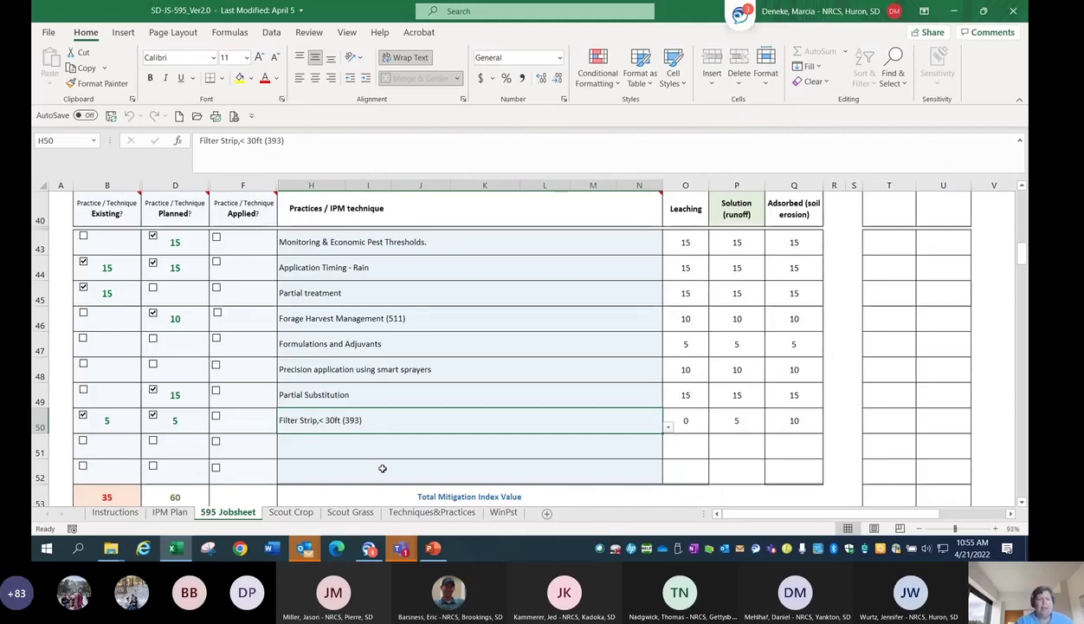
# Compare the Total Mitigation Index Values with the needed points and examine the options for showing existing, planned and applied values
pyautogui.scroll(-1, 379, 448)
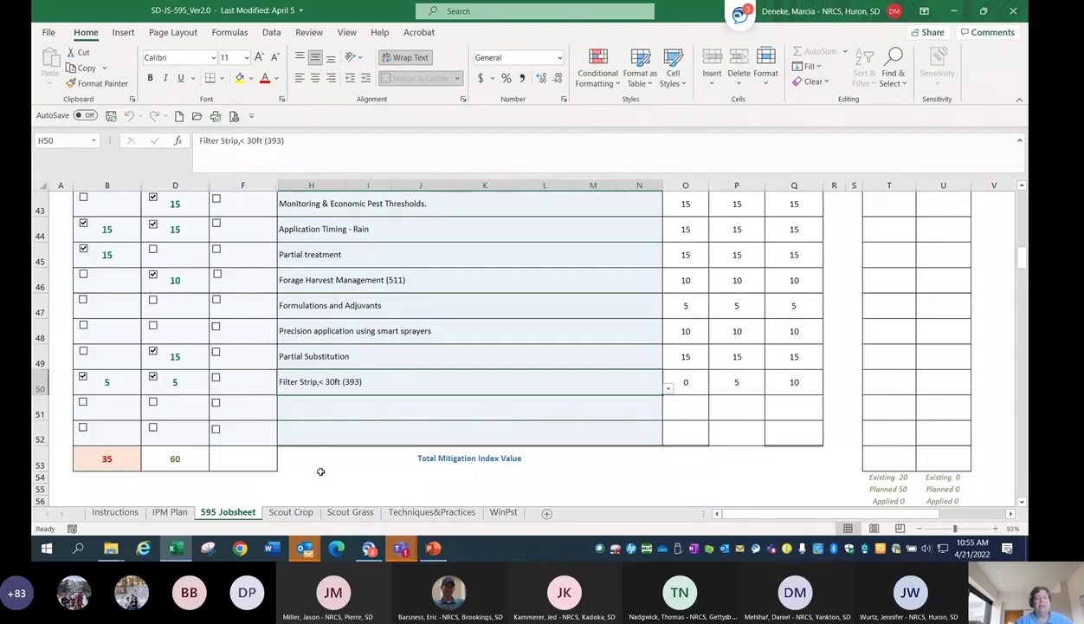
pyautogui.scroll(2, 394, 421)
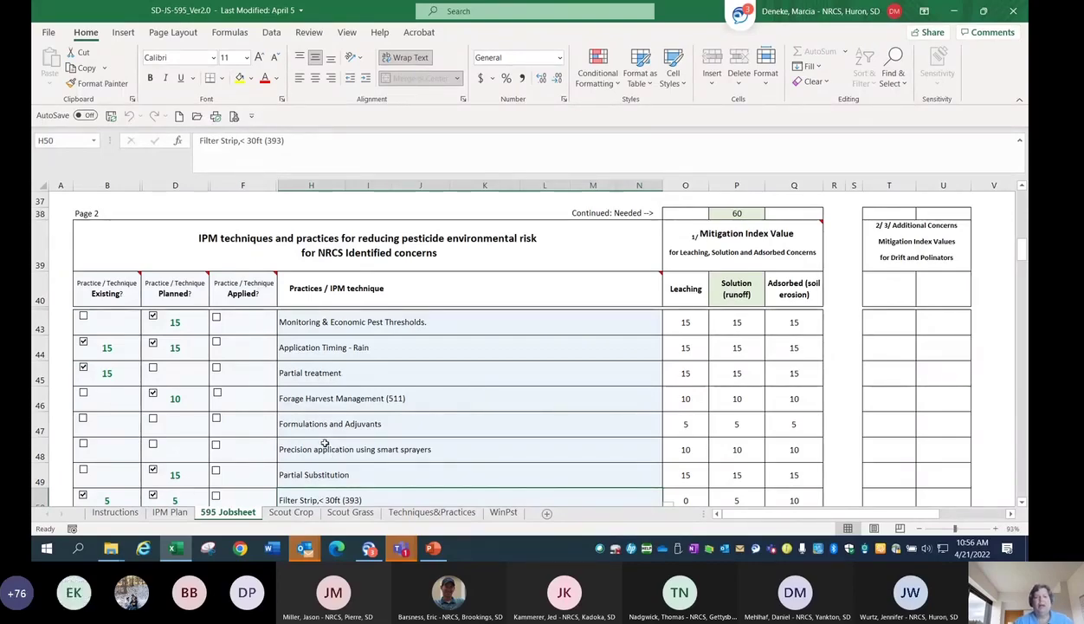
pyautogui.scroll(-2, 325, 444)
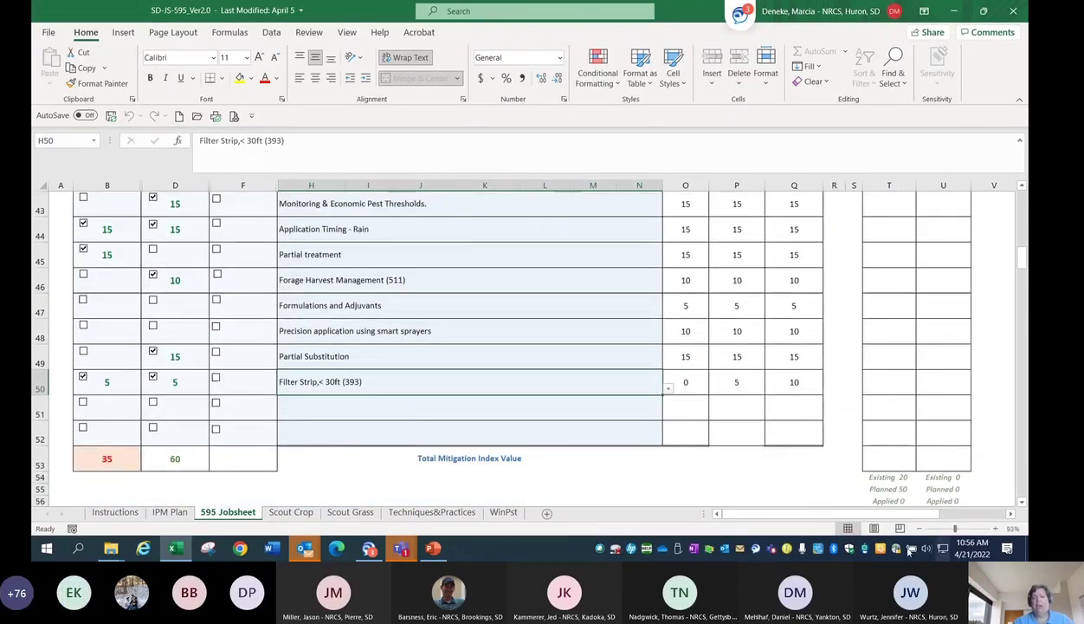
pyautogui.moveTo(787, 519); pyautogui.dragTo(832, 517)
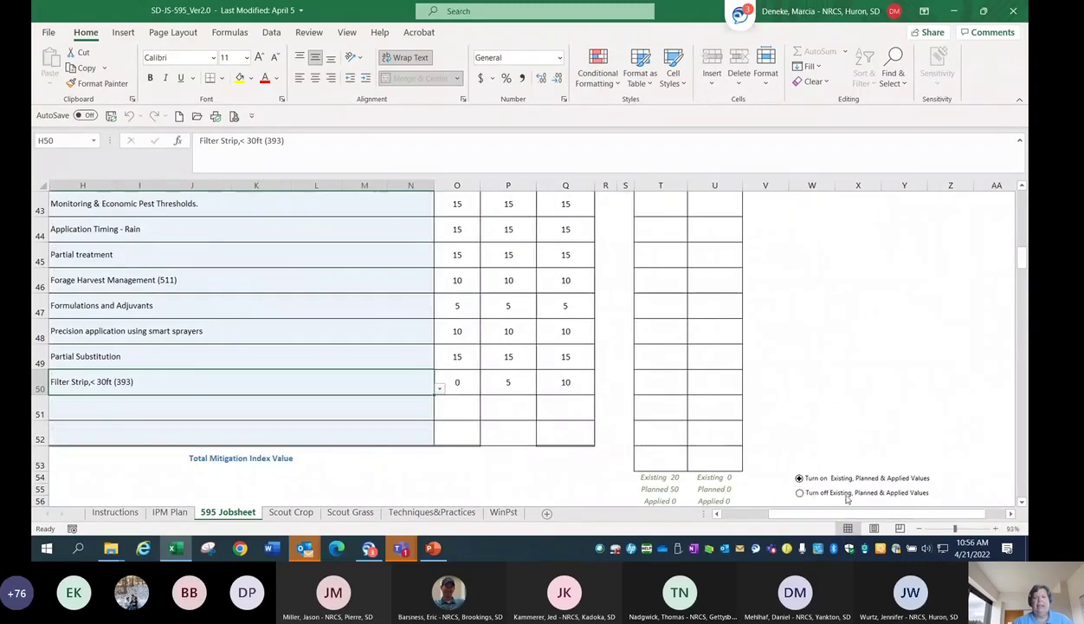
pyautogui.scroll(1, 849, 378)
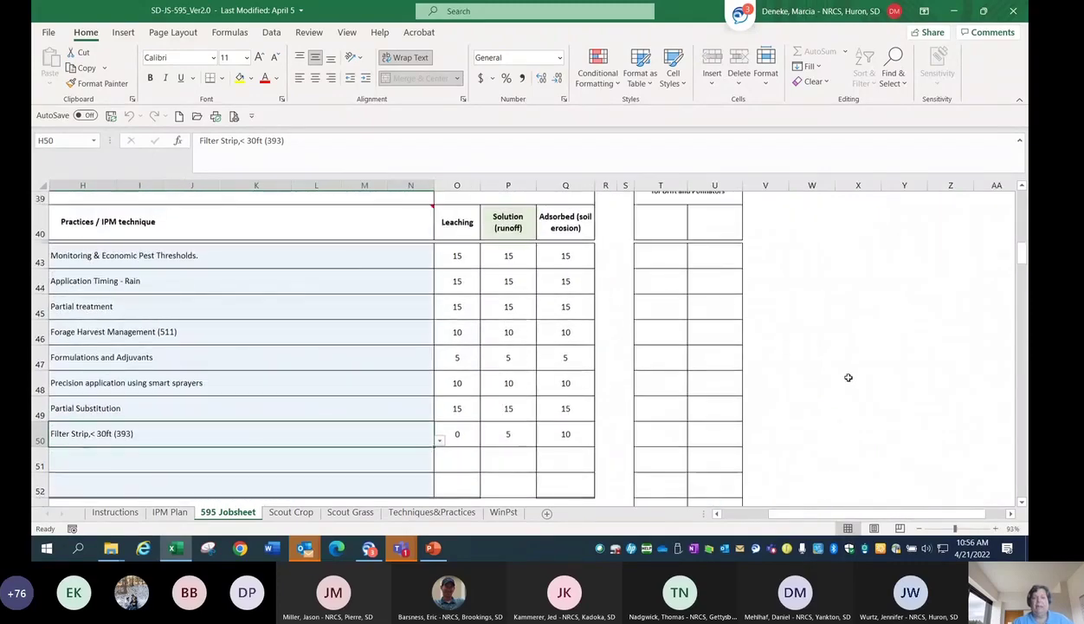
# Select both Drift and Pollinators as additional producer-selected On Farm Concerns
pyautogui.scroll(3, 849, 378)
pyautogui.scroll(1, 845, 383)
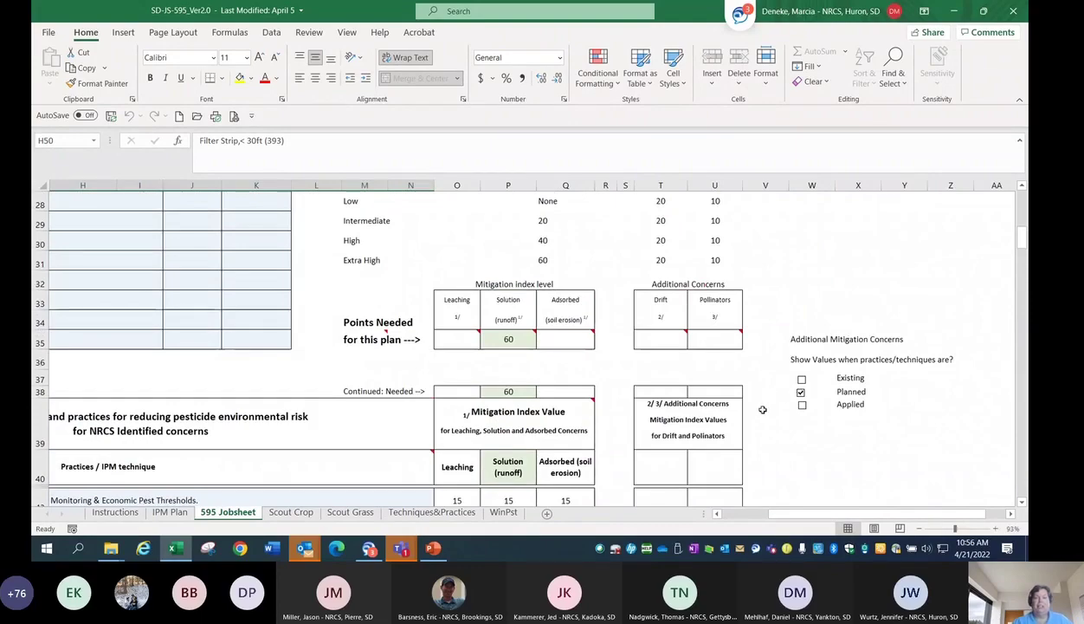
pyautogui.scroll(2, 747, 403)
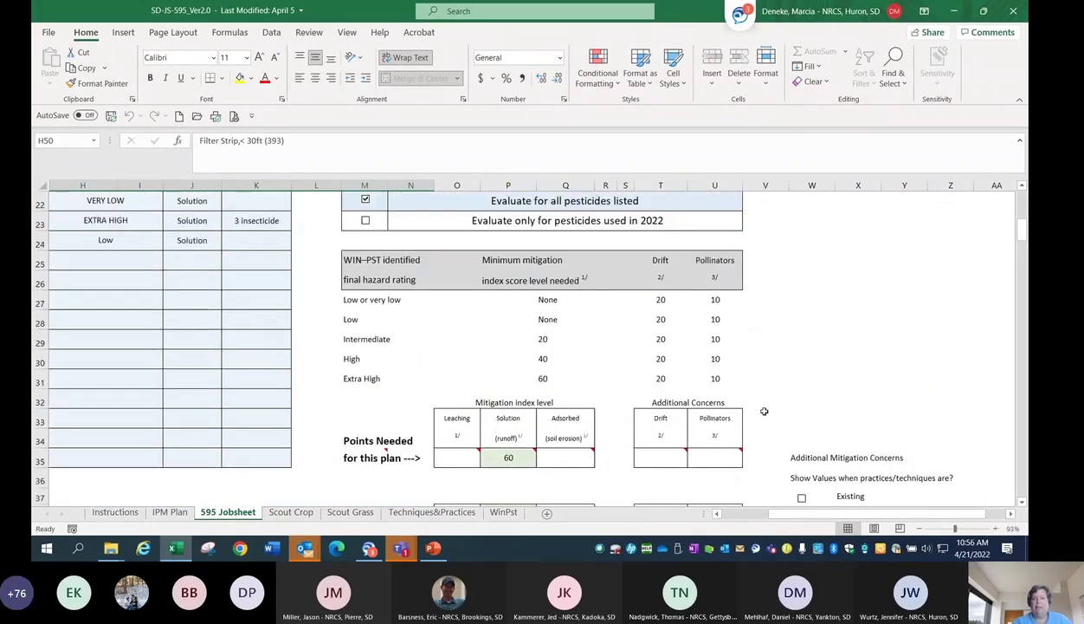
pyautogui.scroll(1, 767, 401)
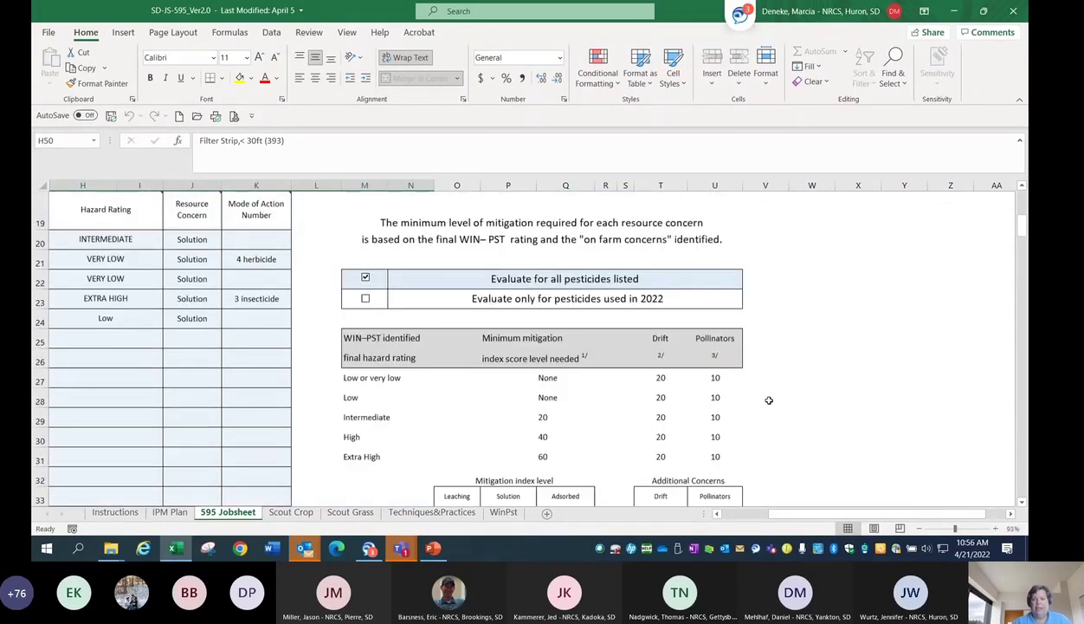
pyautogui.scroll(-1, 769, 399)
pyautogui.scroll(5, 771, 398)
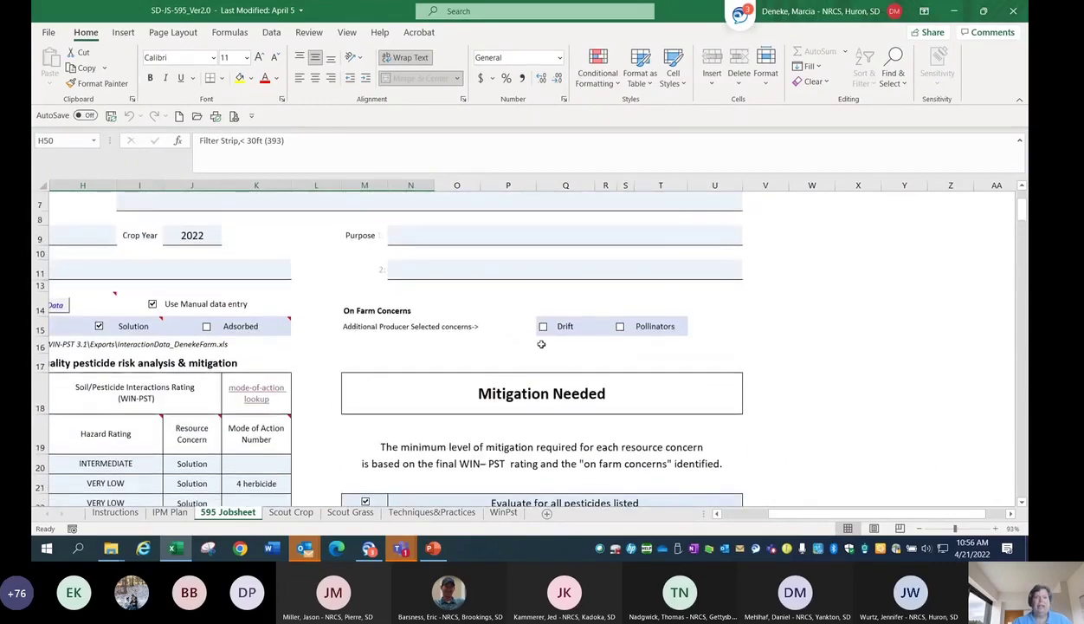
pyautogui.click(543, 327)
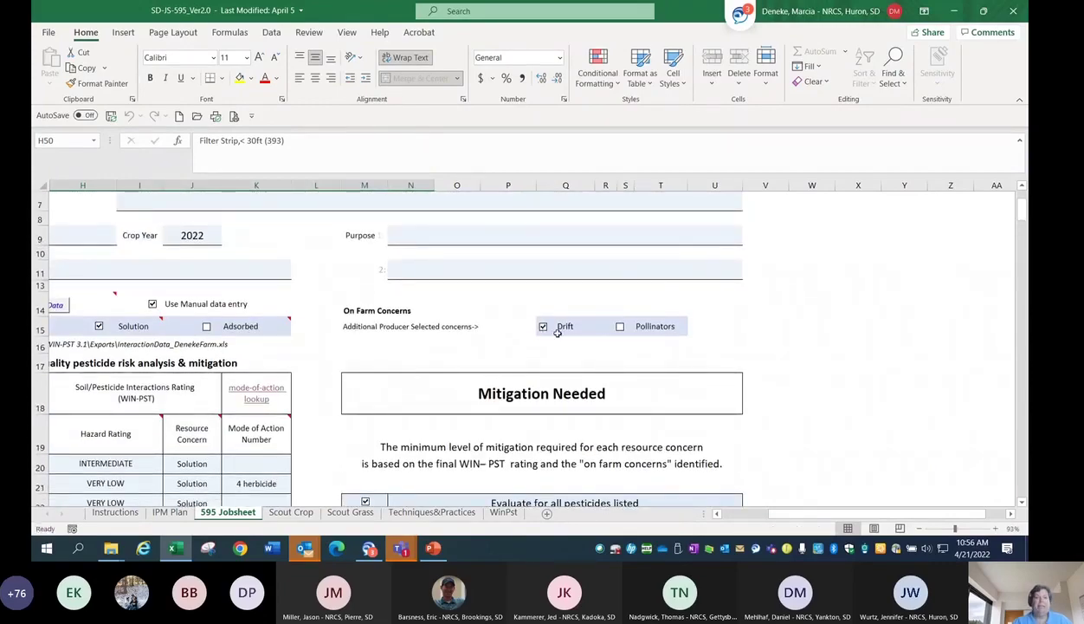
pyautogui.click(621, 327)
# Examine the drift and pollinator points needed, the values for each planned practice, and the totals for these additional concerns
pyautogui.scroll(-2, 815, 355)
pyautogui.scroll(-4, 815, 355)
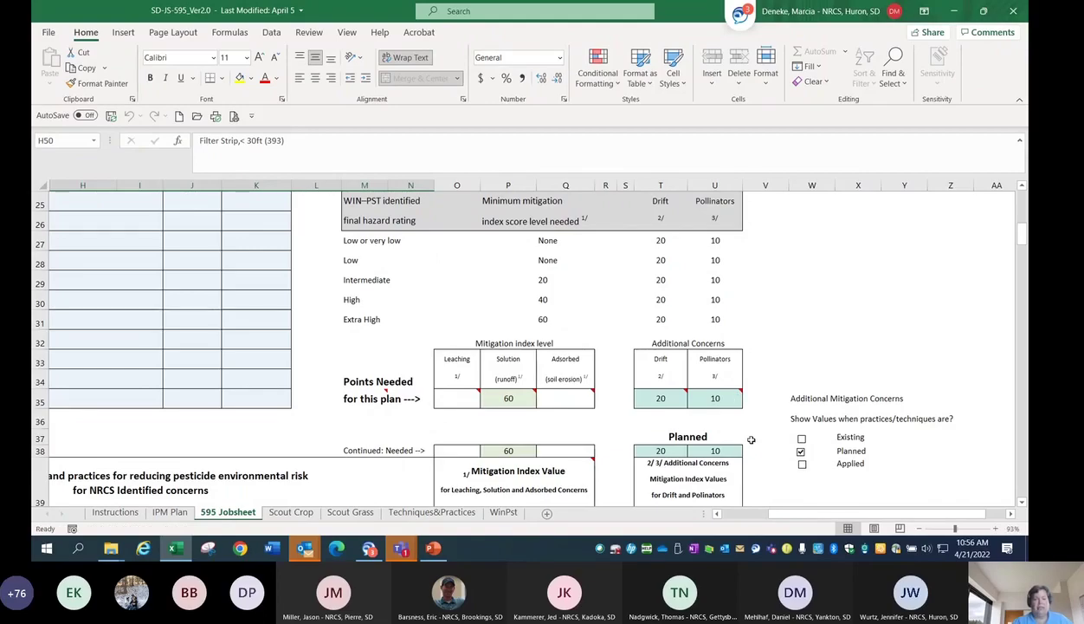
pyautogui.scroll(-2, 732, 407)
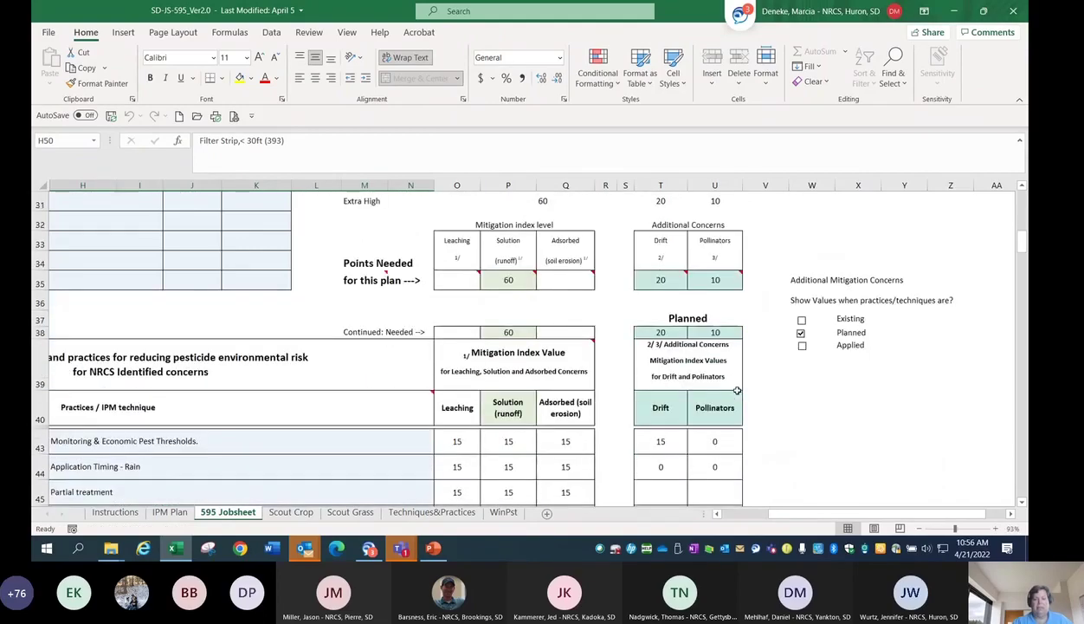
pyautogui.scroll(-2, 735, 384)
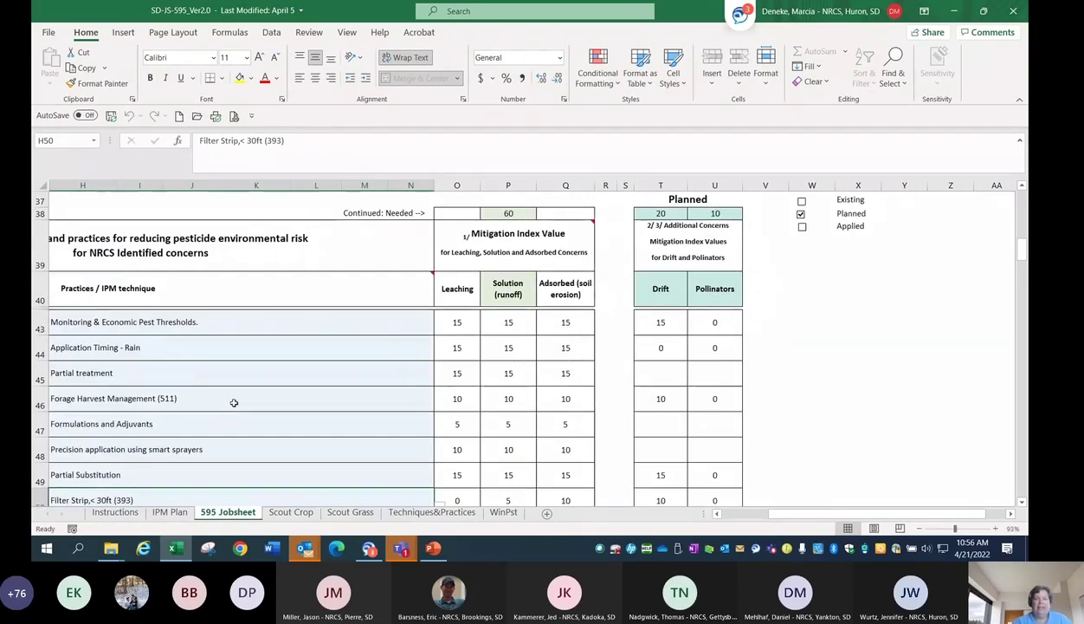
pyautogui.scroll(-2, 857, 433)
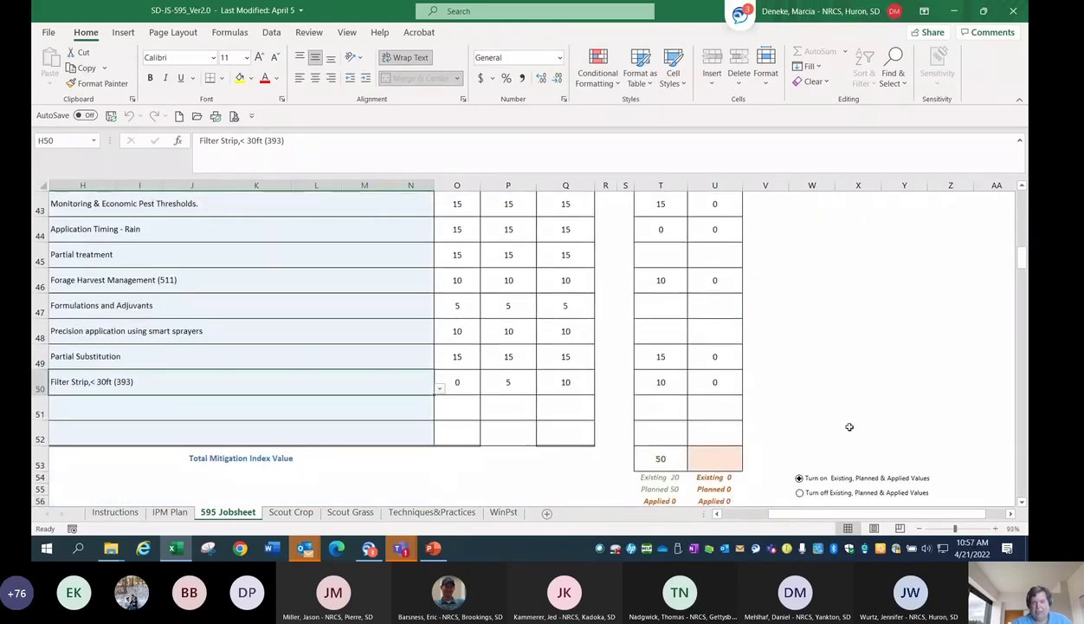
pyautogui.scroll(2, 850, 425)
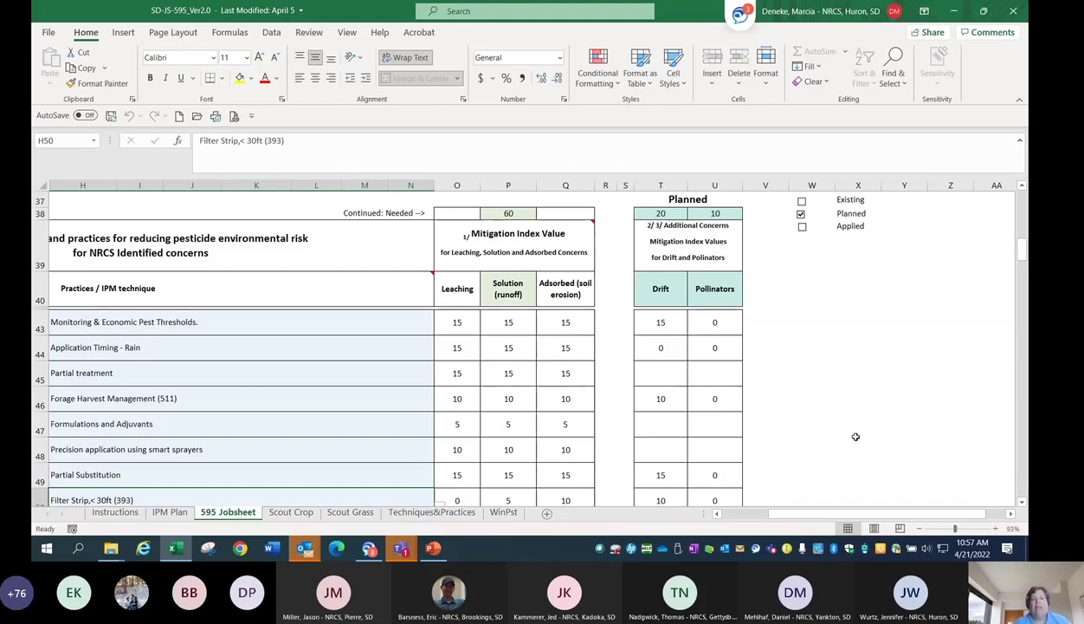
pyautogui.scroll(-2, 287, 462)
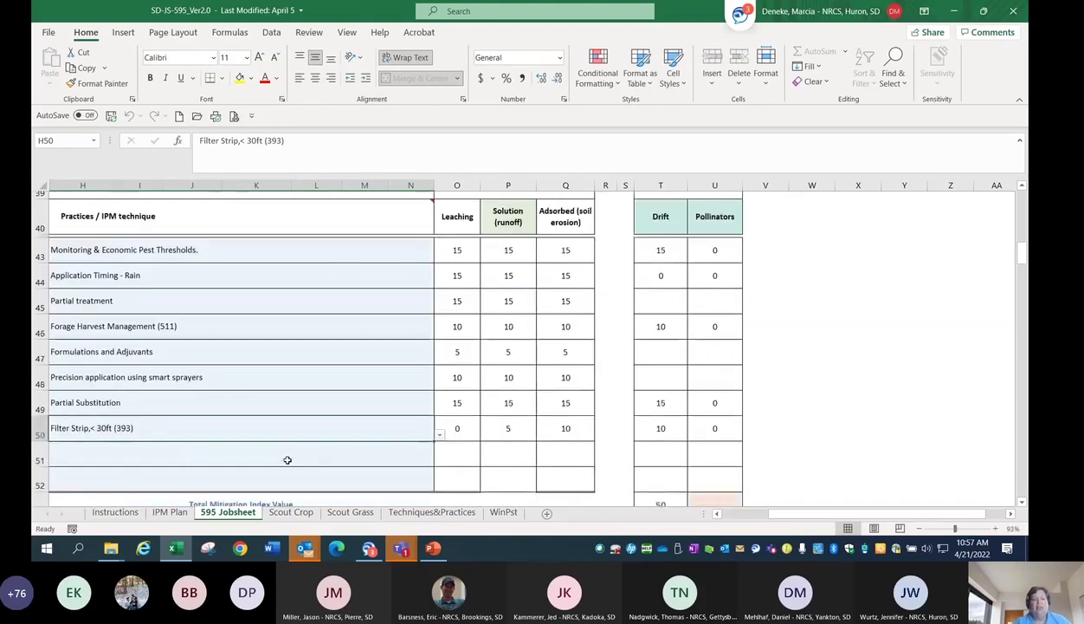
pyautogui.scroll(-1, 112, 458)
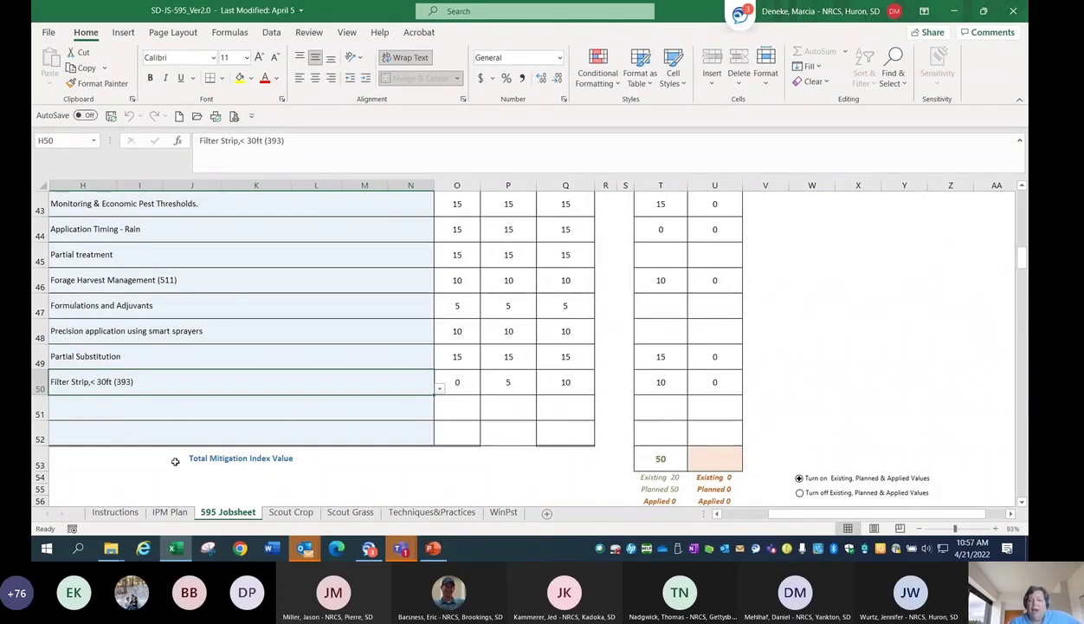
pyautogui.scroll(2, 827, 423)
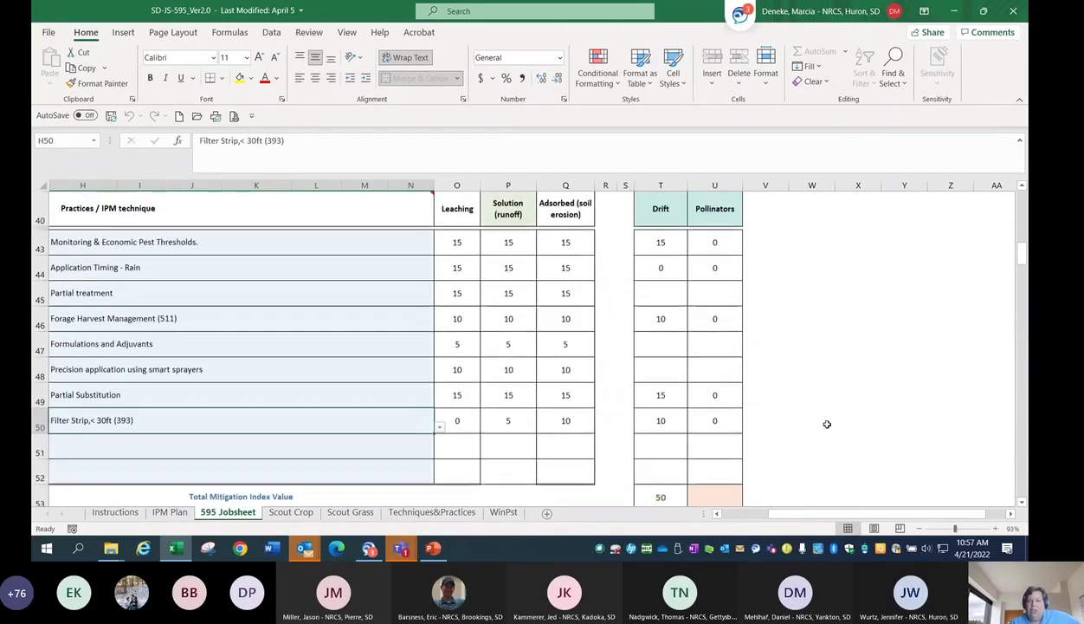
# Show the additional mitigation concern values for Existing and Applied practices, and switch back to Planned
pyautogui.scroll(1, 827, 423)
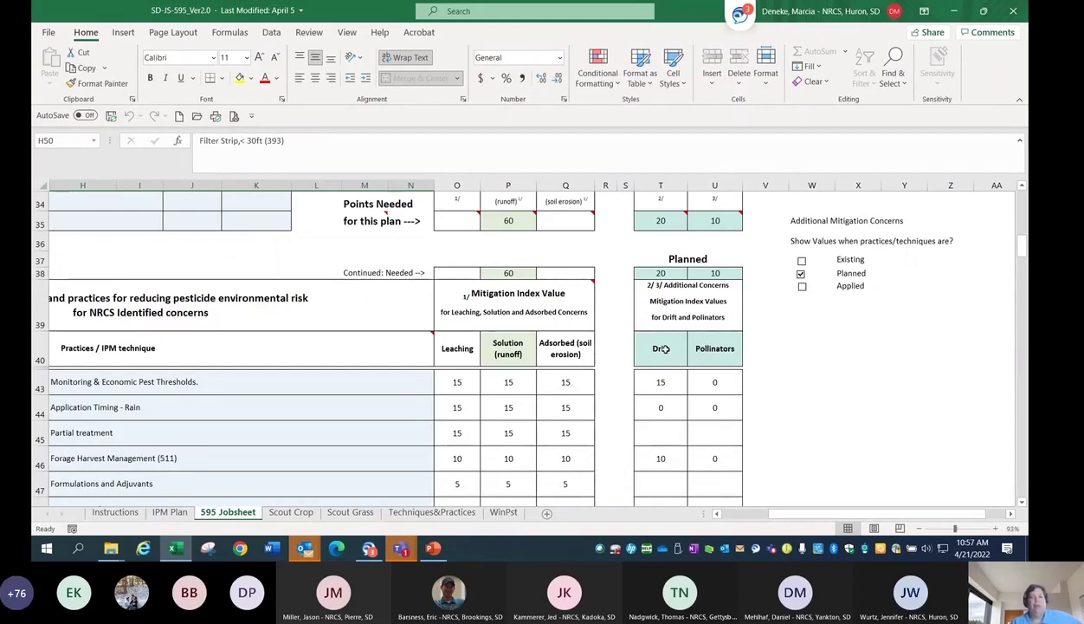
pyautogui.click(802, 261)
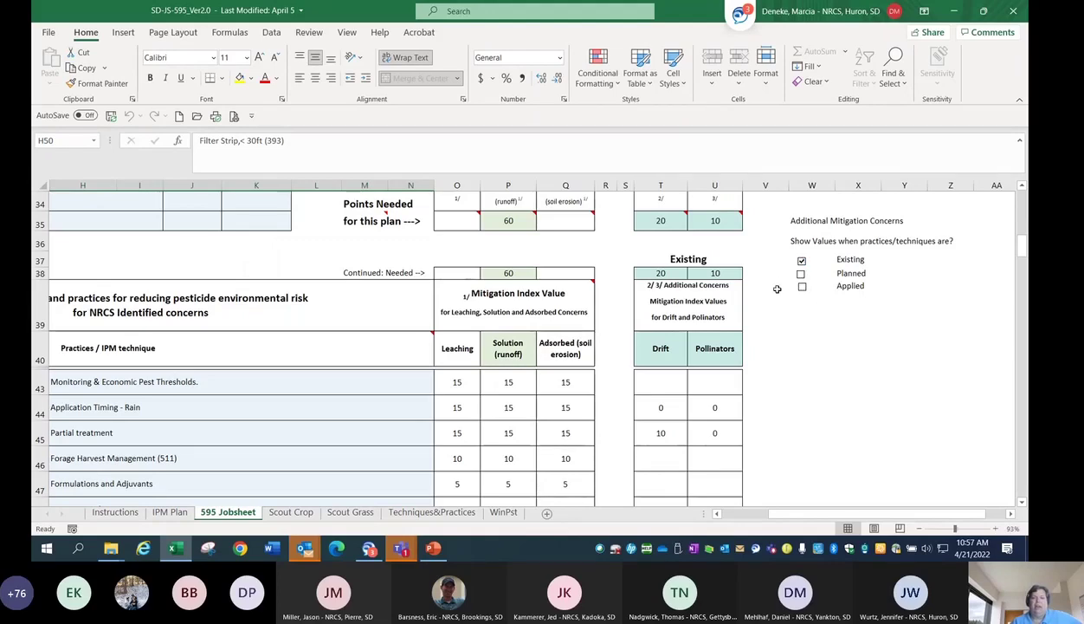
pyautogui.click(802, 288)
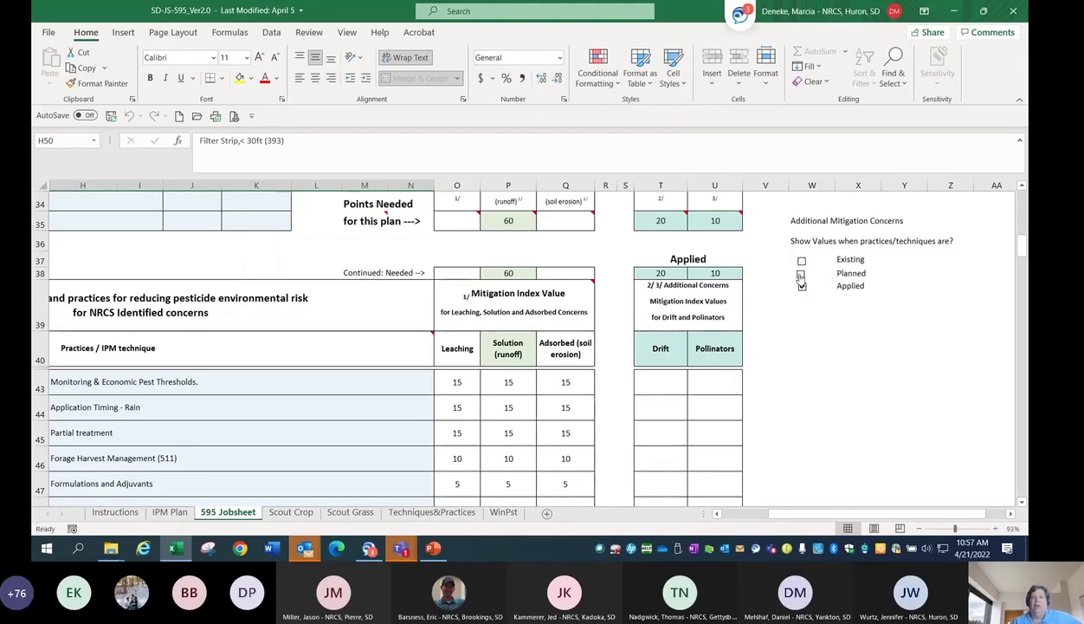
pyautogui.click(802, 274)
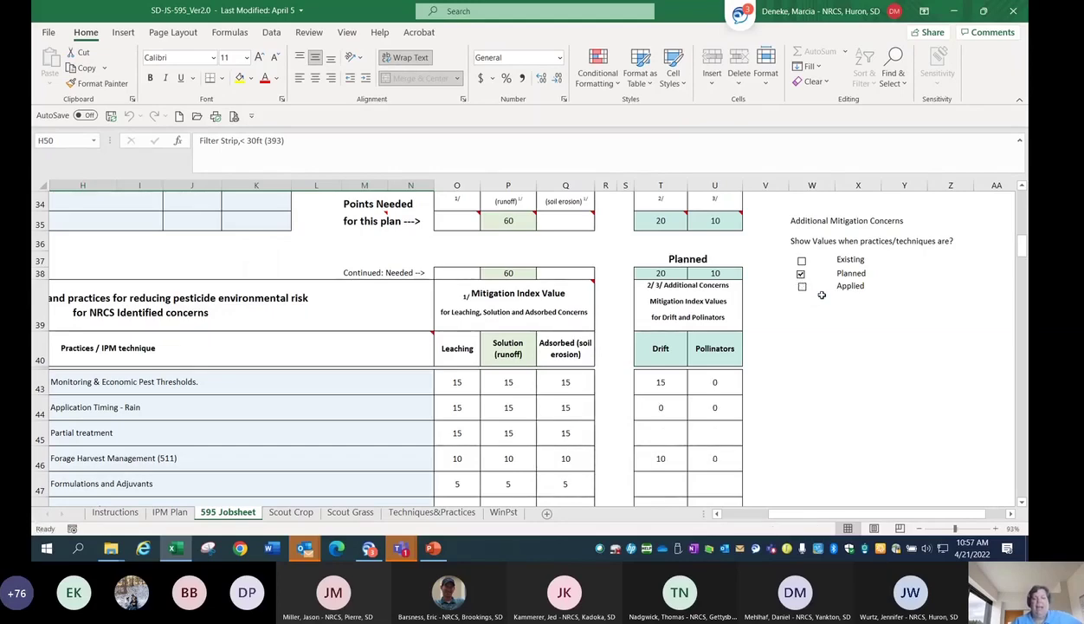
# Turn off the Existing, Planned & Applied Values beneath the Total Mitigation Index Value and turn them on again
pyautogui.scroll(-3, 791, 365)
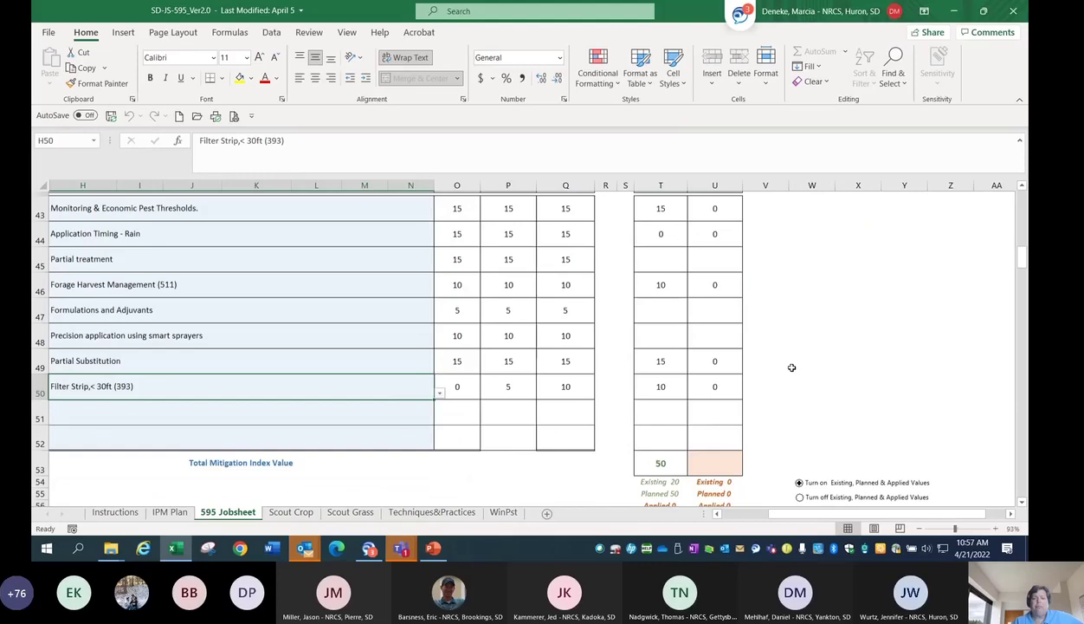
pyautogui.scroll(-1, 791, 367)
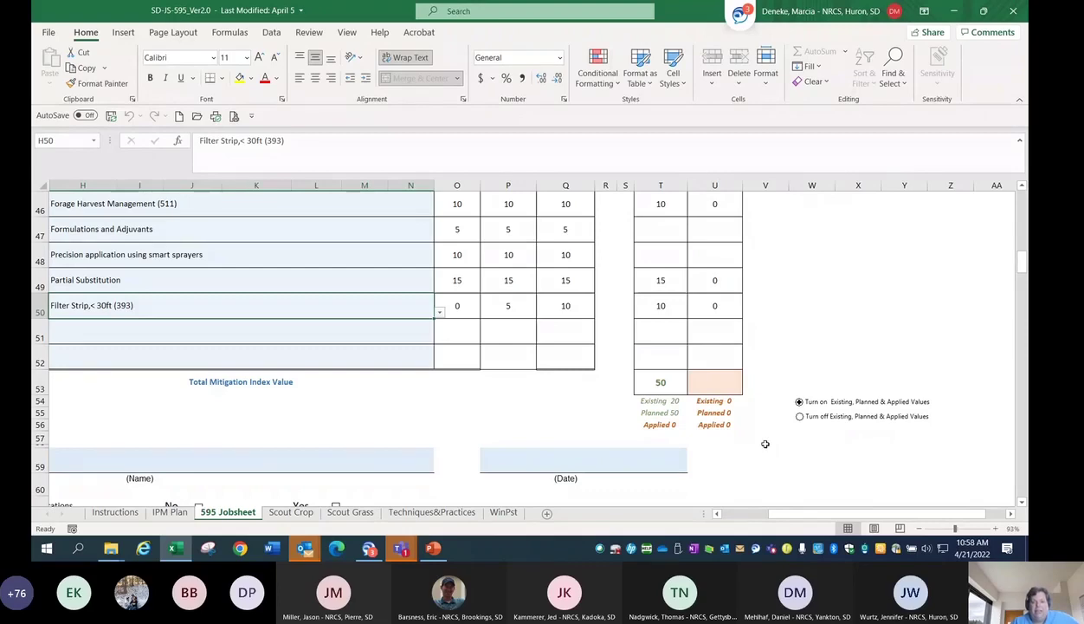
pyautogui.click(802, 421)
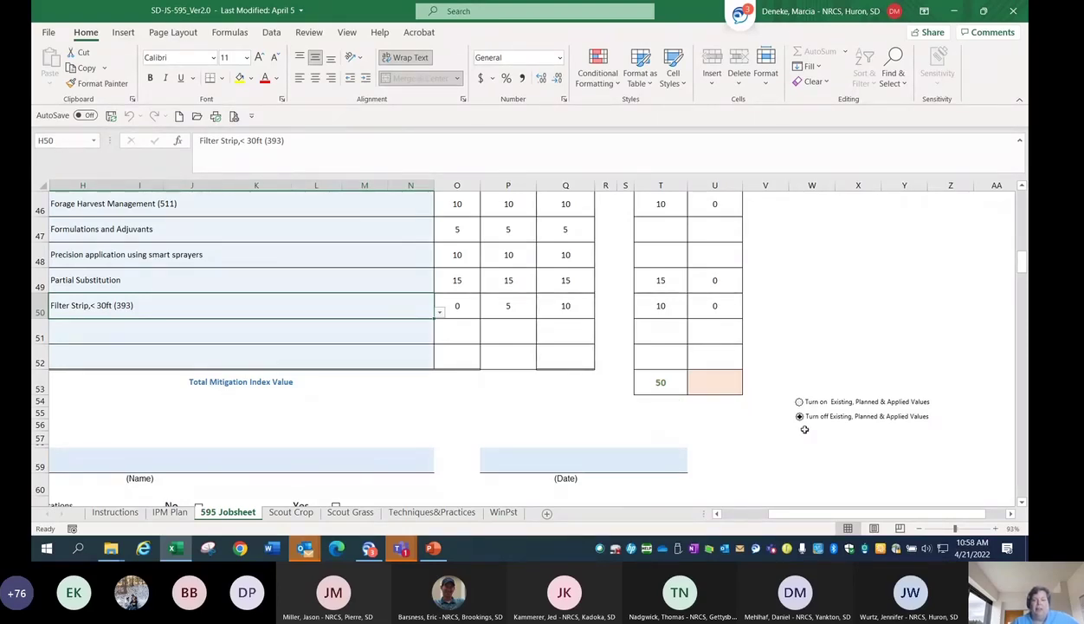
pyautogui.click(799, 402)
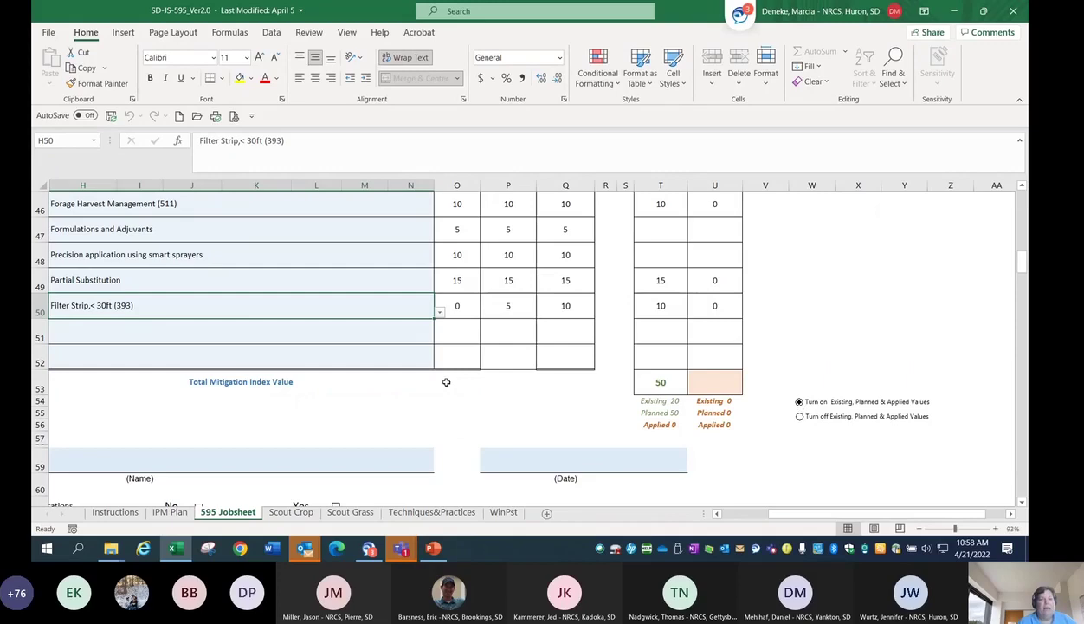
# Read the Practices / IPM technique note, consult the requirements on the Techniques&Practices sheet, and return to the 595 Jobsheet
pyautogui.scroll(4, 446, 354)
pyautogui.scroll(1, 447, 355)
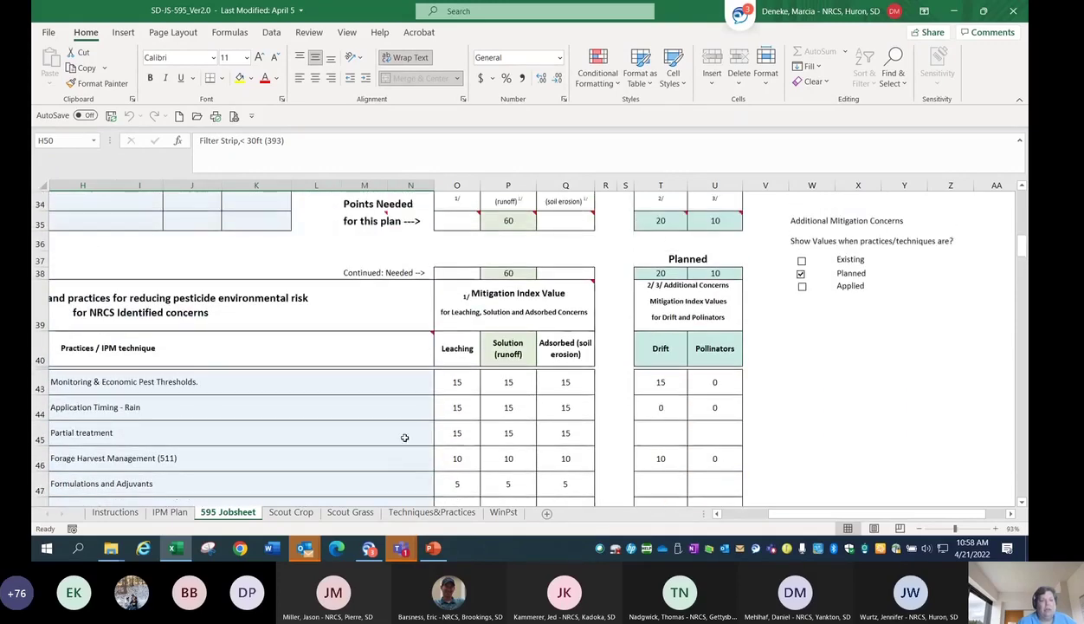
pyautogui.moveTo(430, 336)
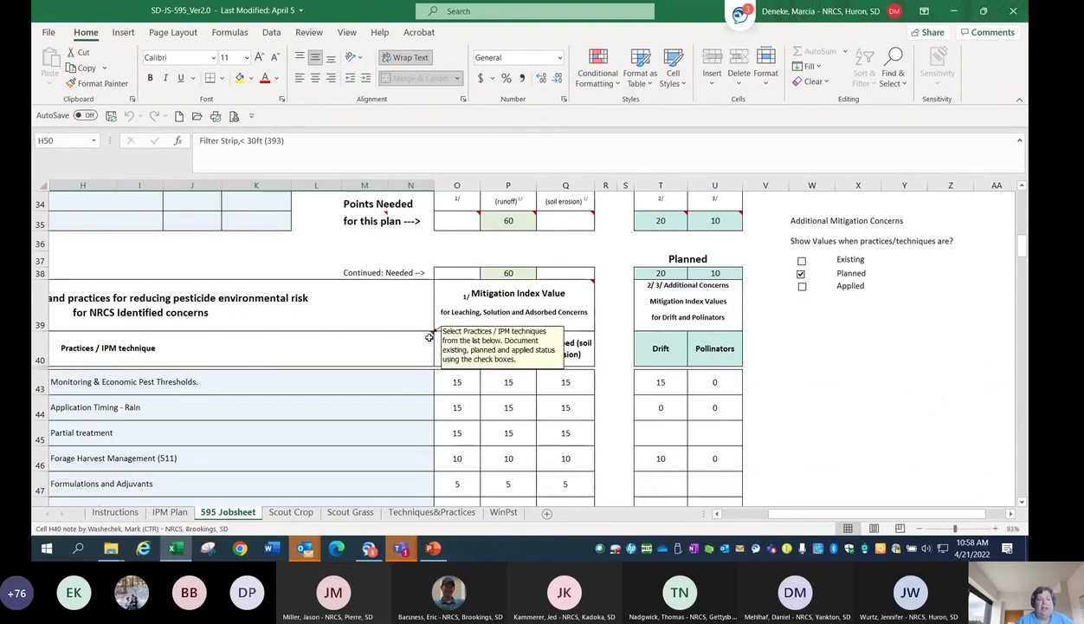
pyautogui.click(431, 512)
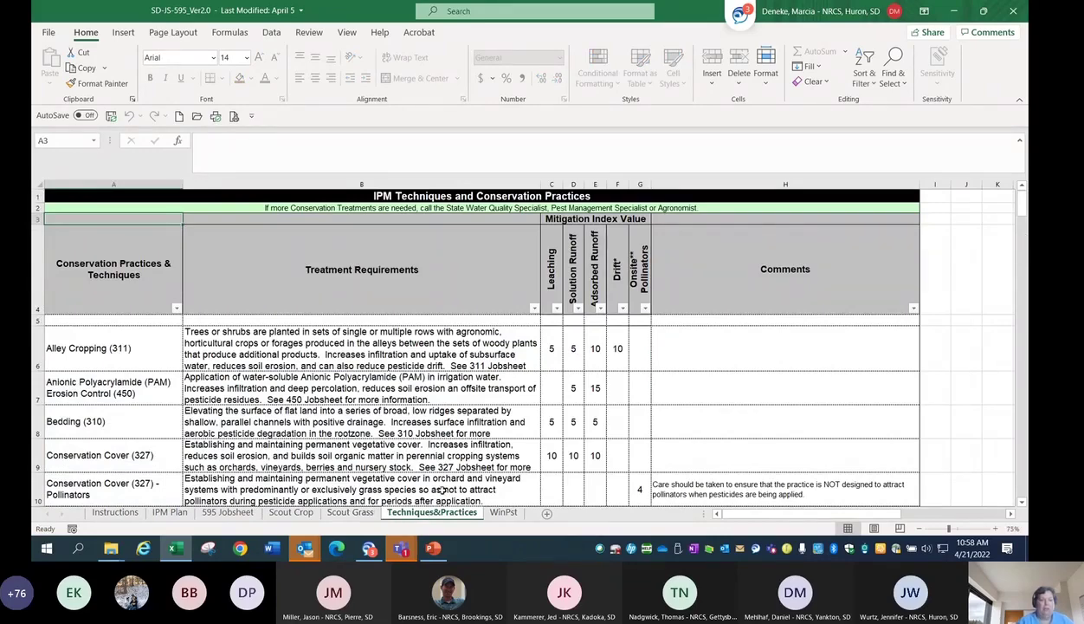
pyautogui.click(230, 513)
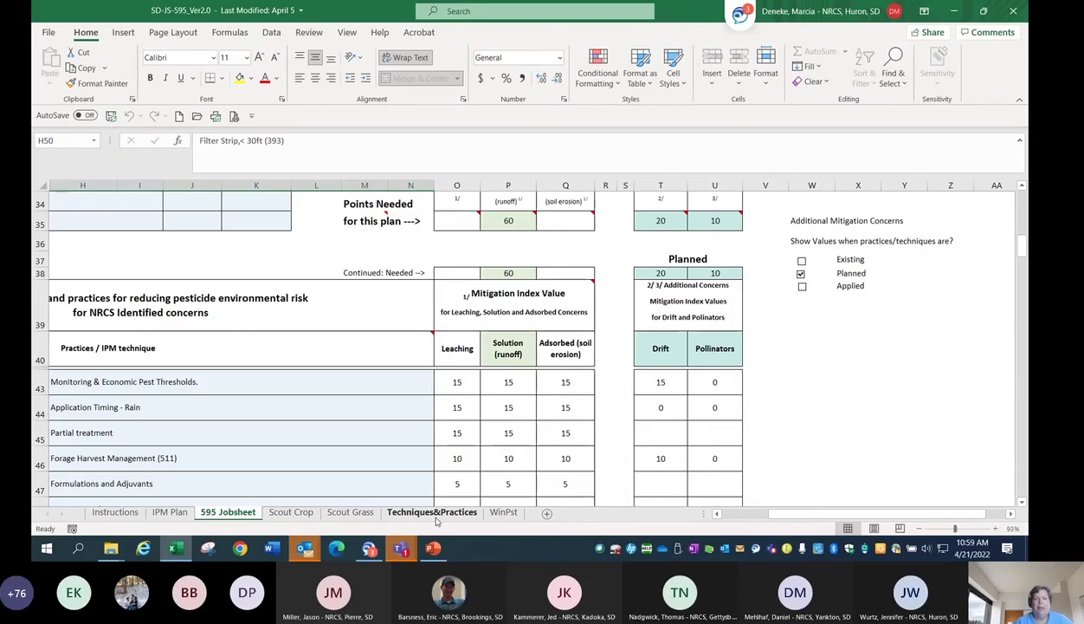
# Examine the Mitigation Index Value note and compare the points needed for the plan with the practice values and totals
pyautogui.scroll(2, 505, 407)
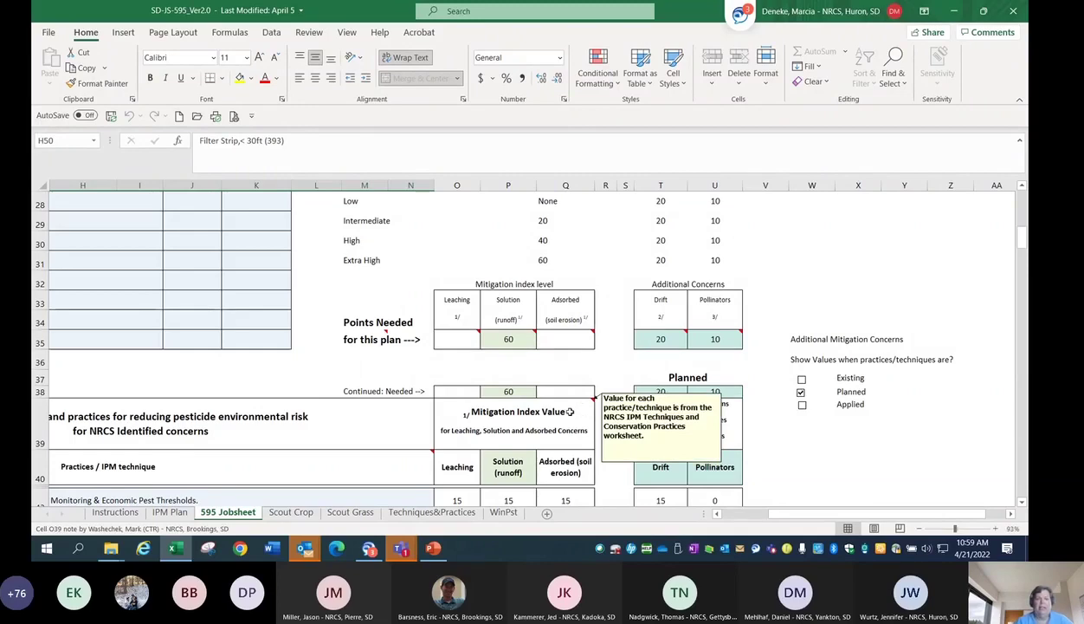
pyautogui.moveTo(515, 340)
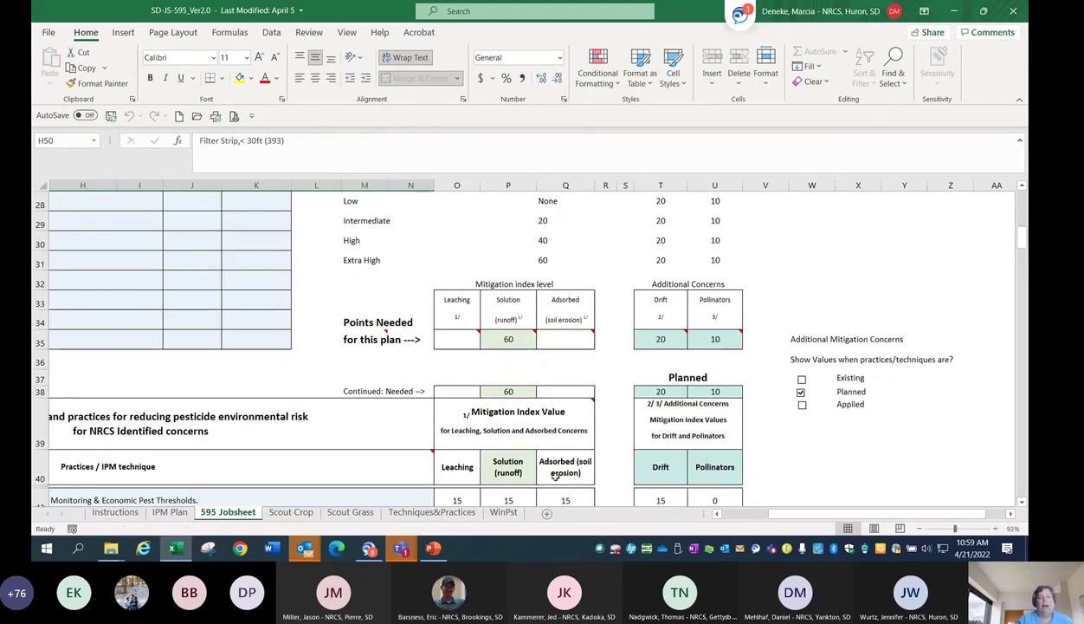
pyautogui.scroll(-2, 547, 468)
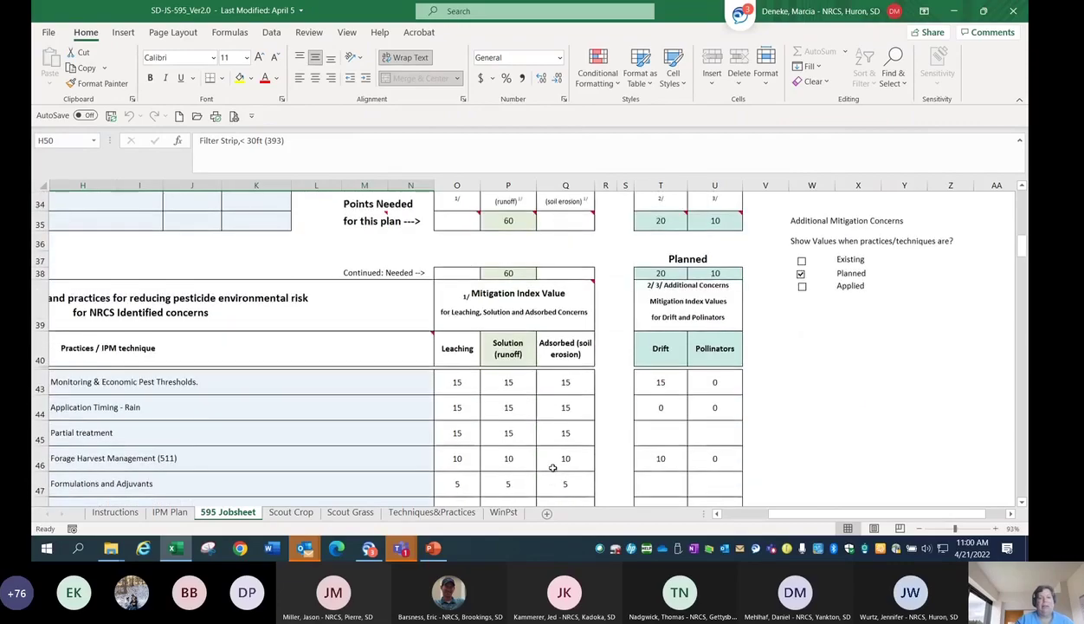
pyautogui.scroll(-1, 553, 468)
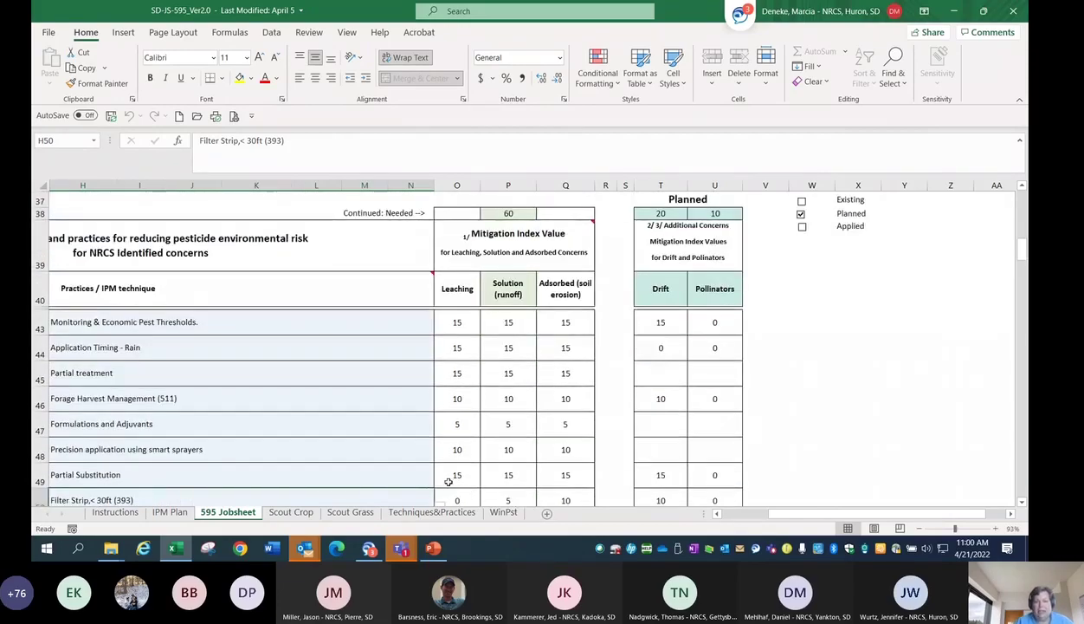
pyautogui.scroll(-1, 496, 455)
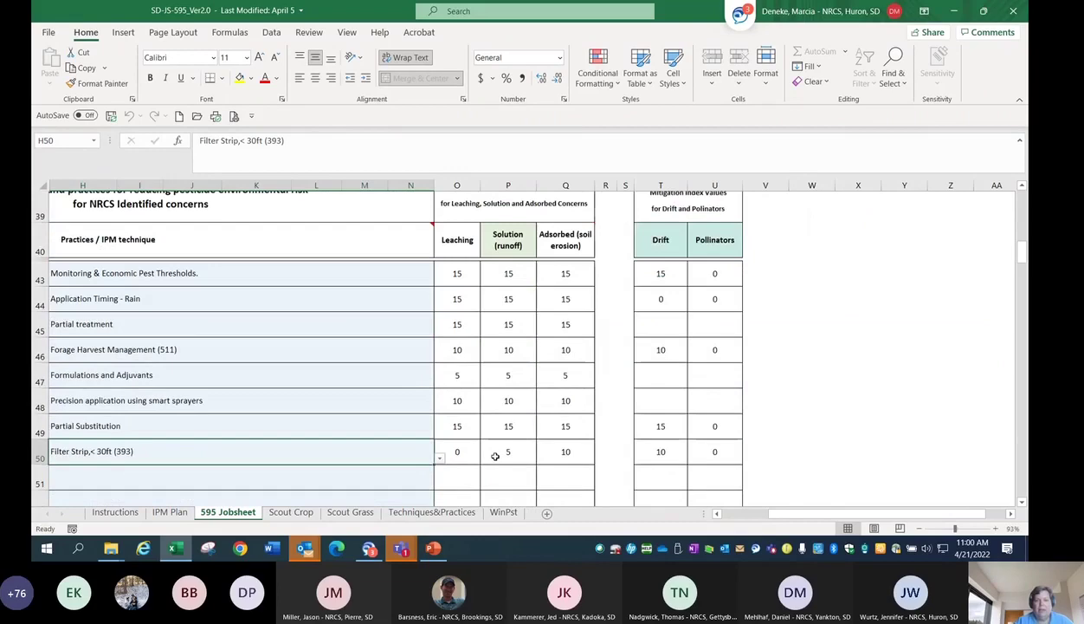
pyautogui.scroll(-1, 495, 456)
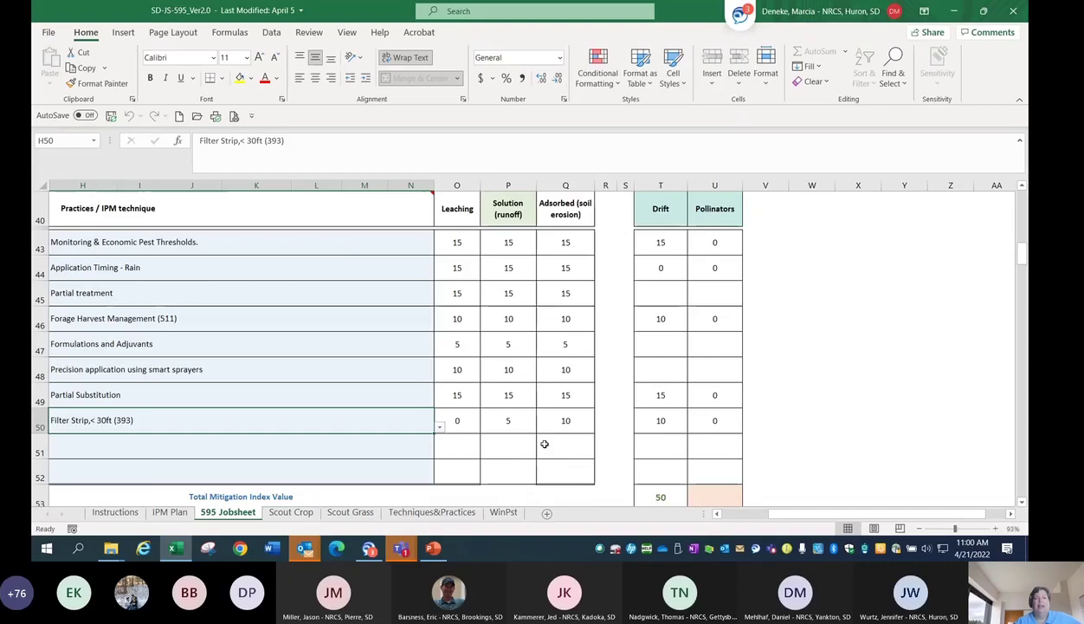
pyautogui.scroll(4, 545, 443)
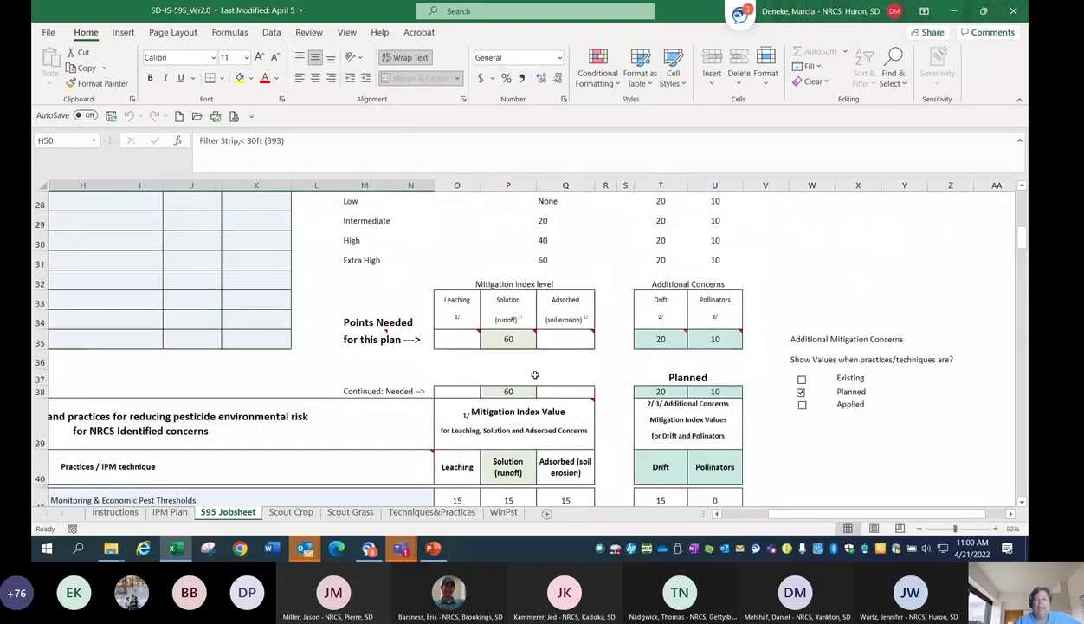
pyautogui.scroll(-2, 549, 447)
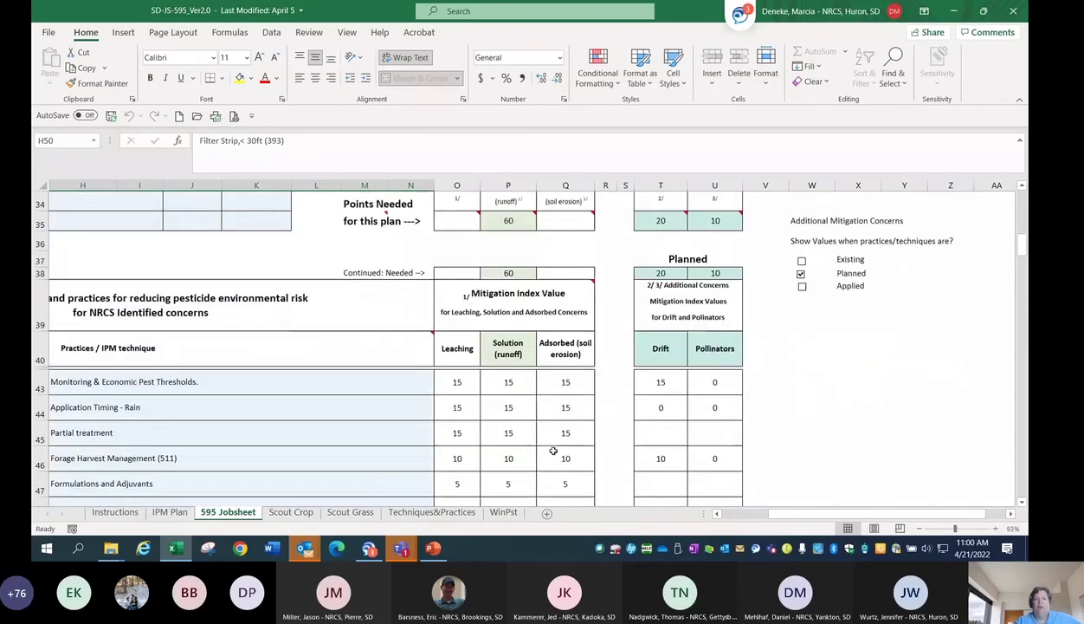
pyautogui.scroll(-3, 554, 451)
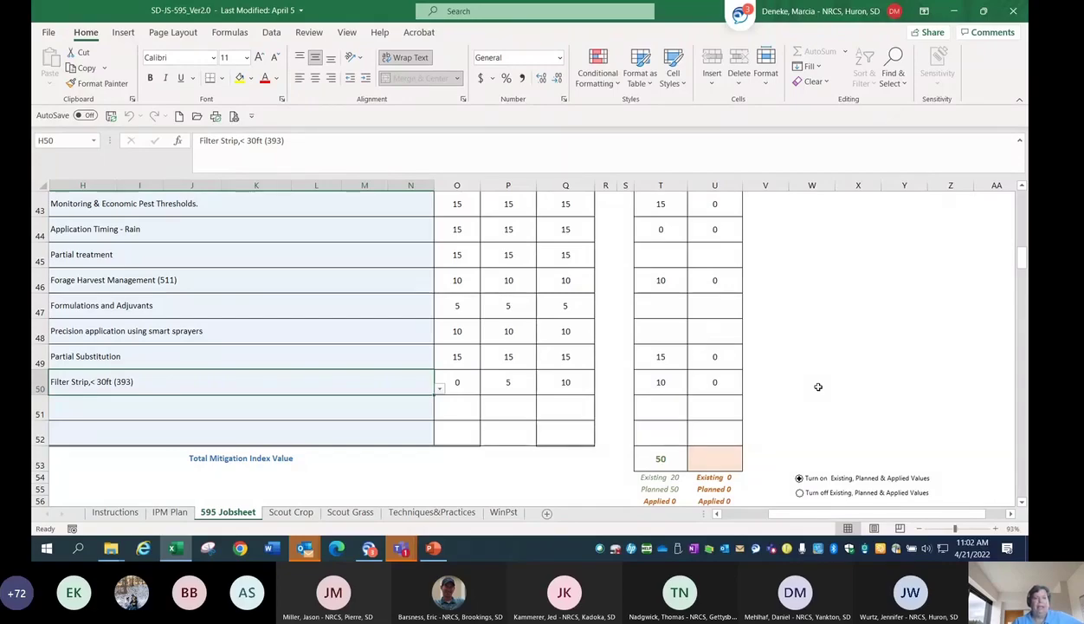
pyautogui.scroll(6, 818, 387)
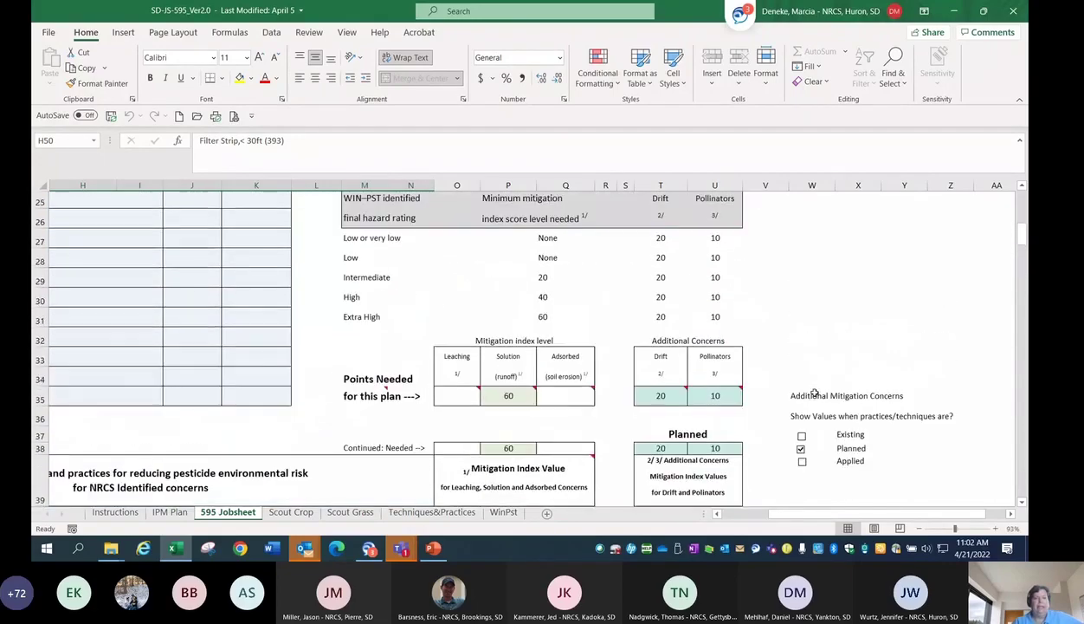
# Load new WIN-PST data from the InteractionData_test file into the 595 Jobsheet, replacing the existing data
pyautogui.scroll(4, 815, 392)
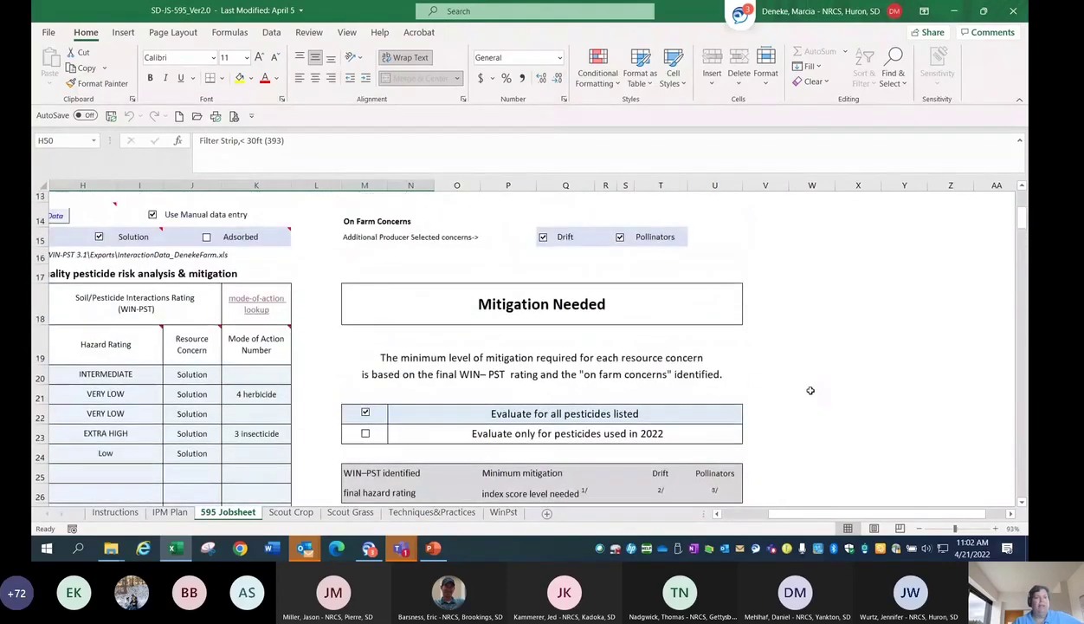
pyautogui.scroll(2, 811, 389)
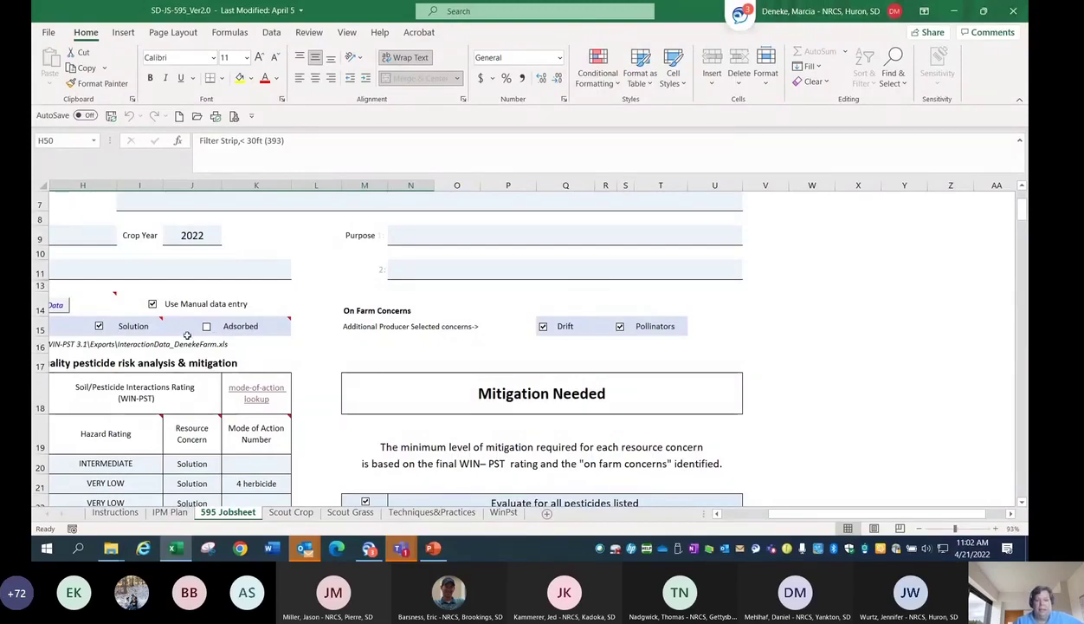
pyautogui.moveTo(823, 511); pyautogui.dragTo(784, 513)
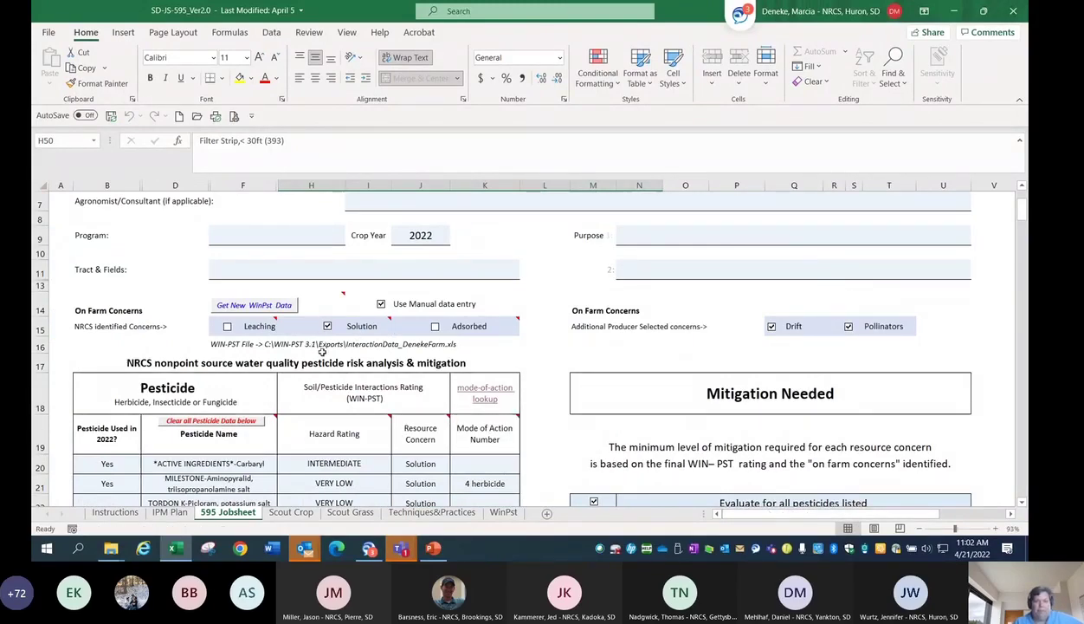
pyautogui.click(250, 306)
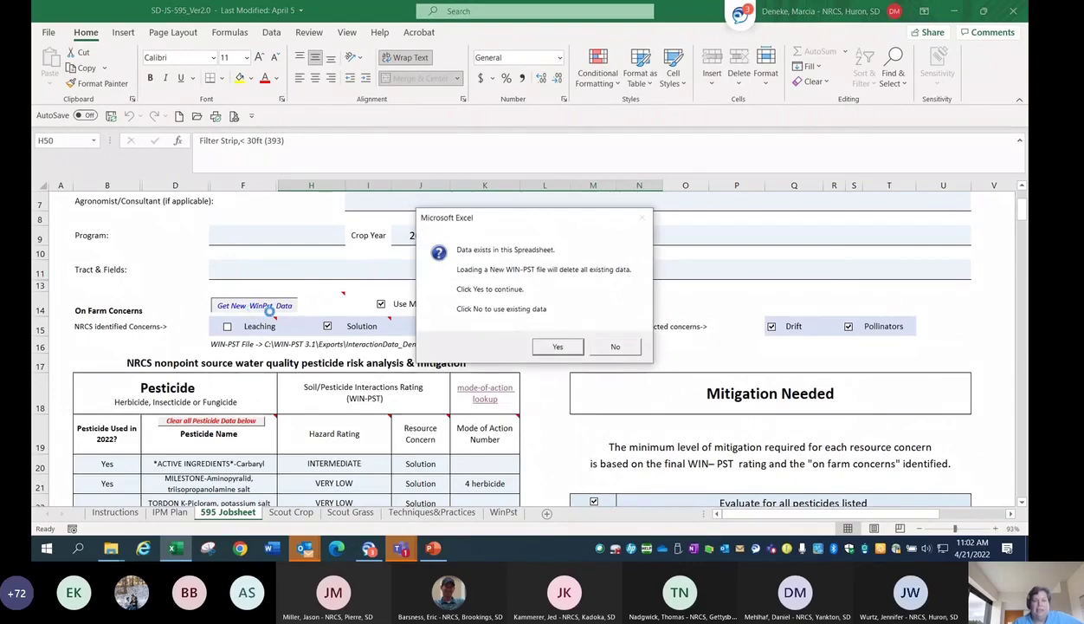
pyautogui.click(556, 346)
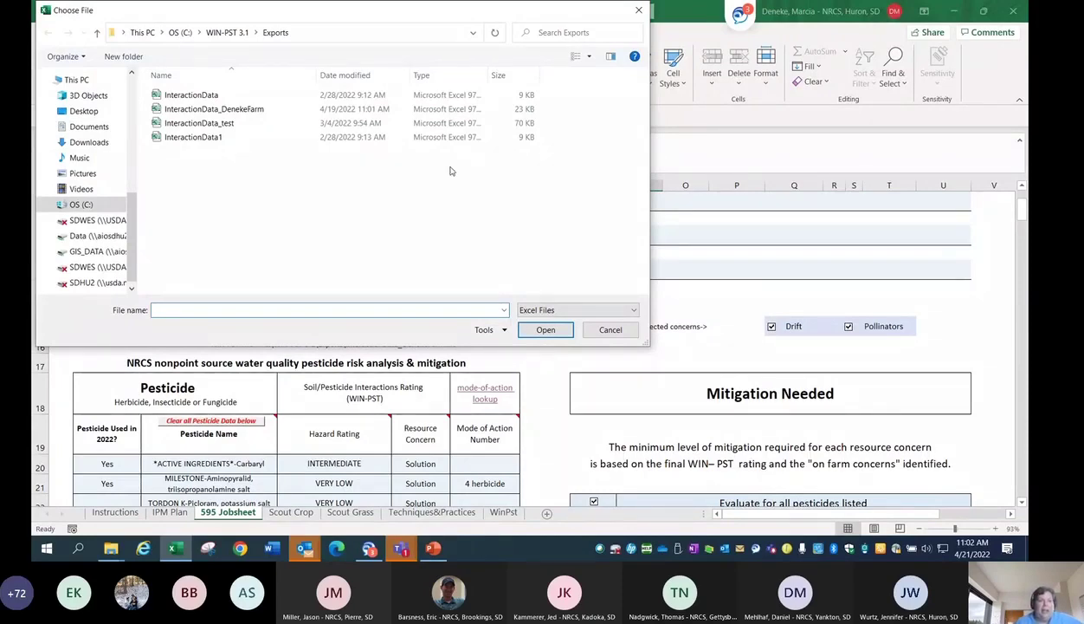
pyautogui.click(209, 125)
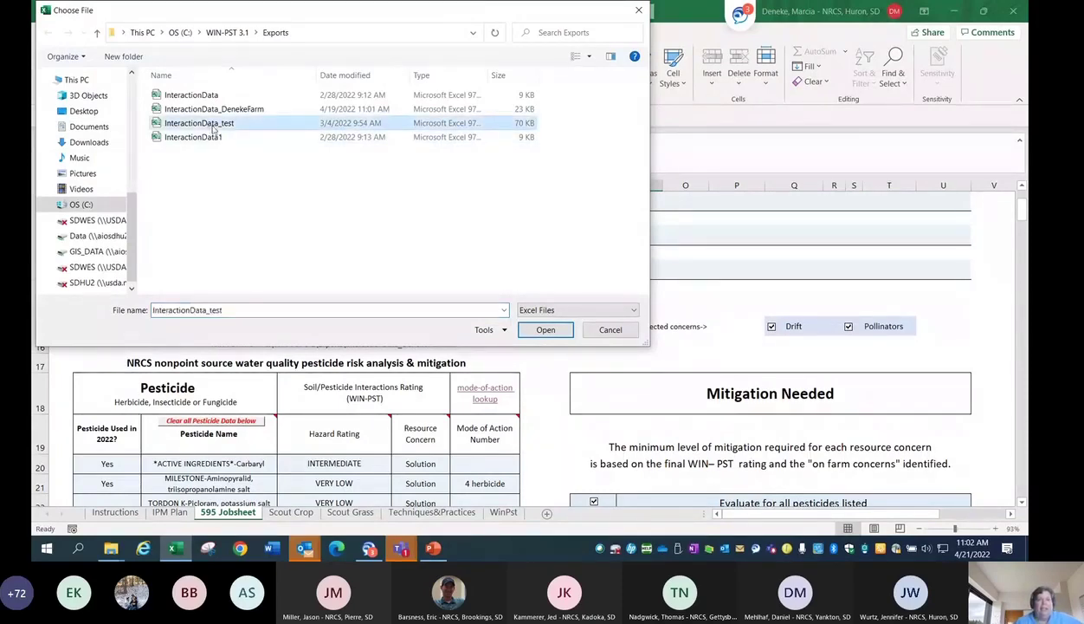
pyautogui.click(545, 330)
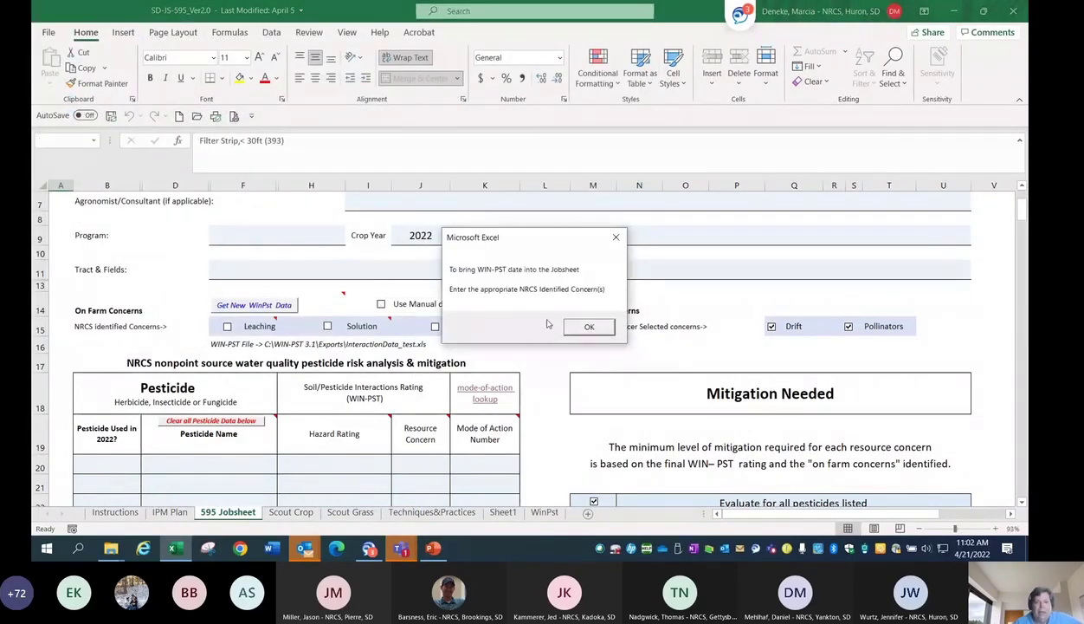
pyautogui.click(576, 330)
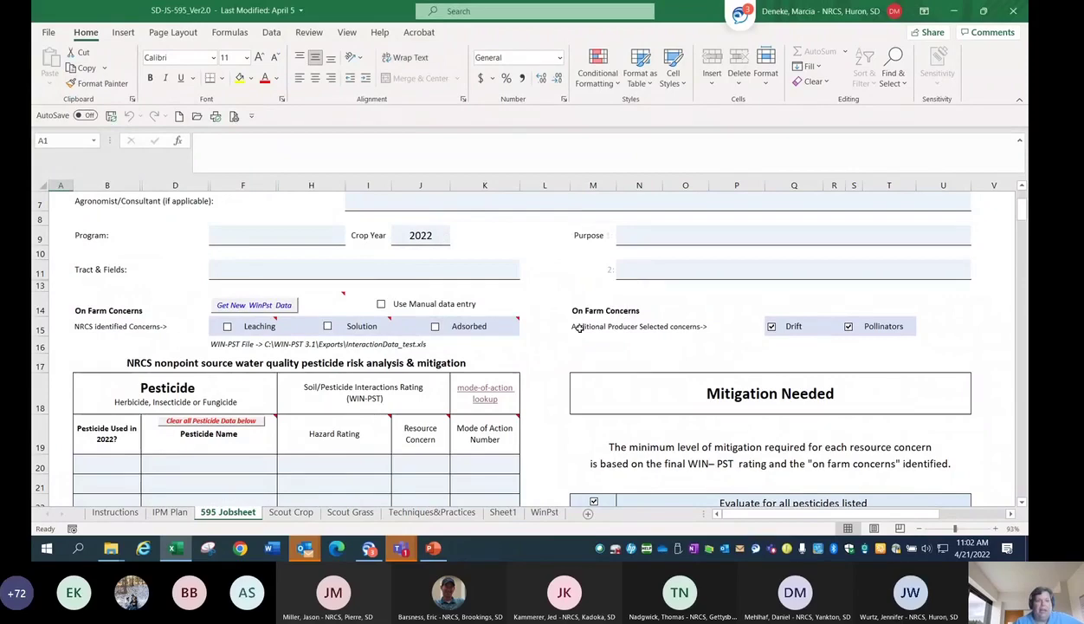
# Select Leaching, Solution and Adsorbed as the NRCS identified concerns to bring the WIN-PST data into the jobsheet
pyautogui.moveTo(229, 336)
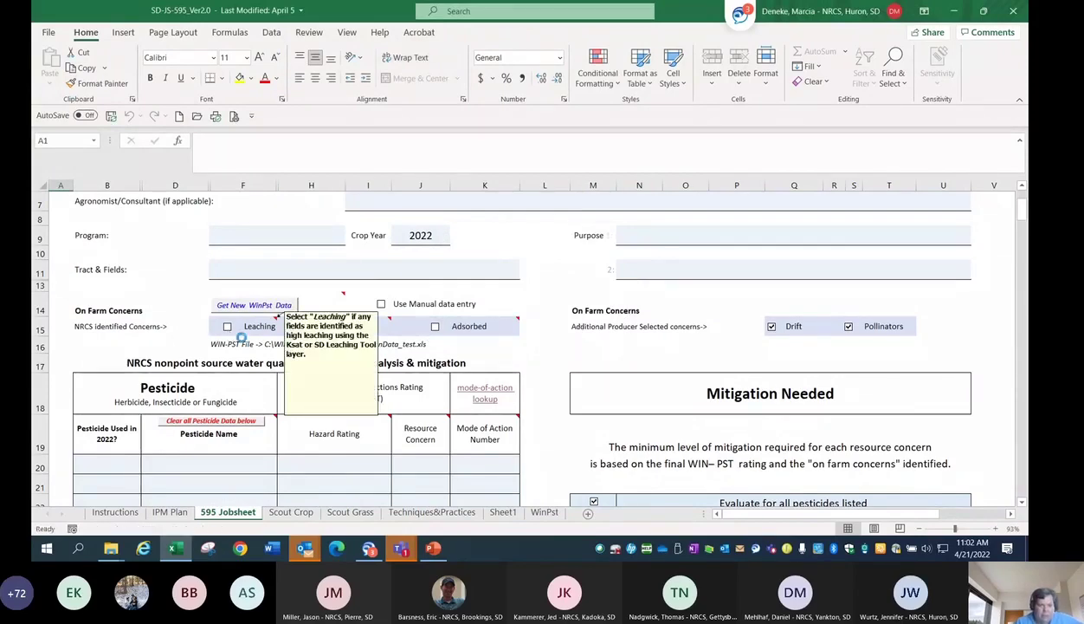
pyautogui.click(241, 337)
pyautogui.click(368, 337)
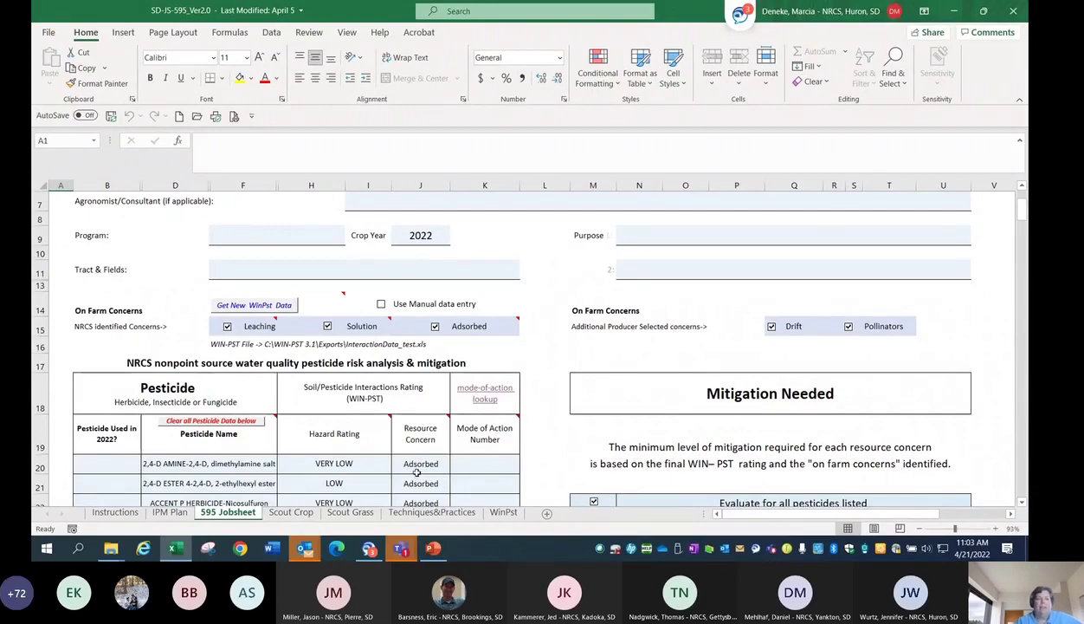
# Check the imported pesticides and hazard ratings, including the extra rows on page 3, and return to page 1
pyautogui.scroll(-5, 416, 472)
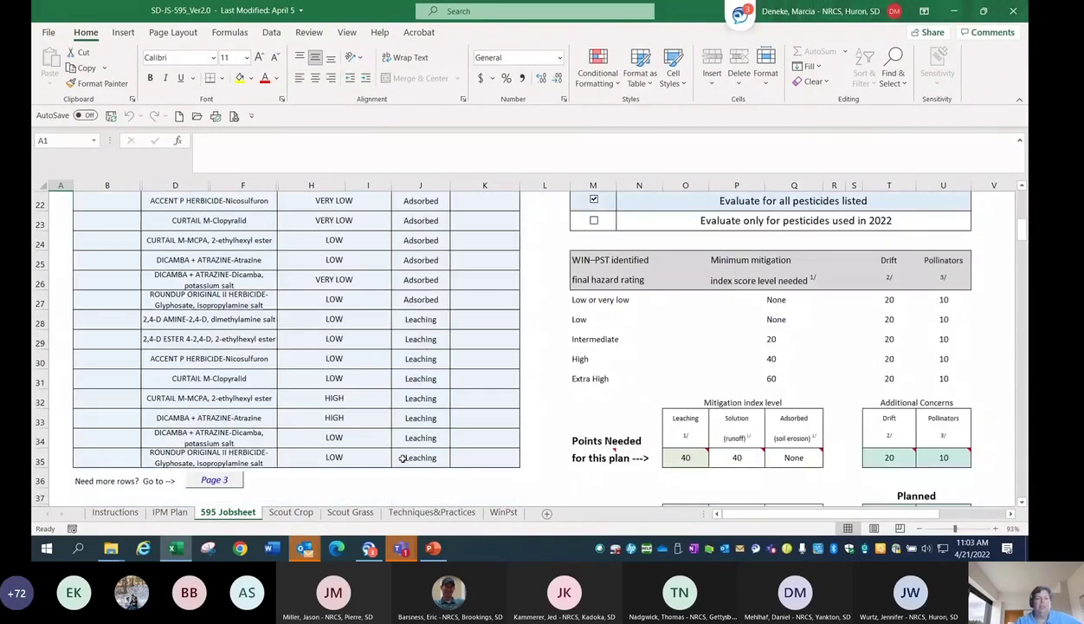
pyautogui.scroll(-2, 402, 459)
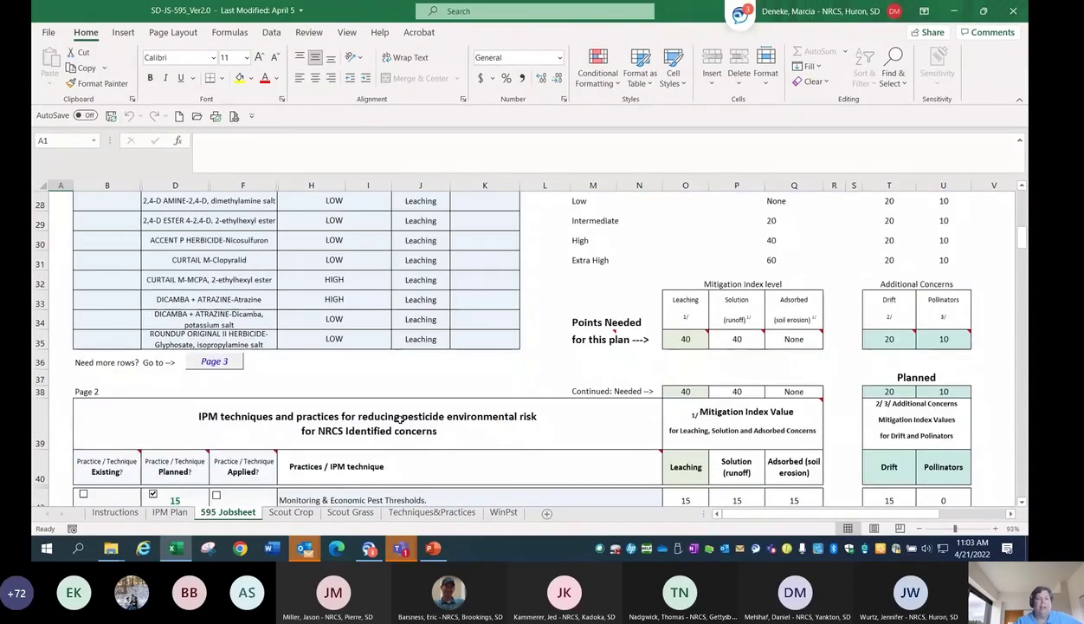
pyautogui.scroll(1, 404, 406)
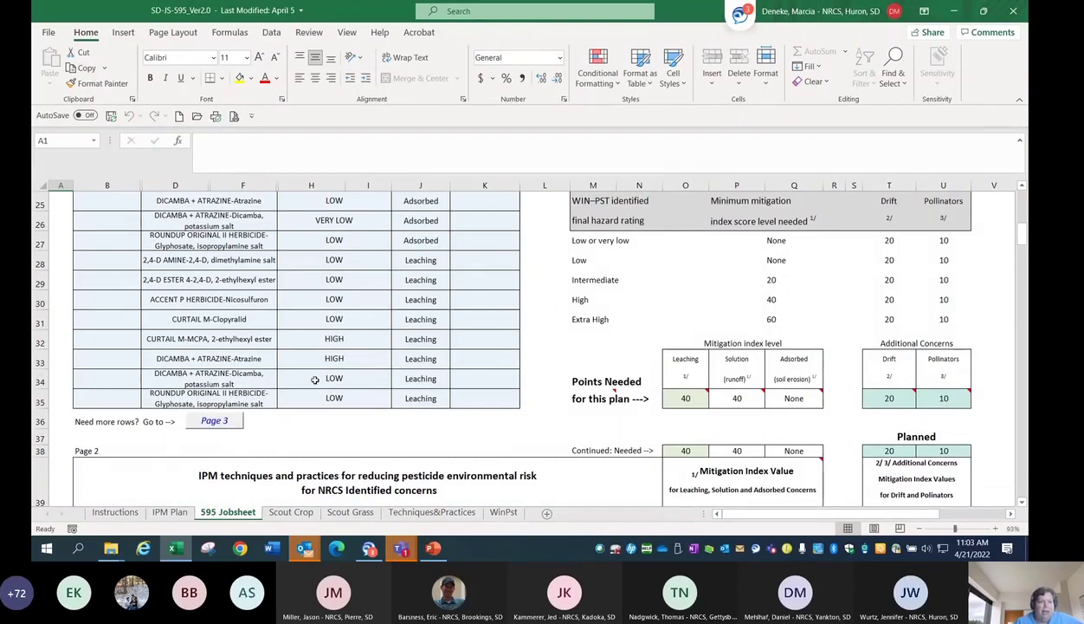
pyautogui.scroll(1, 315, 380)
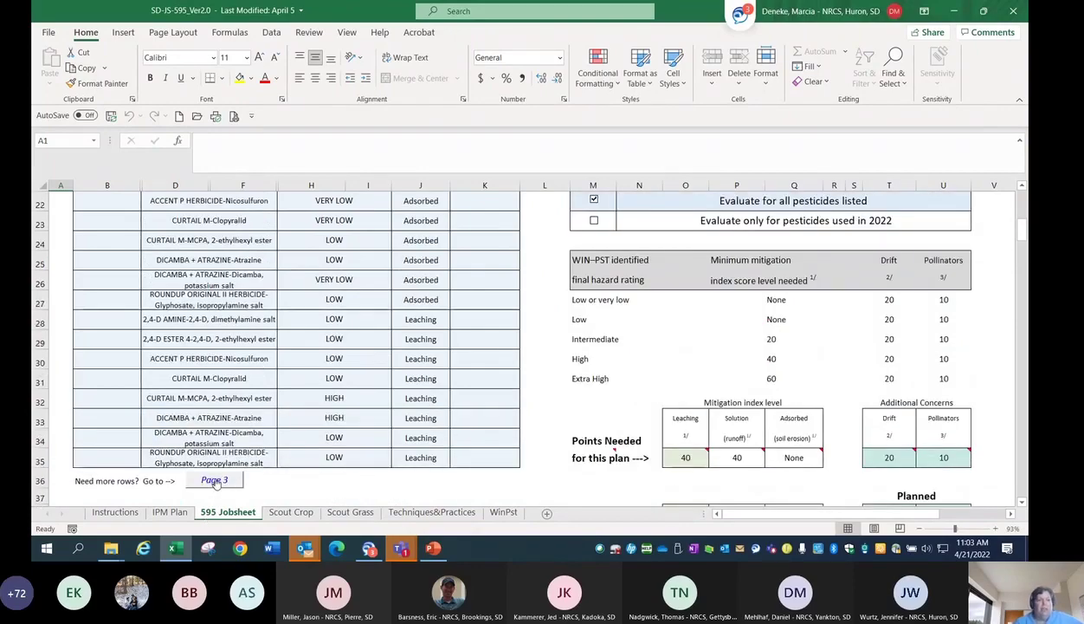
pyautogui.click(214, 480)
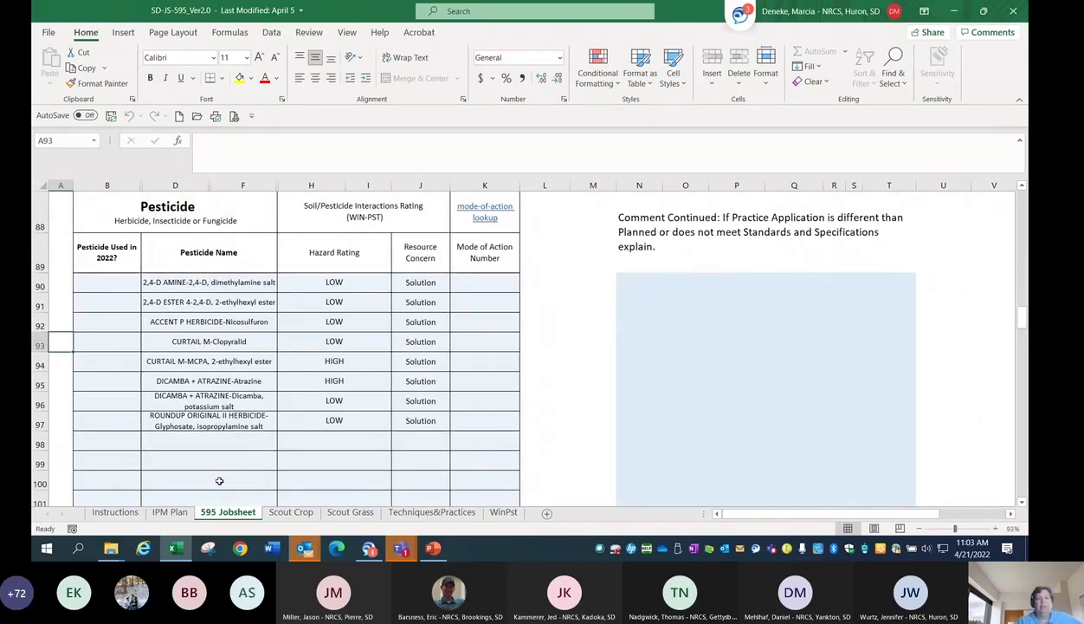
pyautogui.scroll(3, 256, 433)
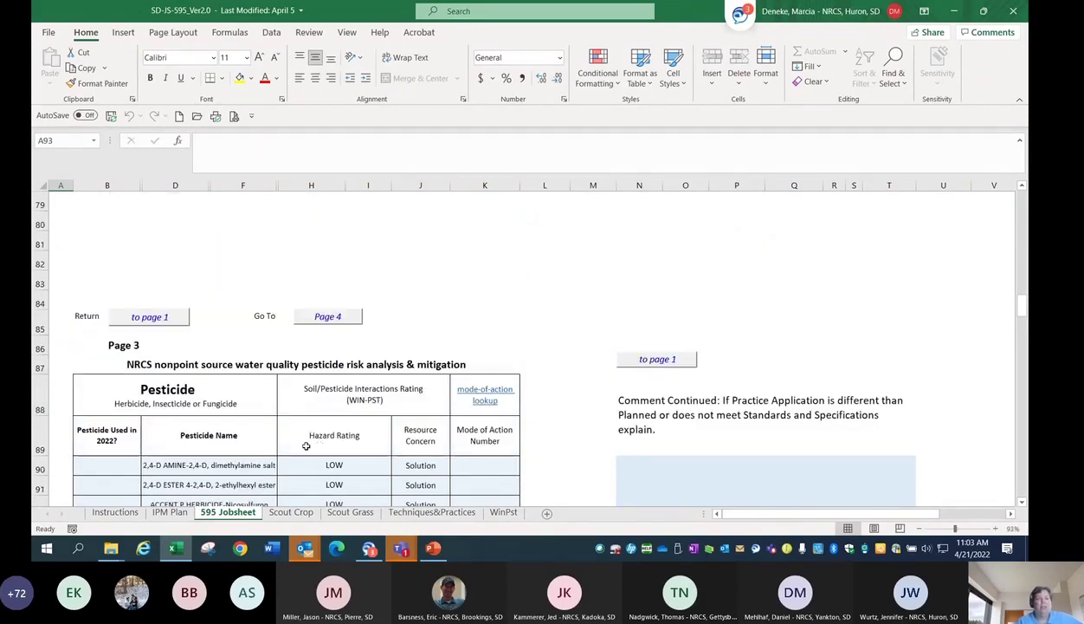
pyautogui.click(149, 317)
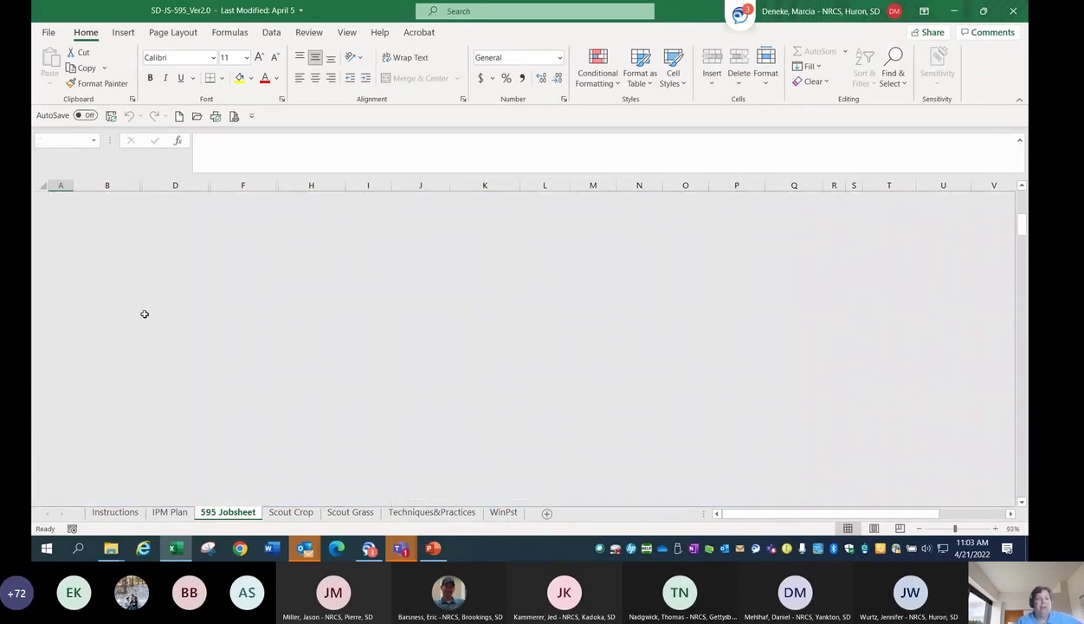
# Read the note on entering the Mode of Action and review the pesticide table on page 1 of the jobsheet
pyautogui.scroll(1, 262, 473)
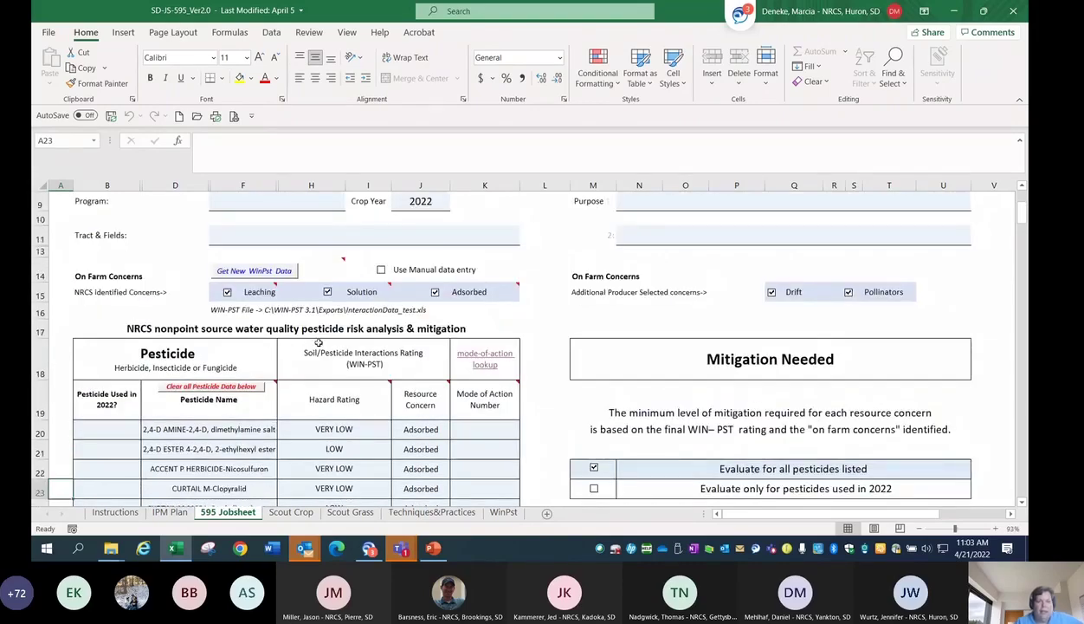
pyautogui.scroll(1, 271, 411)
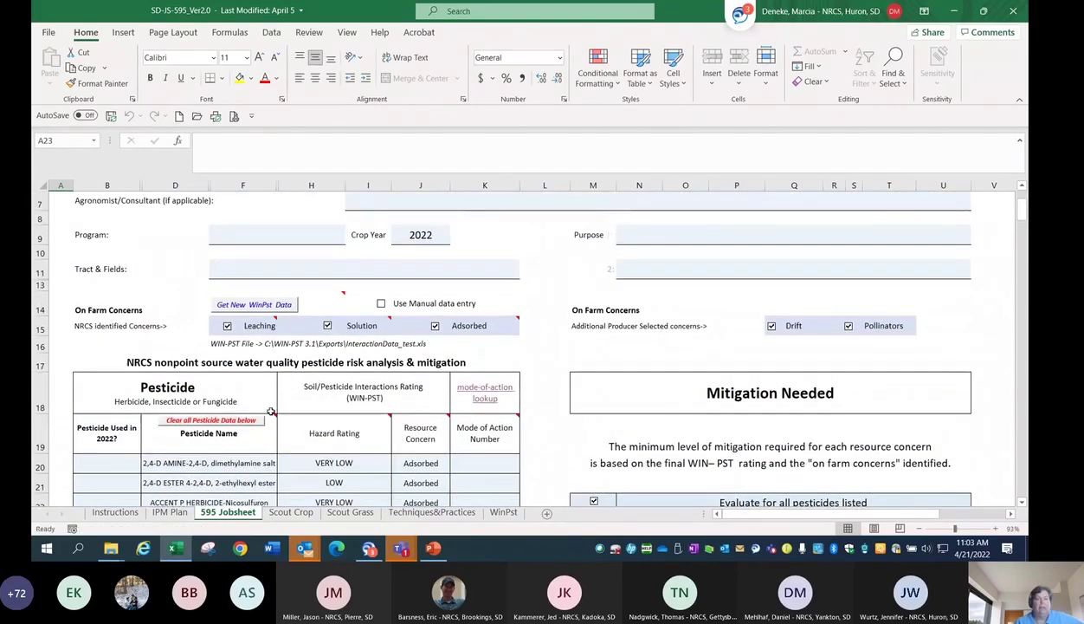
pyautogui.scroll(1, 271, 411)
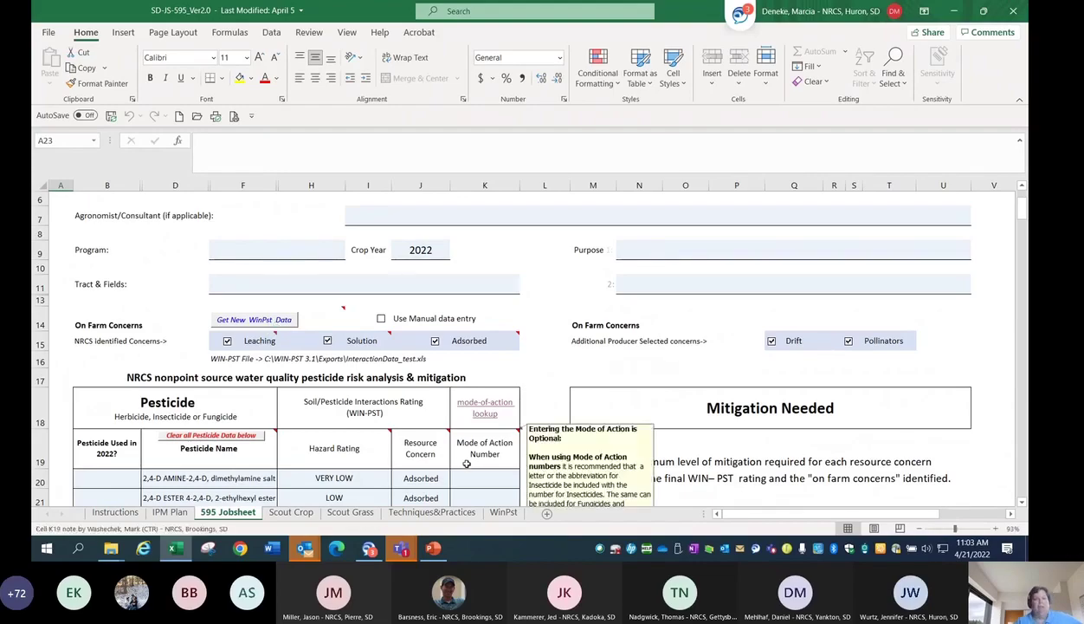
pyautogui.scroll(-2, 459, 460)
pyautogui.scroll(-1, 459, 460)
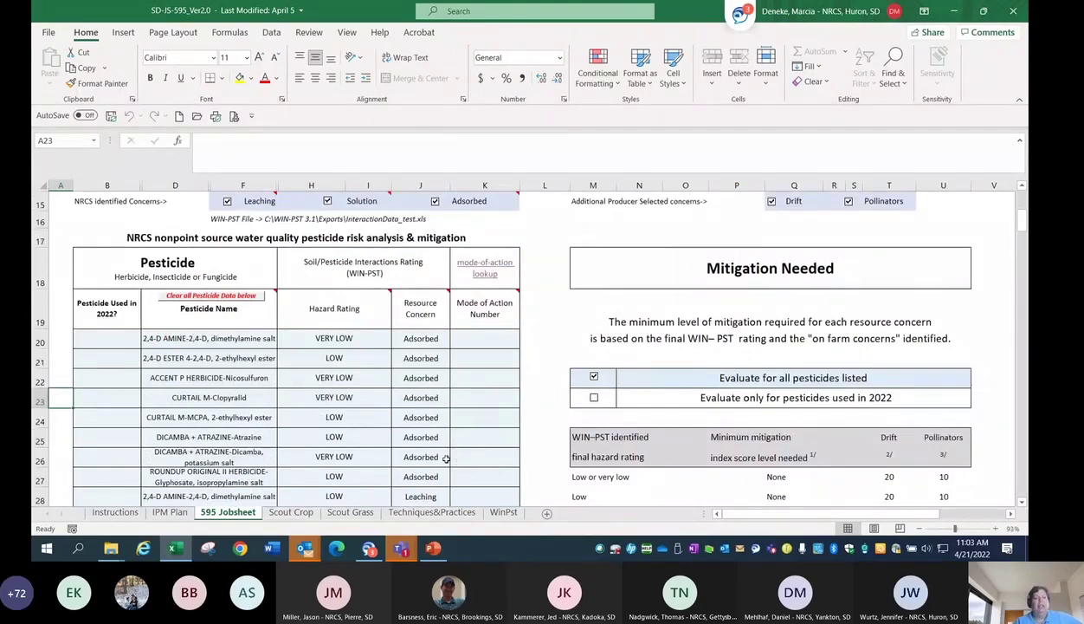
pyautogui.scroll(-1, 445, 459)
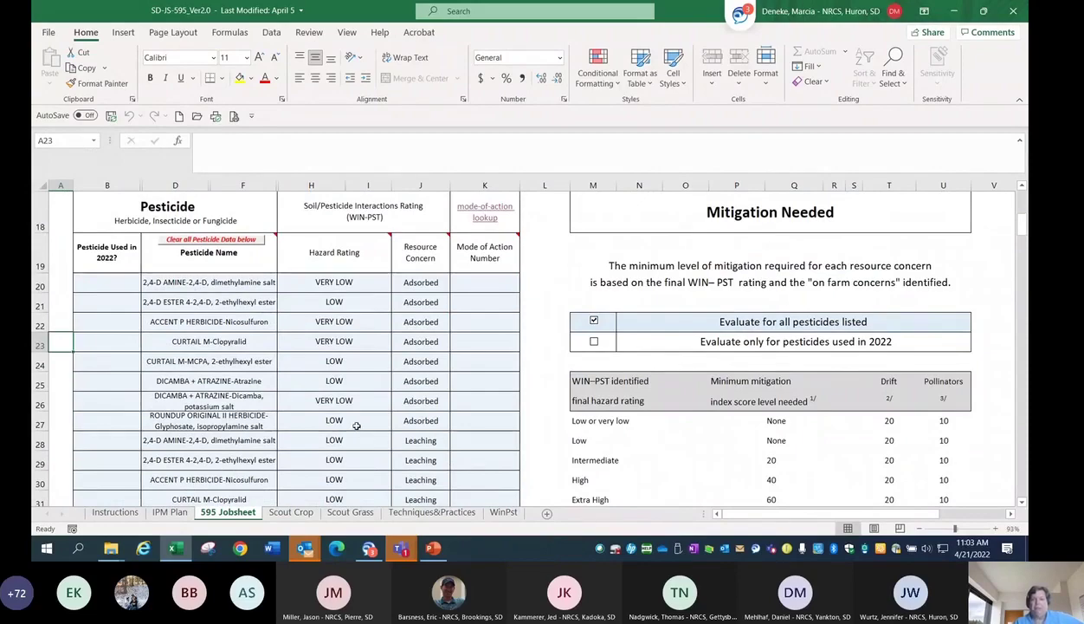
# Examine the IPM practices, Total Mitigation Index Value, planning assistance, certification and comment sections on page 2 of the jobsheet
pyautogui.scroll(-1, 351, 423)
pyautogui.scroll(-5, 351, 423)
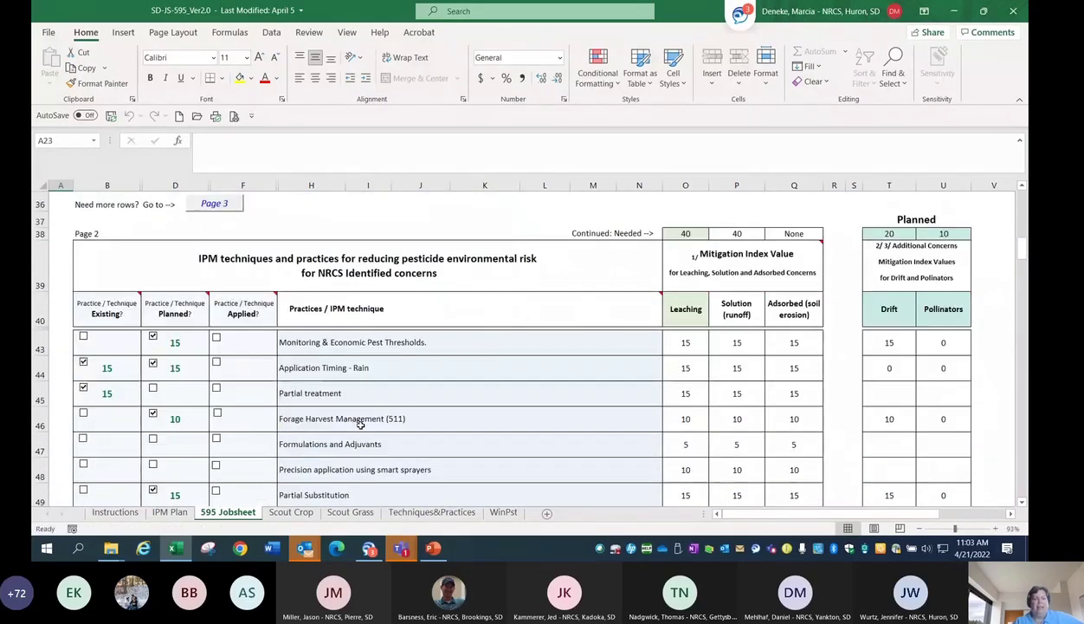
pyautogui.scroll(-1, 366, 418)
pyautogui.scroll(-2, 366, 419)
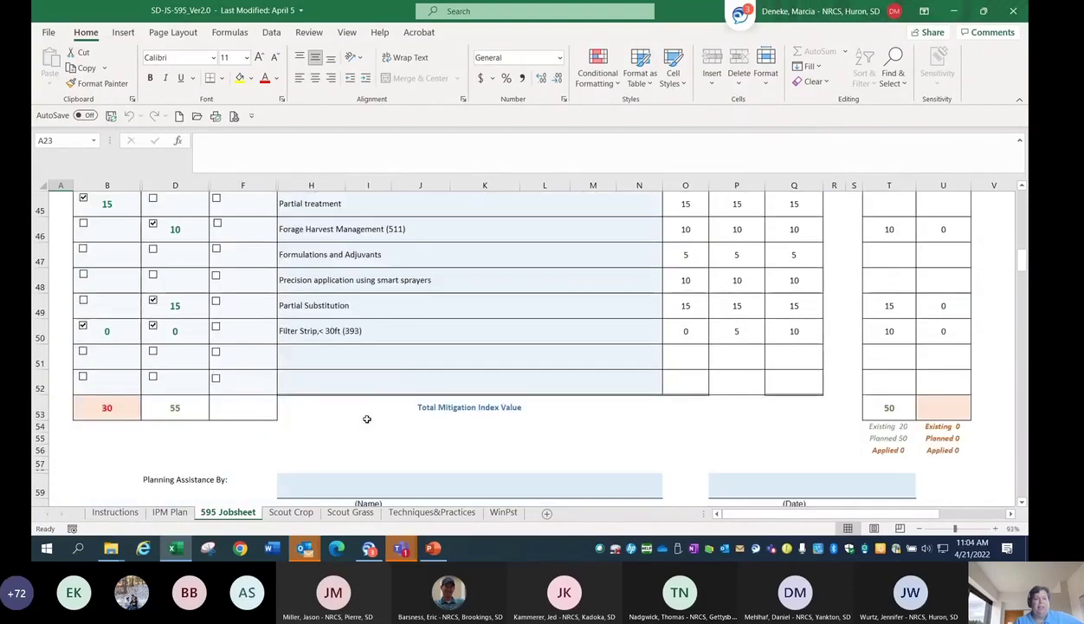
pyautogui.scroll(-1, 365, 418)
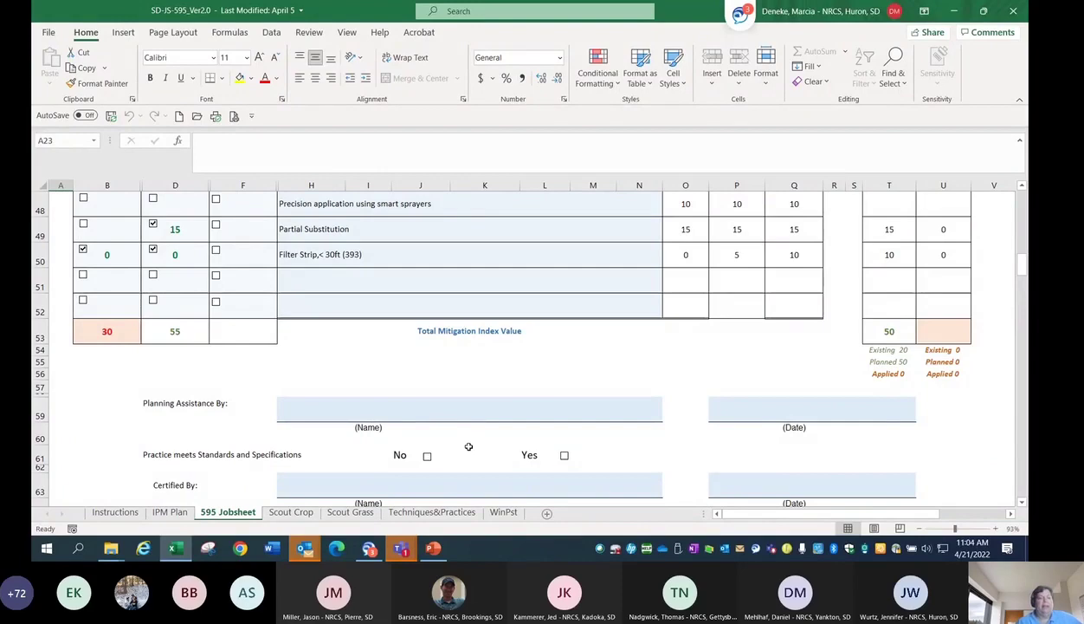
pyautogui.scroll(-1, 467, 446)
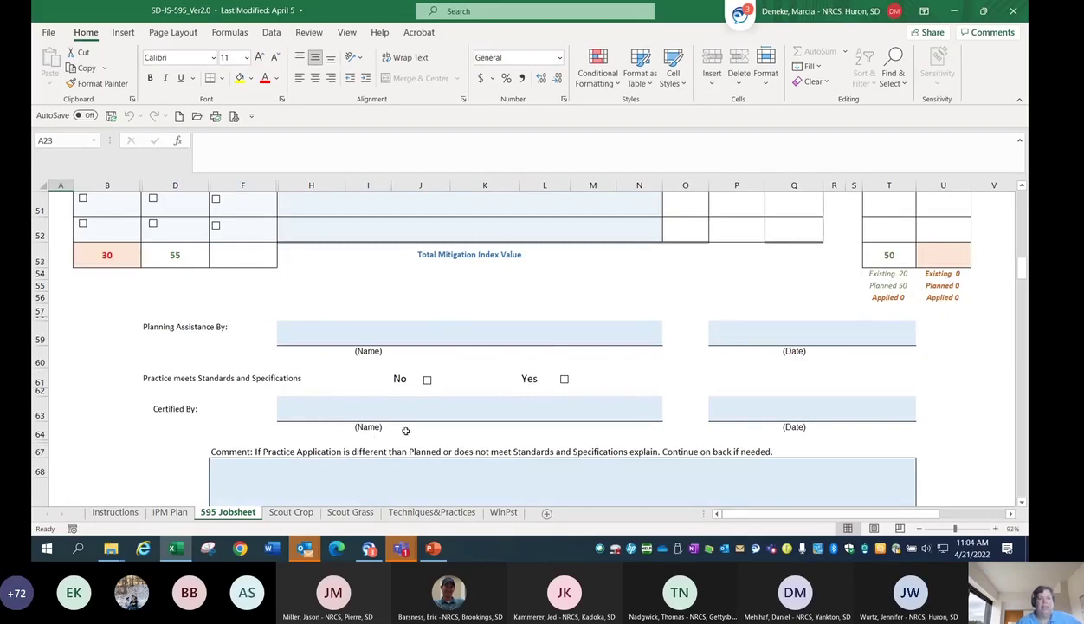
pyautogui.scroll(-1, 405, 431)
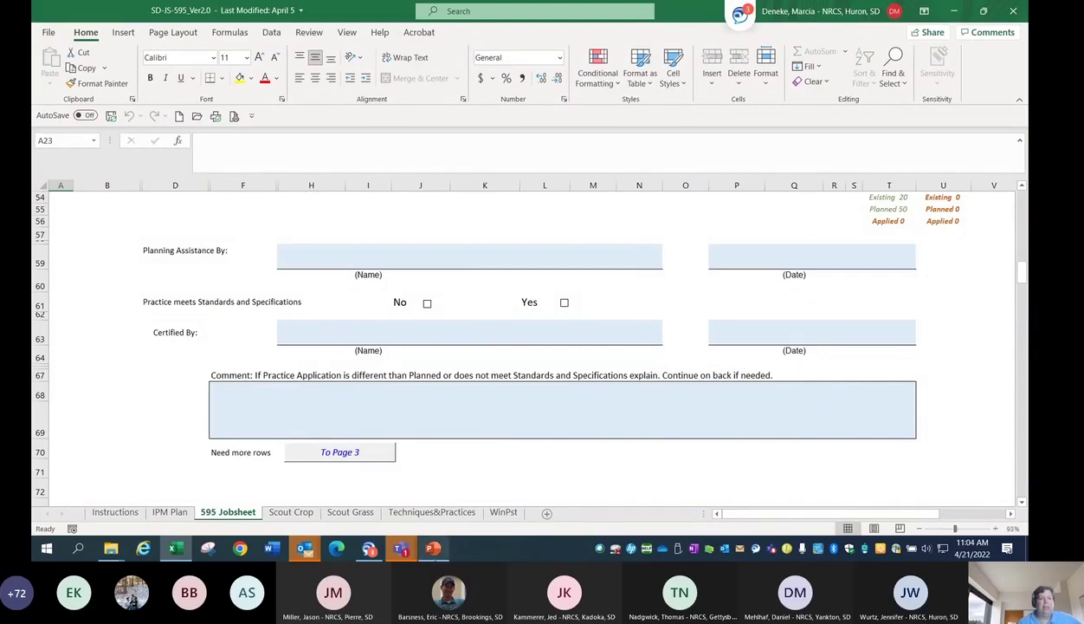
pyautogui.moveTo(433, 549)
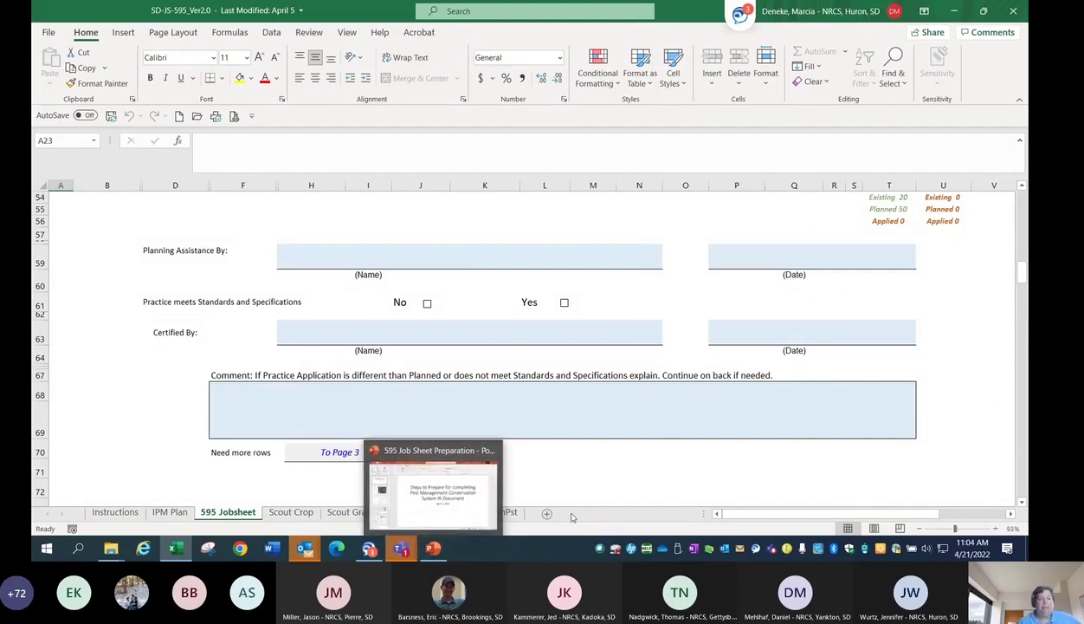
# List the common weeds in the Scouting Report on the Scout Crop sheet and look through the Weeds column
pyautogui.click(289, 513)
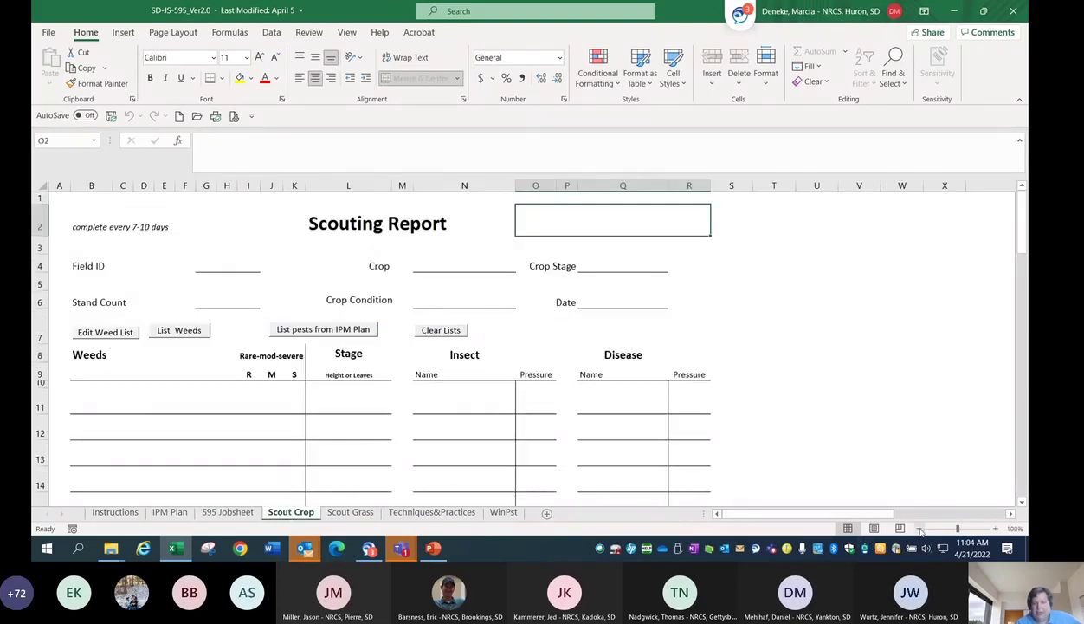
pyautogui.moveTo(959, 529); pyautogui.dragTo(958, 529)
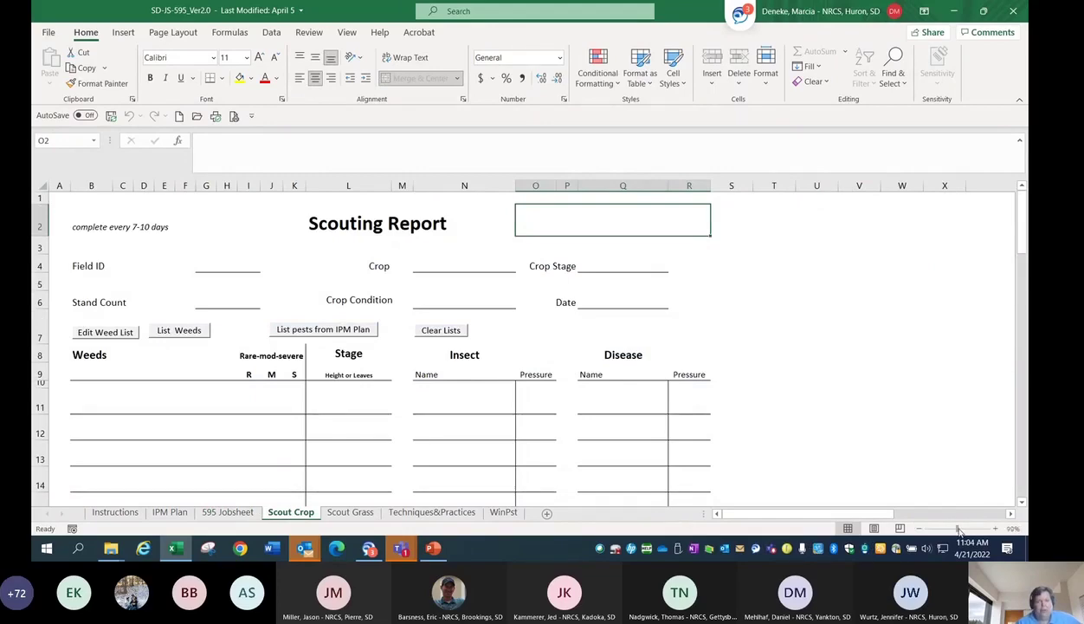
pyautogui.moveTo(958, 529); pyautogui.dragTo(952, 529)
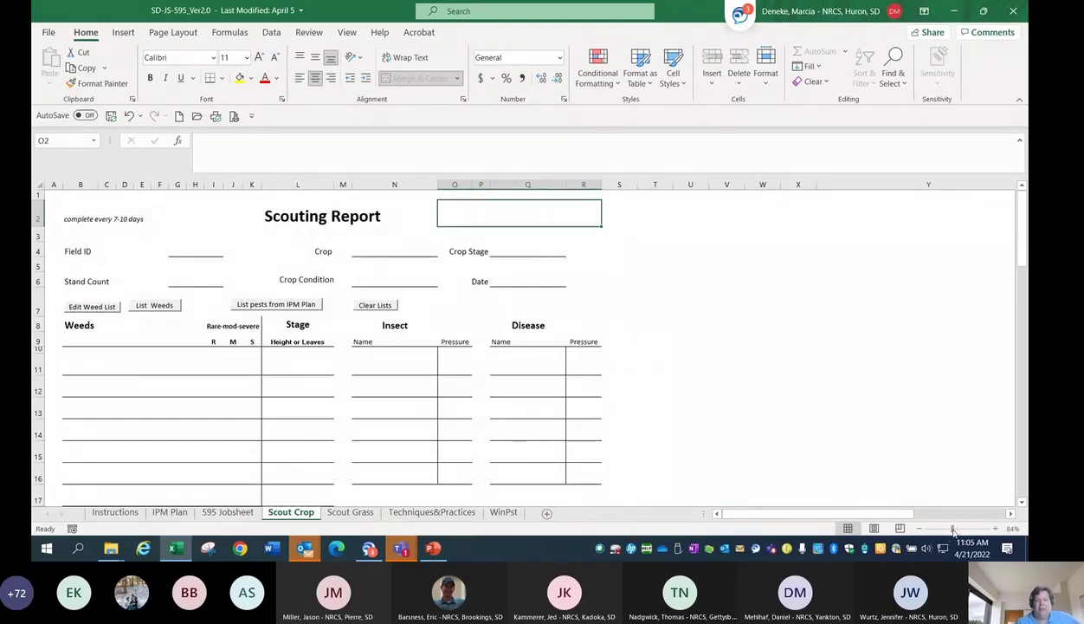
pyautogui.moveTo(954, 529); pyautogui.dragTo(955, 529)
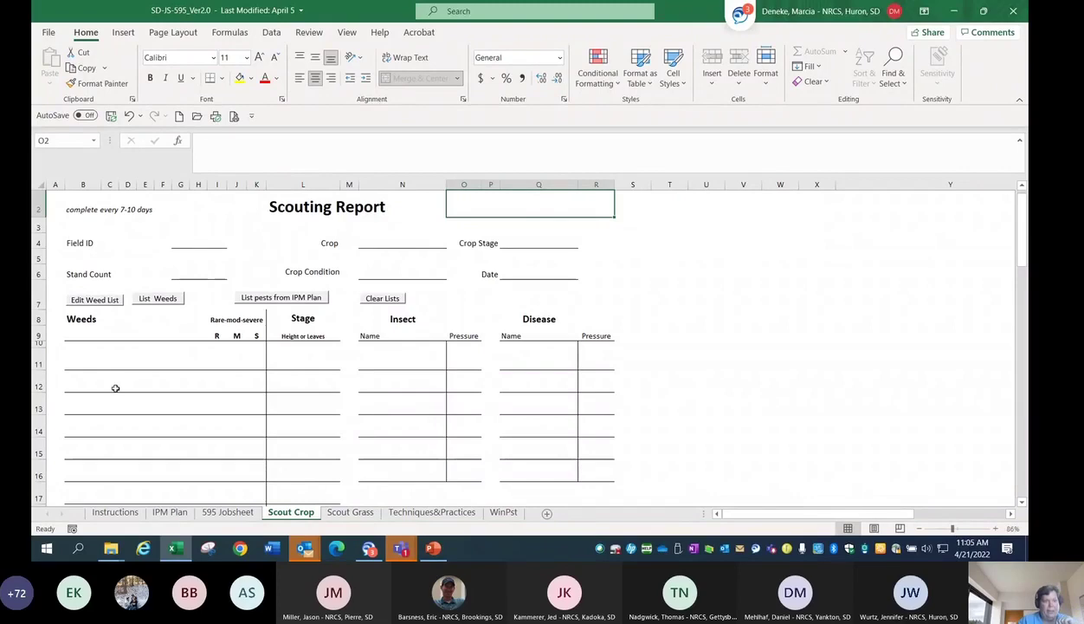
pyautogui.click(157, 299)
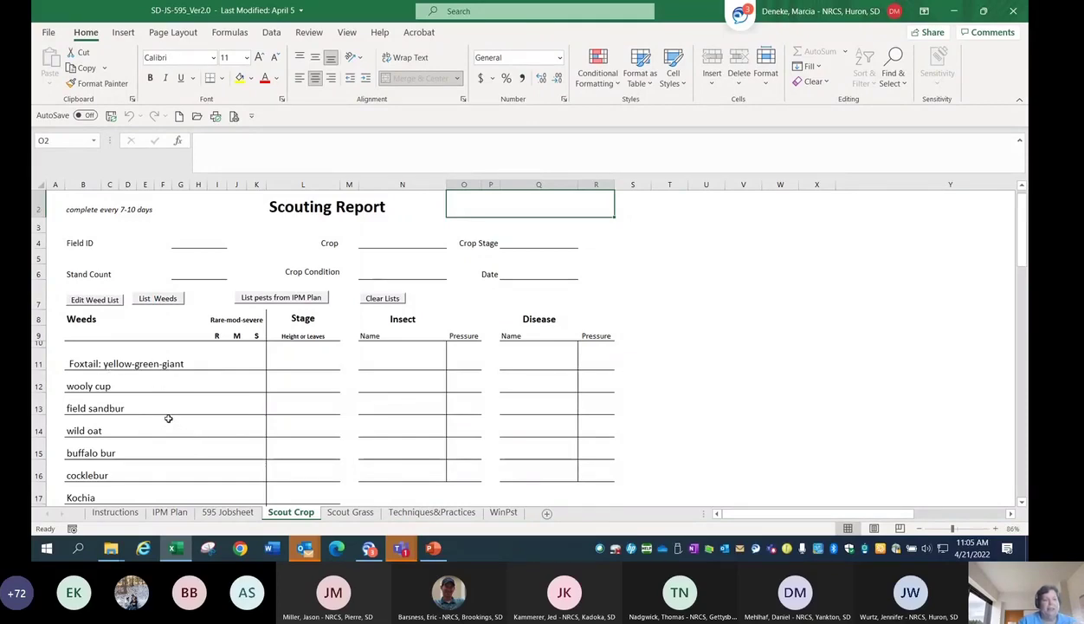
pyautogui.scroll(-2, 168, 419)
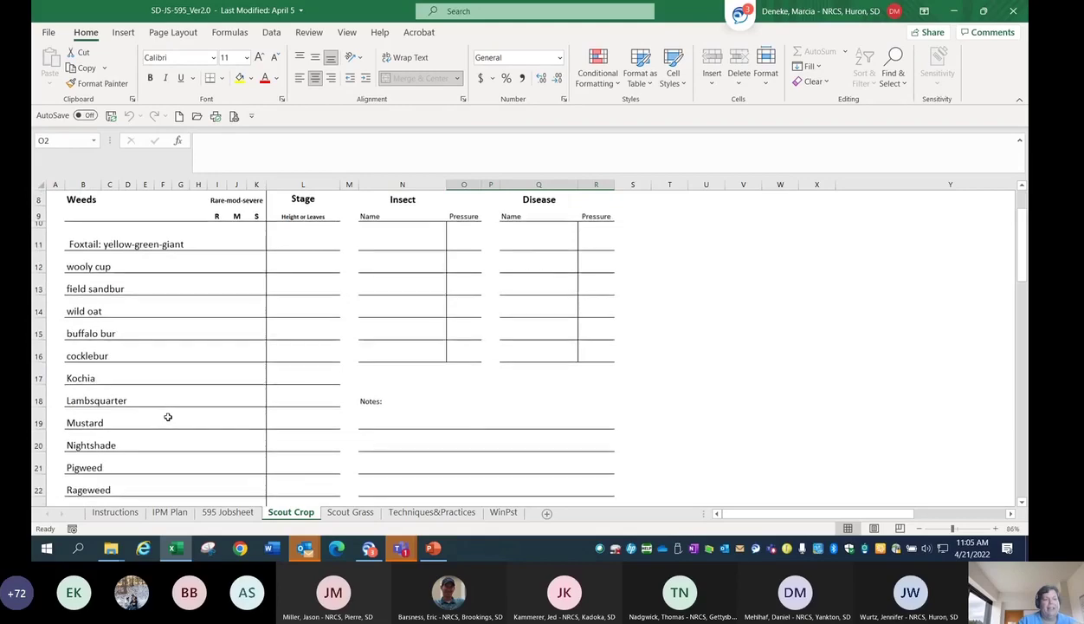
pyautogui.scroll(-1, 168, 414)
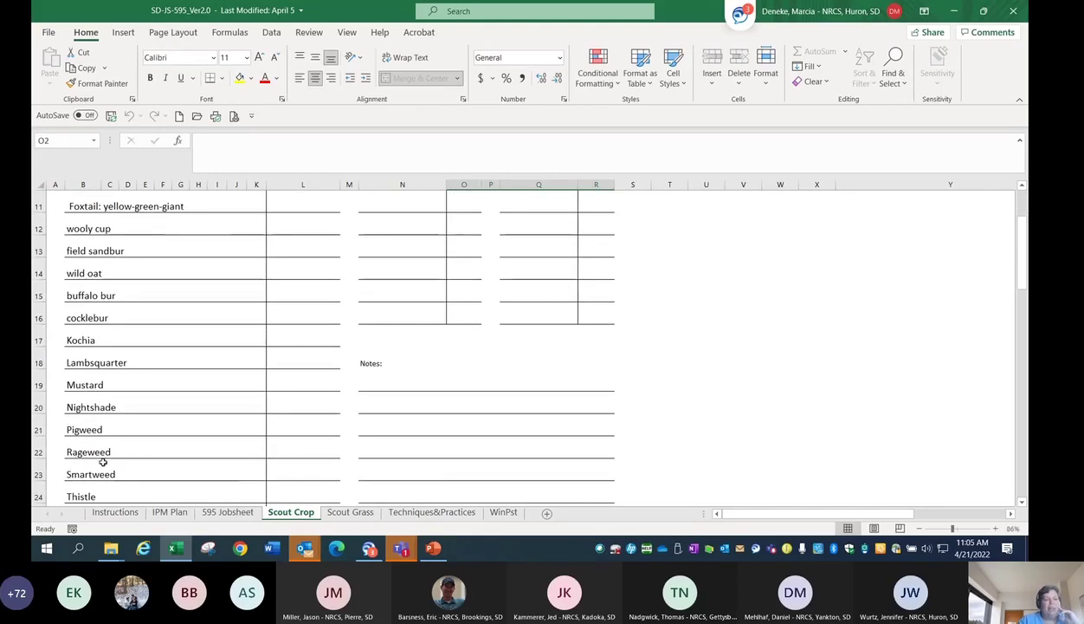
pyautogui.scroll(3, 109, 463)
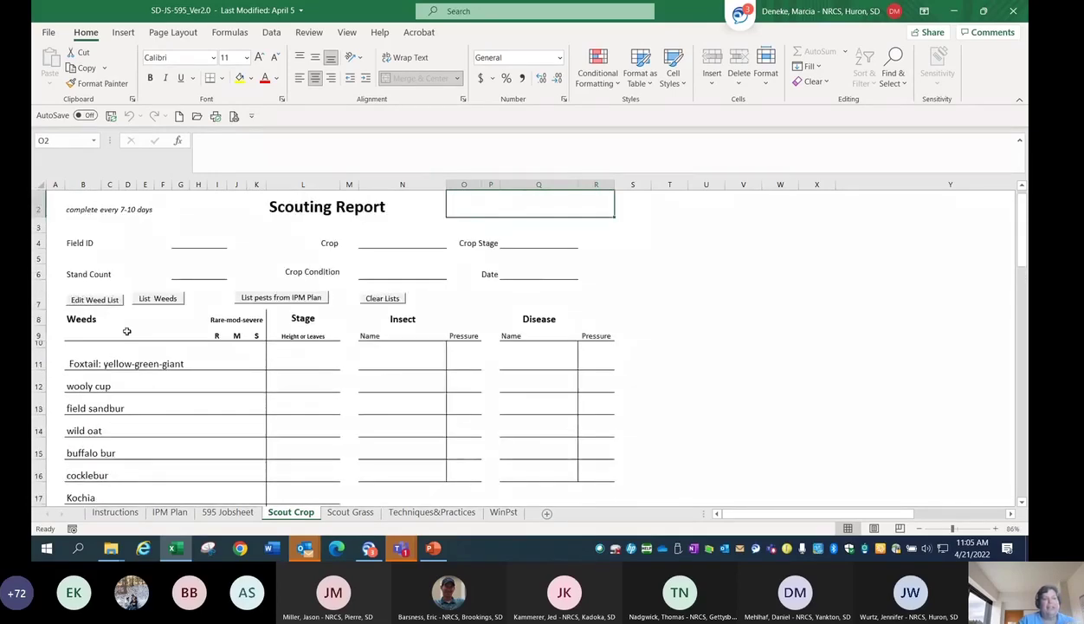